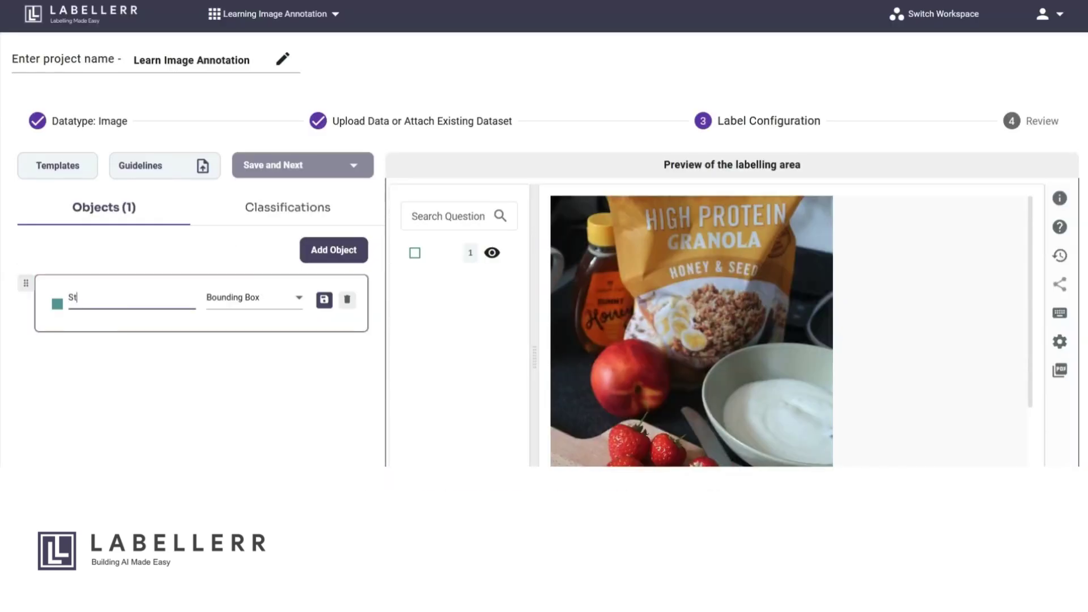
Create Strawberry, Apple and Granola as bounding box labels.
click(272, 298)
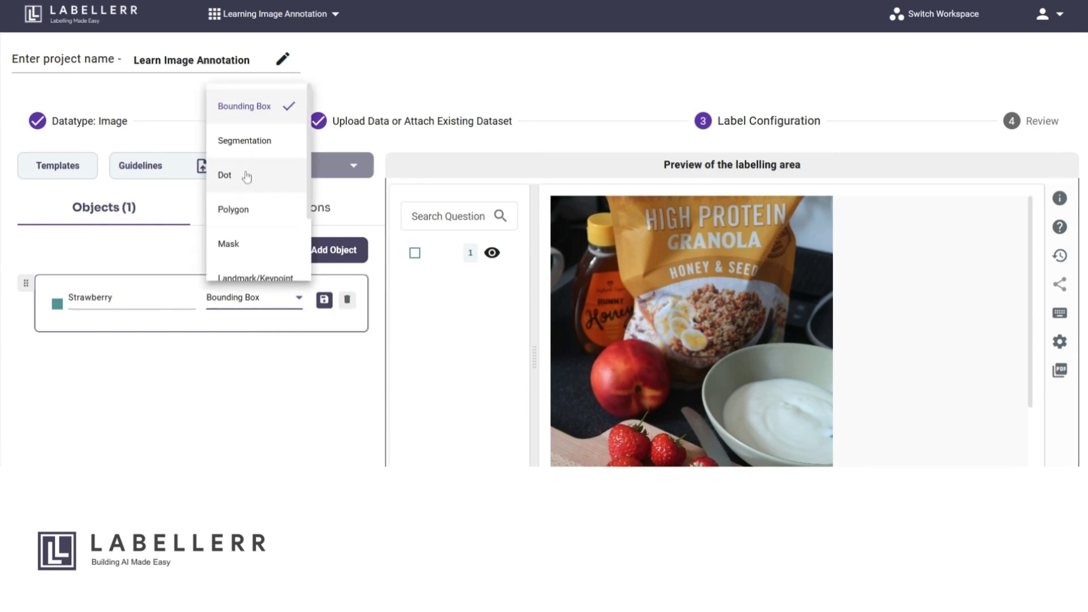
scroll(245, 226, down, 3)
scroll(251, 141, up, 3)
click(251, 108)
click(324, 299)
click(333, 250)
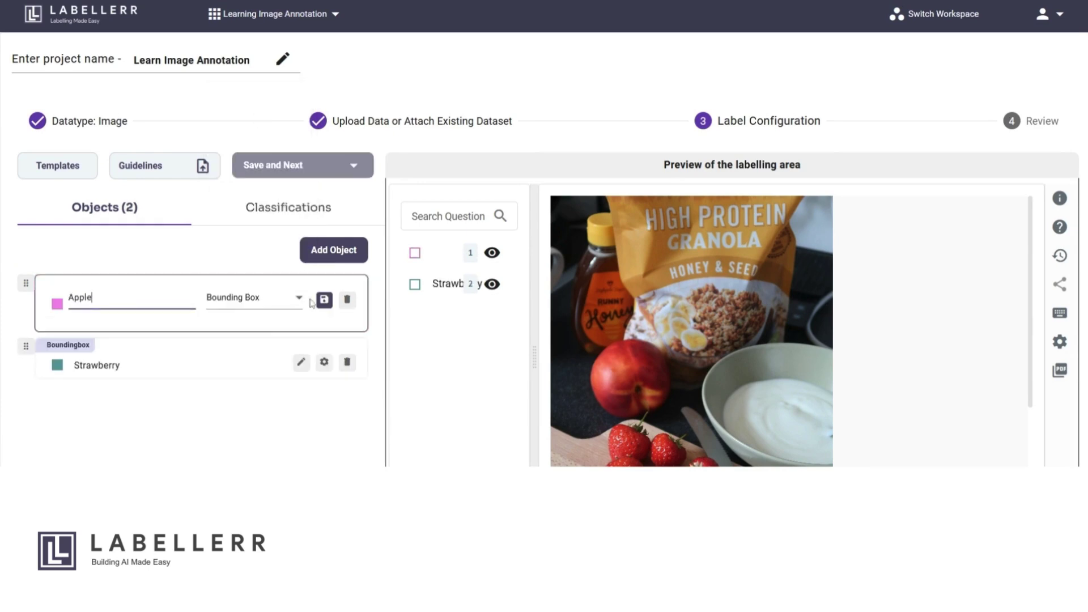
click(324, 299)
click(334, 250)
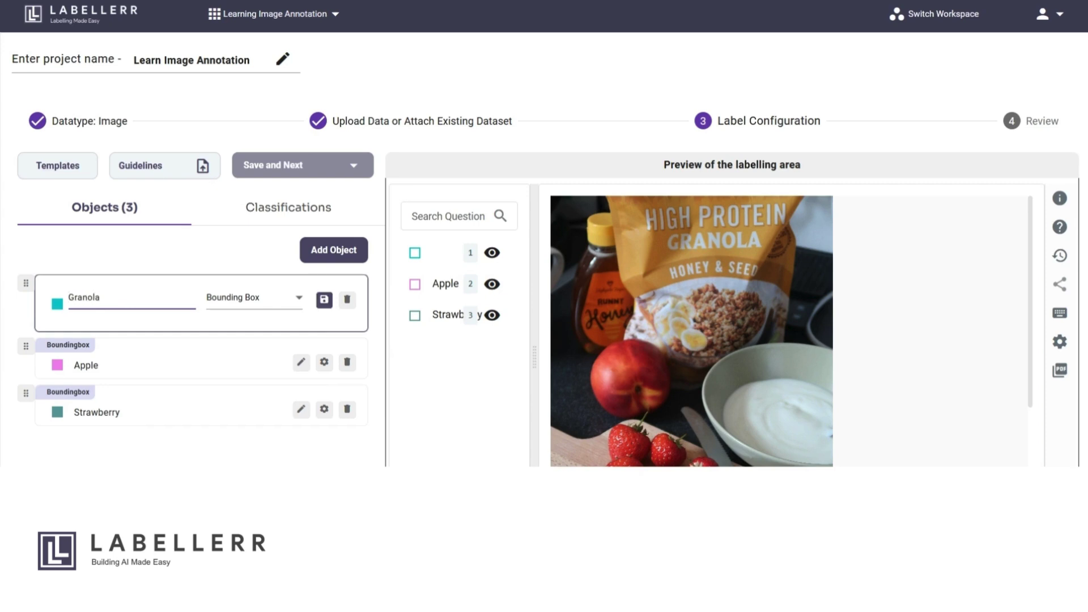
click(324, 299)
Add a Honey label with the Polygon annotation type.
click(333, 250)
text(Hon)
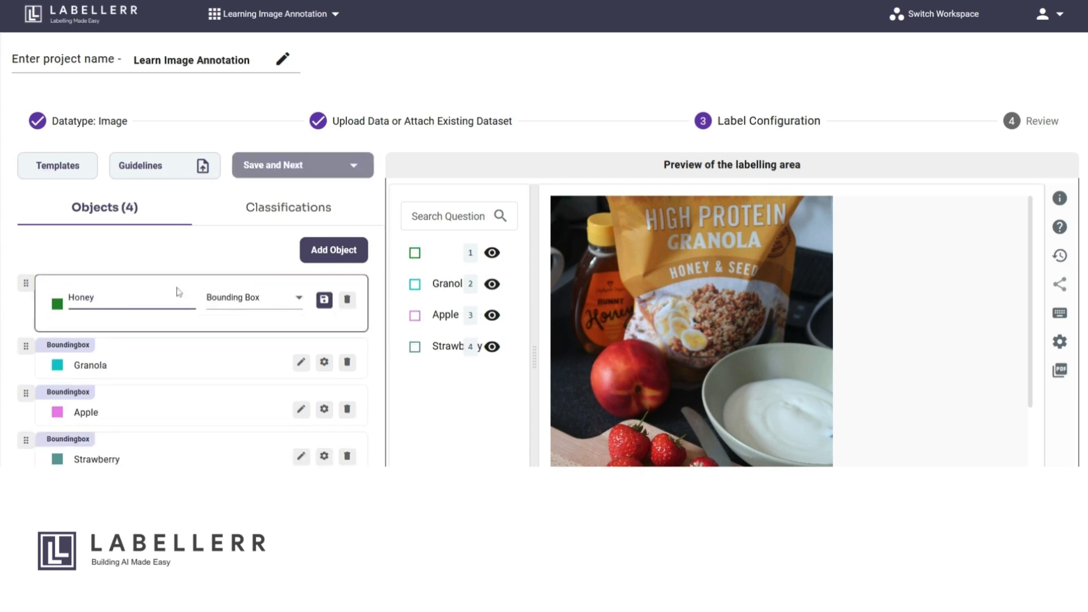
text(ey)
click(296, 302)
click(272, 211)
click(331, 252)
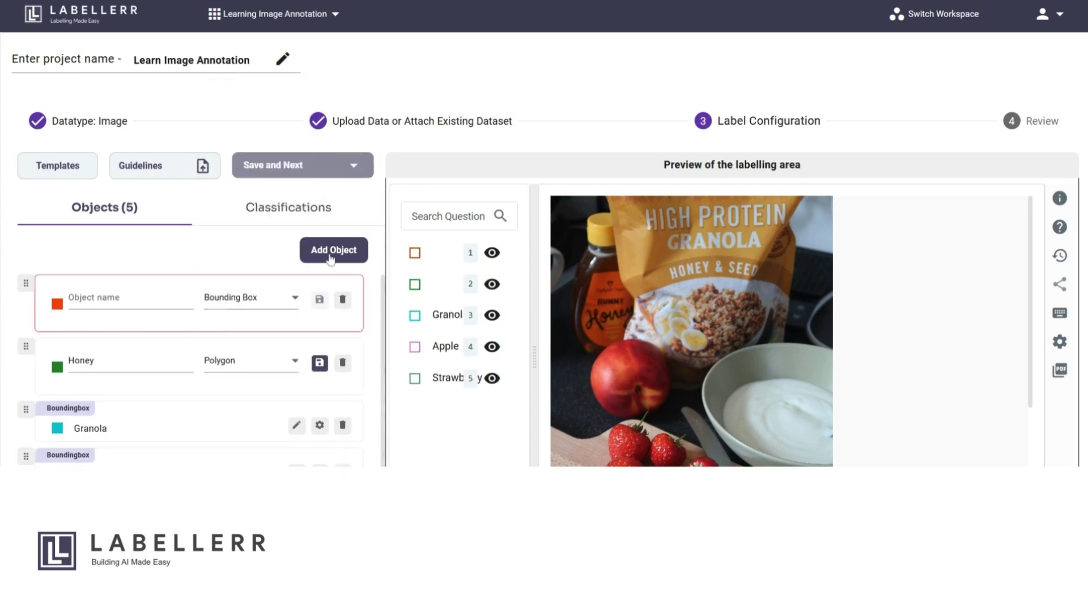
click(318, 362)
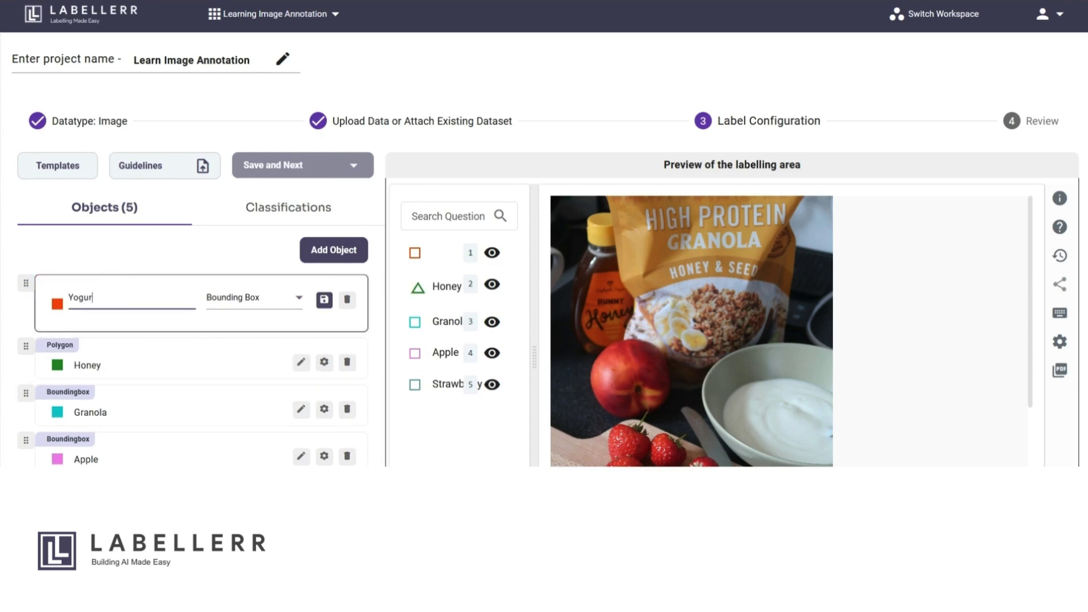
Save Yogurt Bowl and Knife as bounding box labels.
click(324, 299)
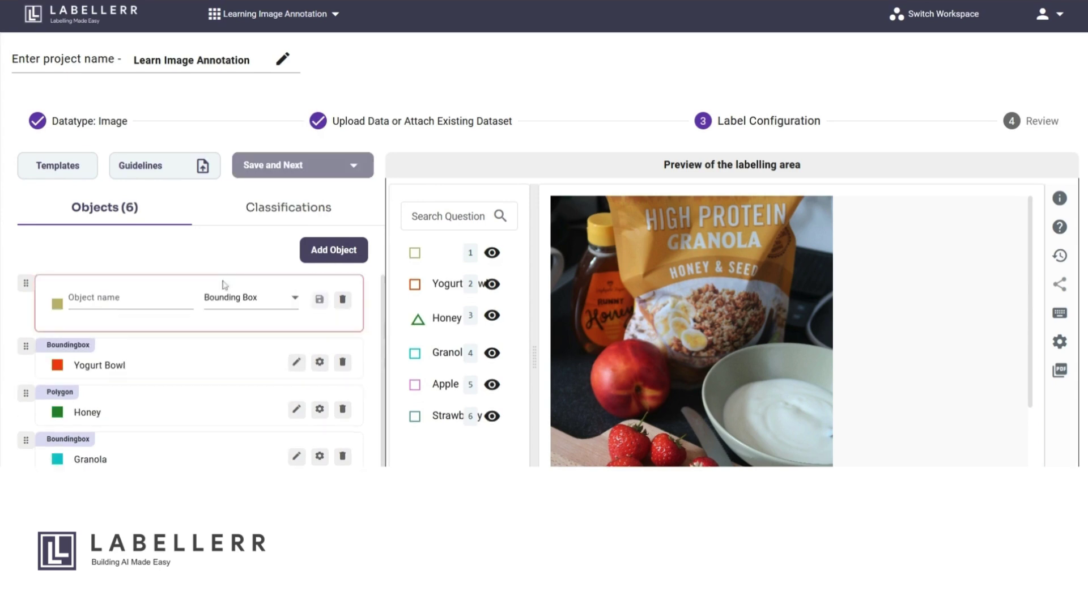
text(Knife)
click(320, 299)
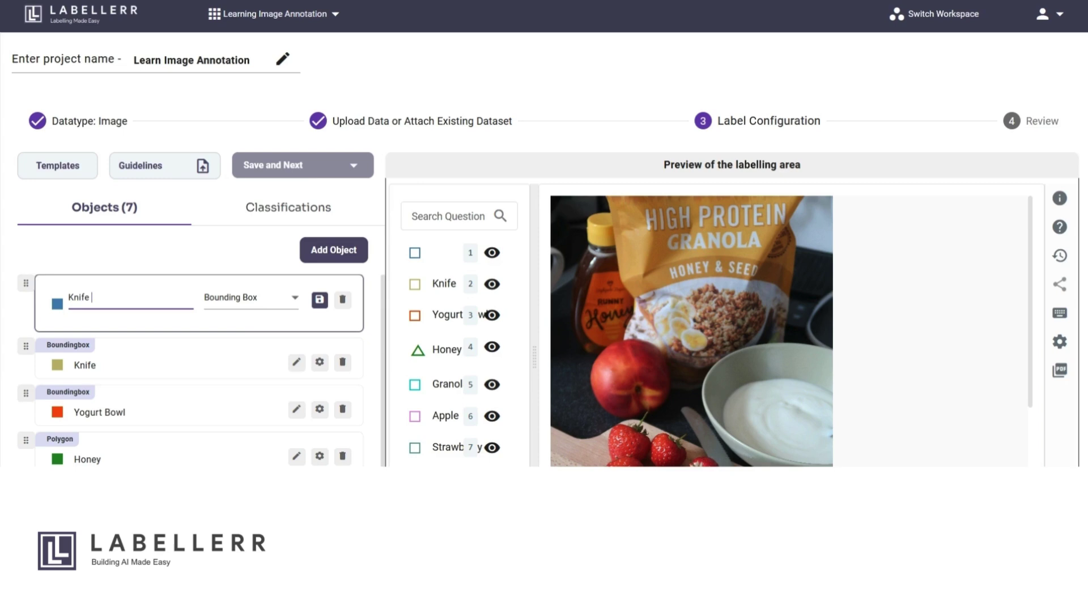
Add Knife blade and Knife Handle as Dot labels.
click(249, 297)
scroll(255, 186, down, 2)
click(227, 104)
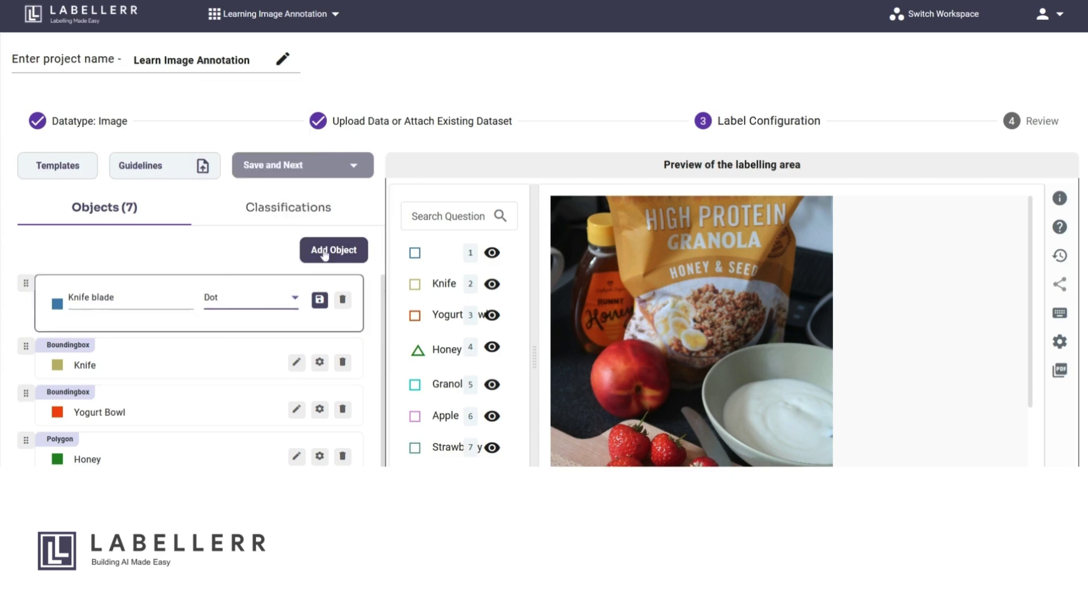
click(319, 299)
text(Knife)
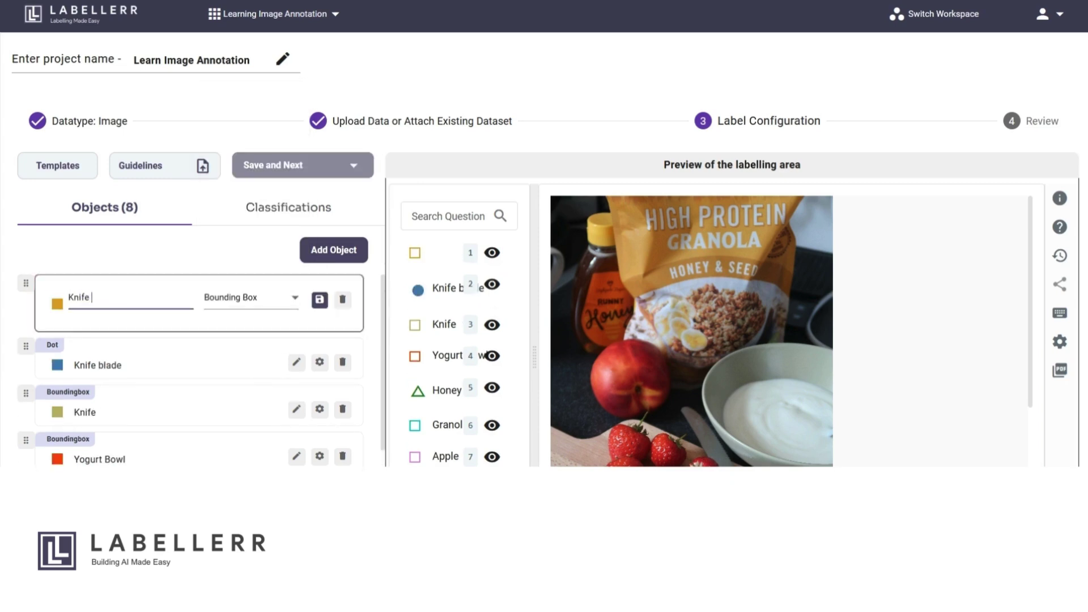
text( Handle)
click(250, 297)
click(225, 112)
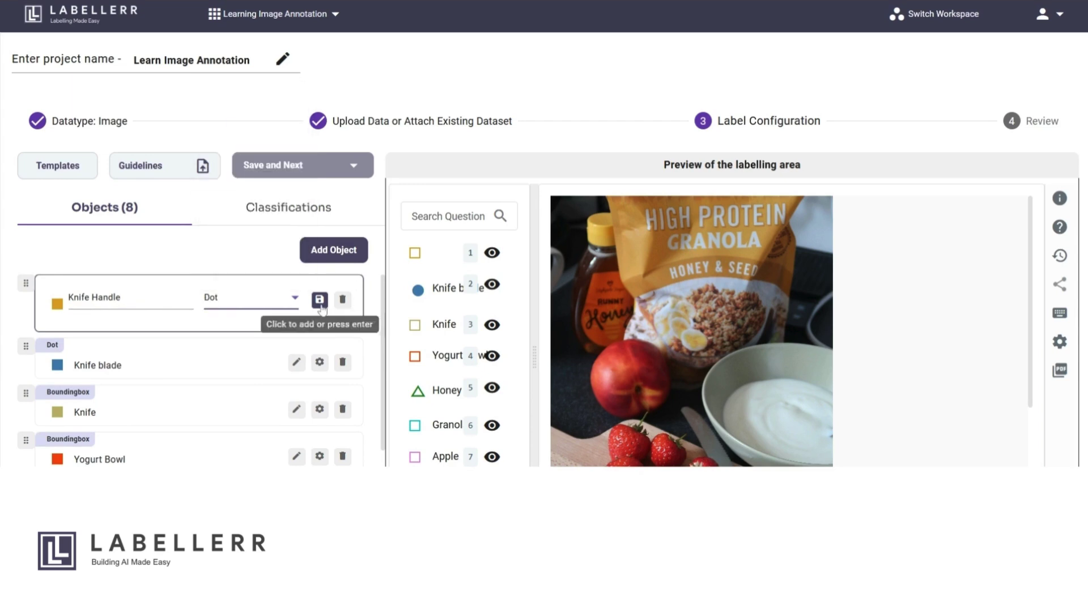
click(320, 299)
scroll(302, 320, down, 2)
scroll(283, 346, down, 3)
scroll(250, 368, up, 3)
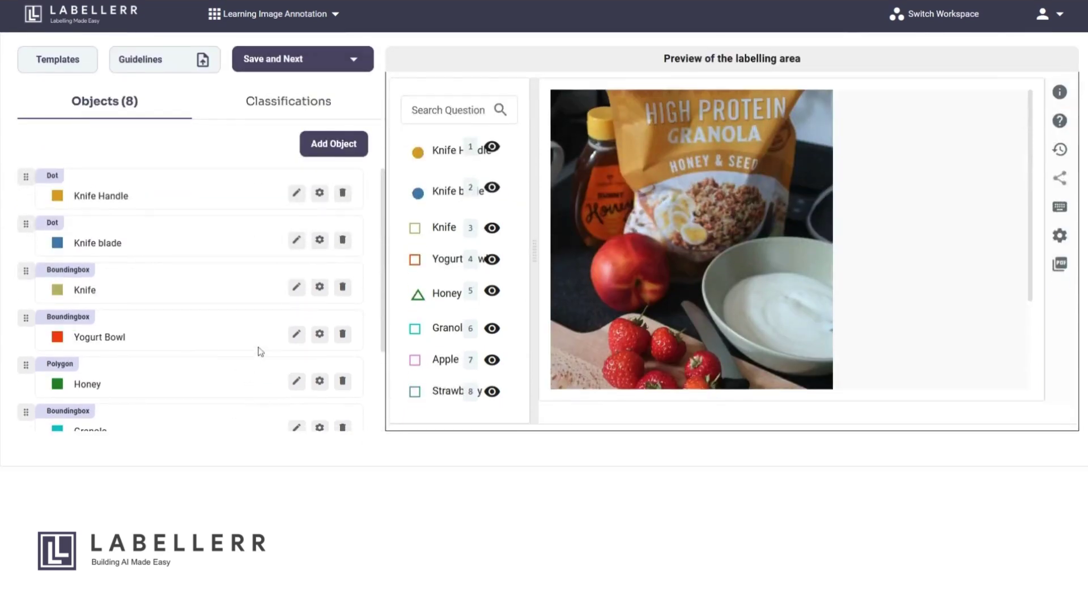
click(314, 68)
click(308, 97)
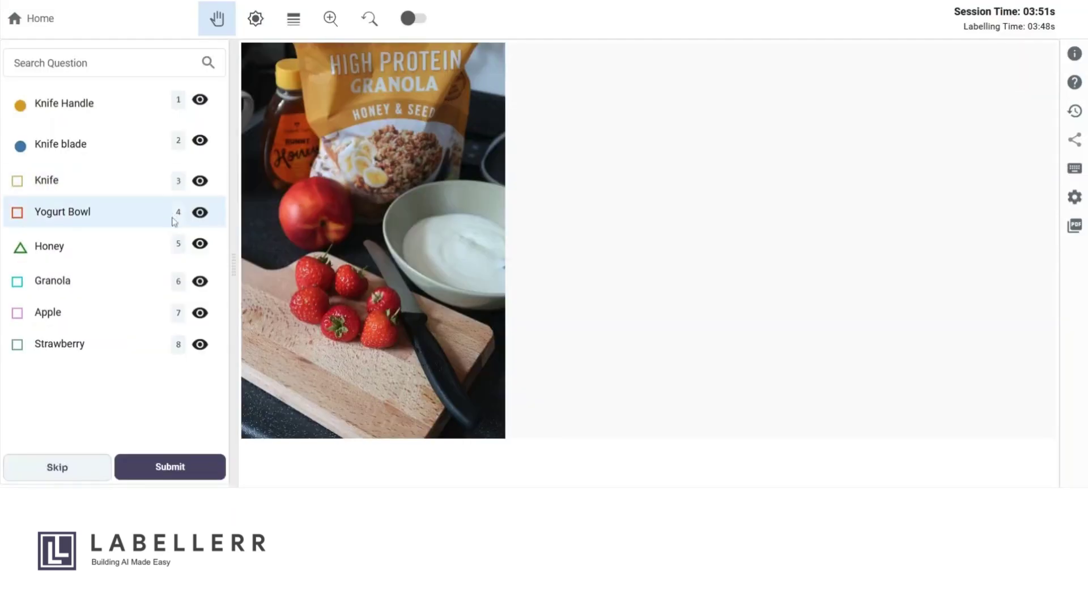
click(154, 114)
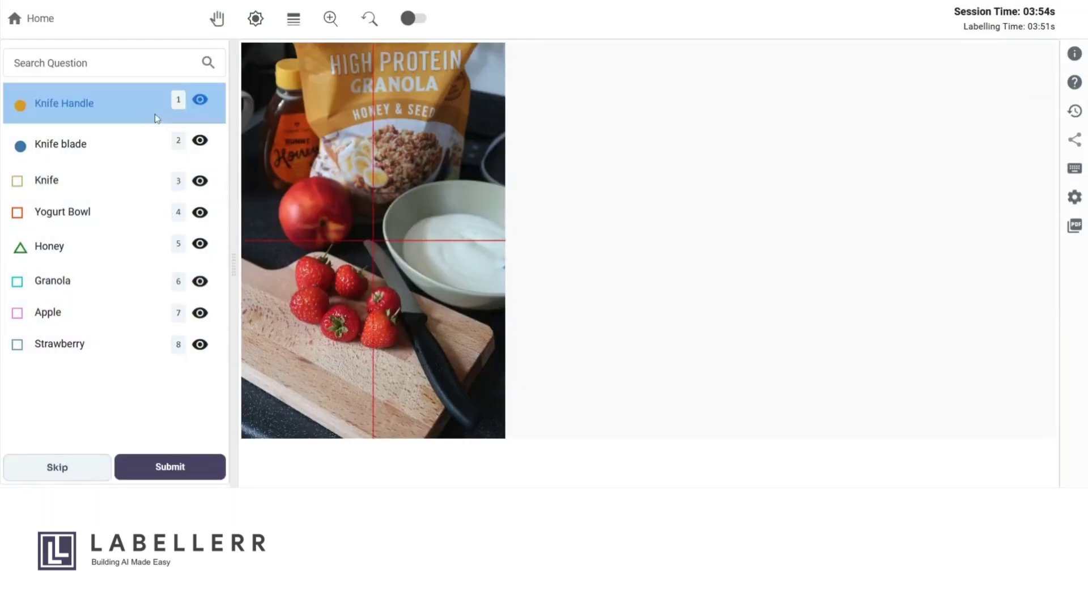
key(Up)
key(Up)
key(Up)
key(Up)
key(Up)
key(Up)
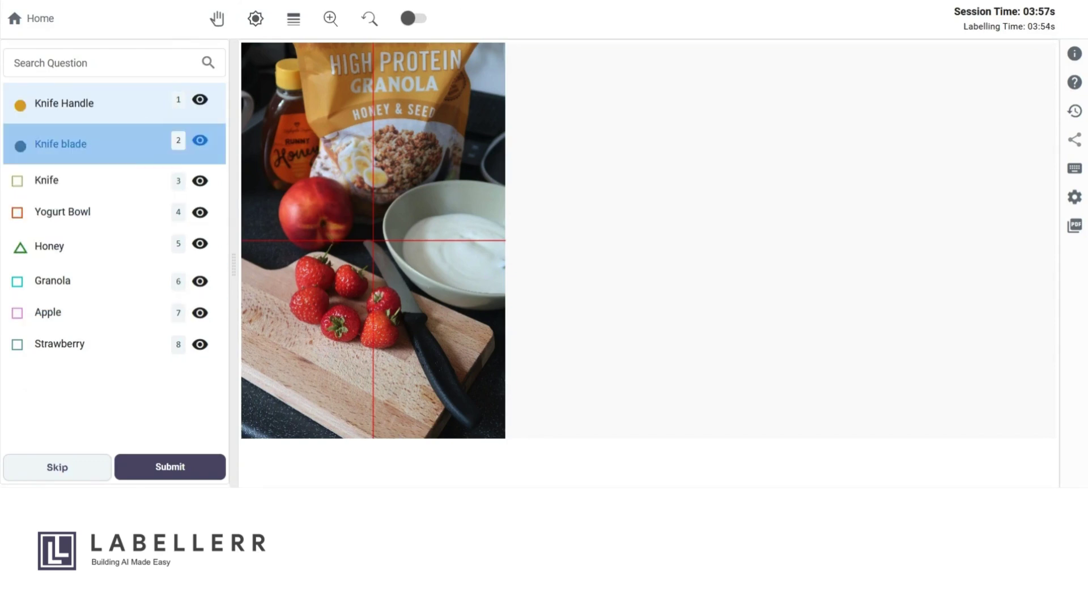
click(216, 18)
mouse_move(355, 149)
mouse_down()
mouse_move(406, 146)
mouse_move(375, 153)
mouse_up()
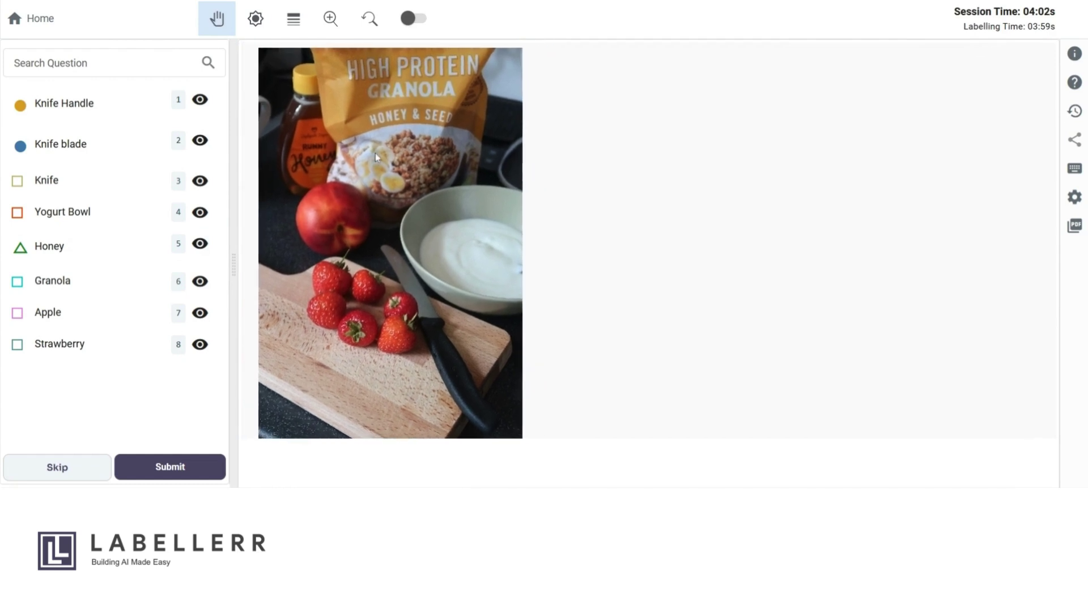
click(256, 20)
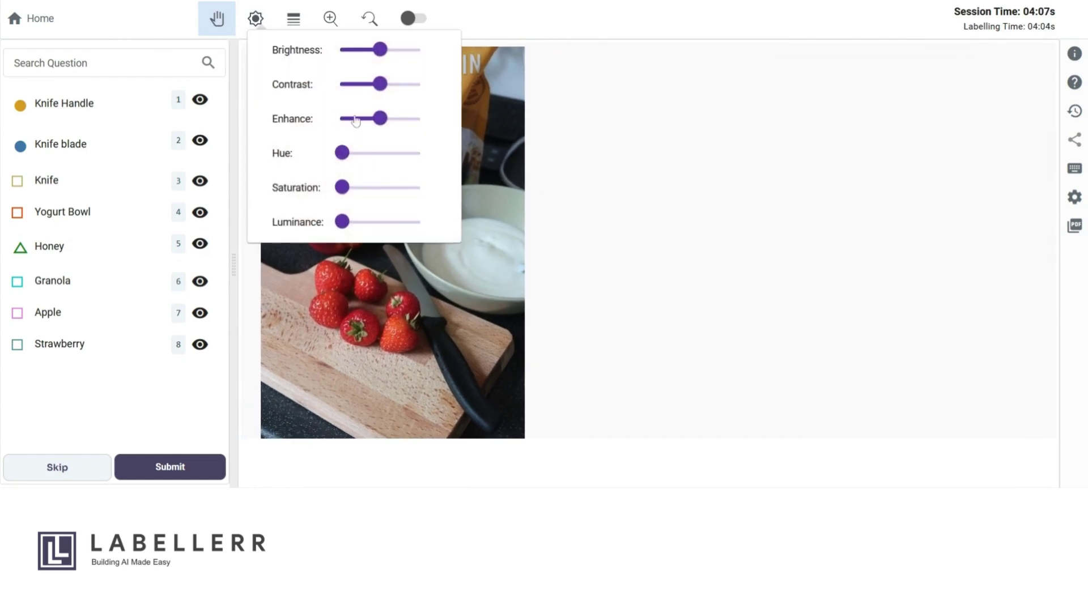
click(295, 21)
click(294, 21)
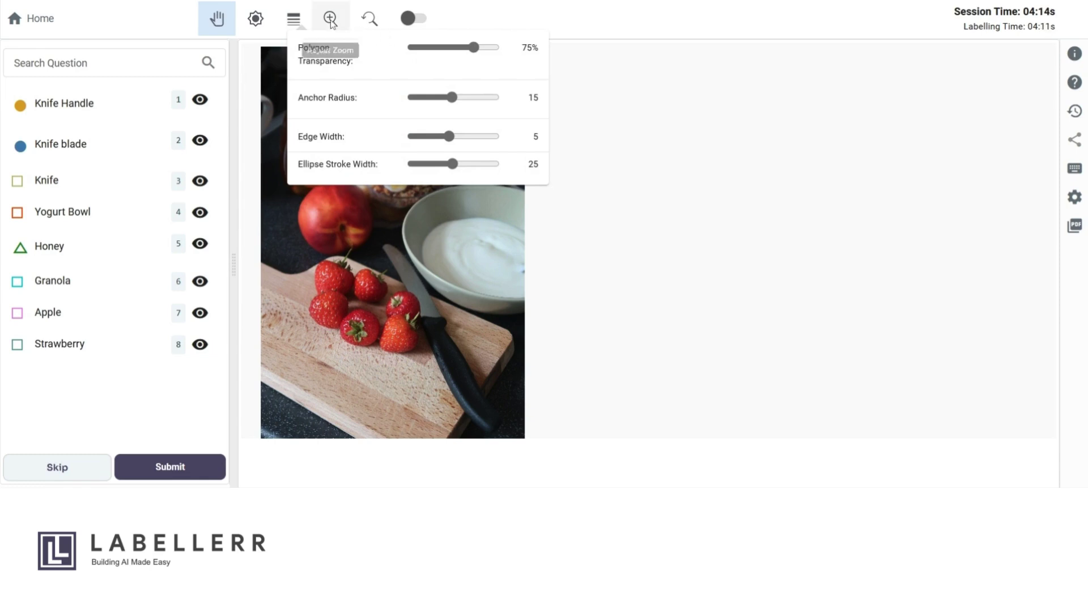
click(369, 20)
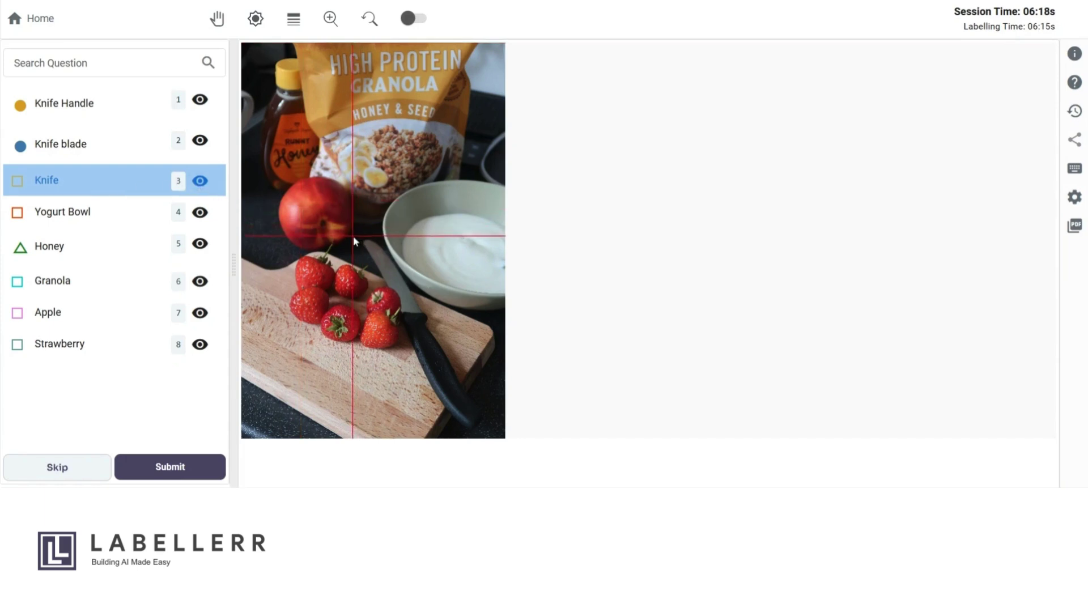
Draw a Knife box around the knife and a Yogurt Bowl box around the bowl.
drag(351, 236, 489, 436)
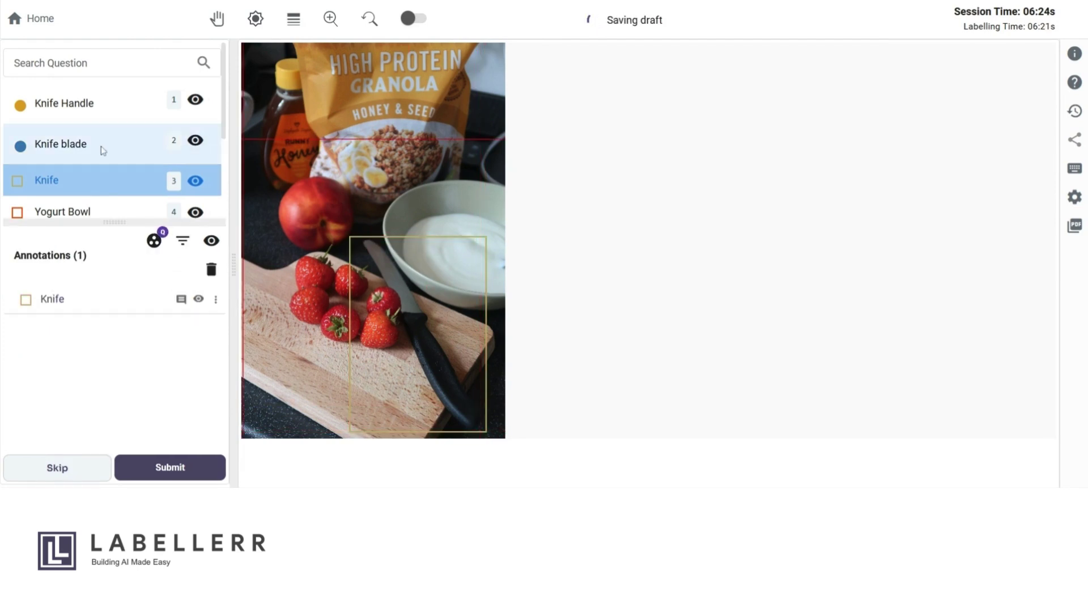
scroll(96, 154, down, 3)
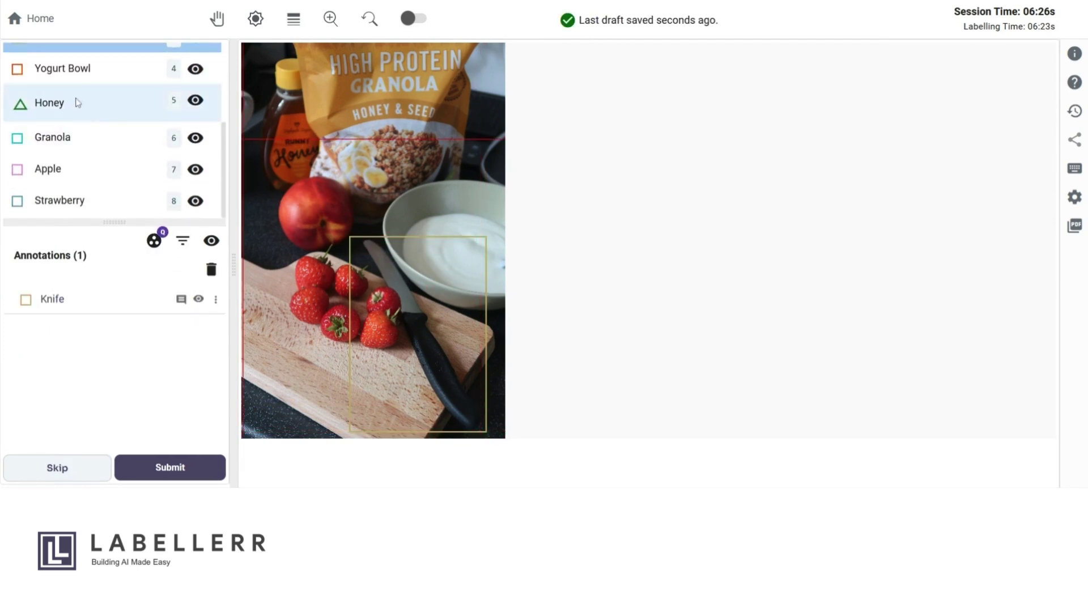
click(80, 82)
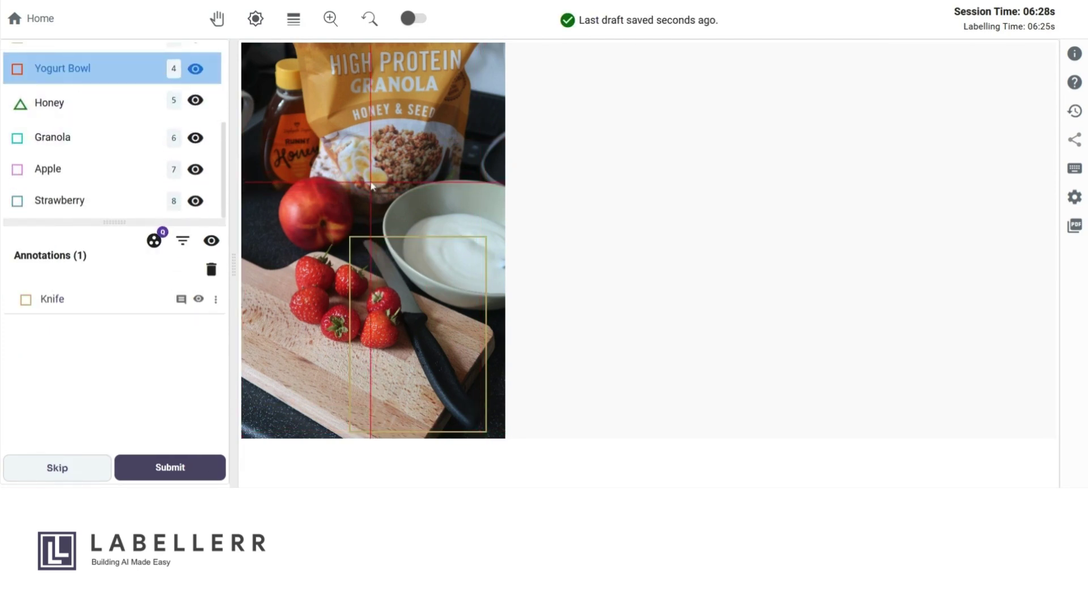
drag(368, 180, 506, 321)
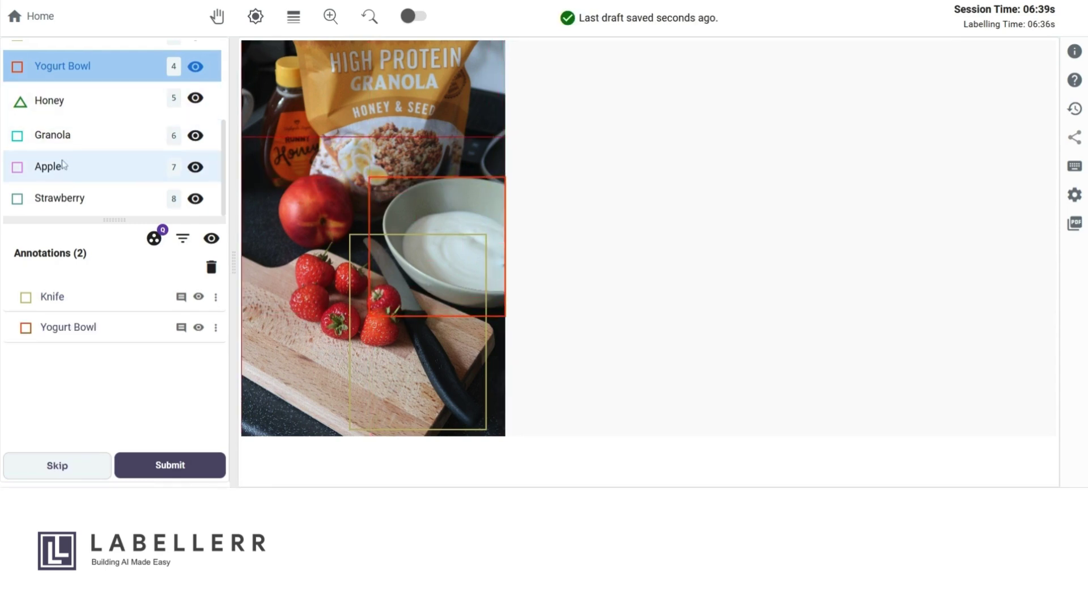
Draw Strawberry boxes around four strawberries on the board.
click(85, 199)
drag(285, 284, 322, 318)
mouse_move(315, 303)
mouse_down()
mouse_move(358, 338)
mouse_move(399, 352)
mouse_up()
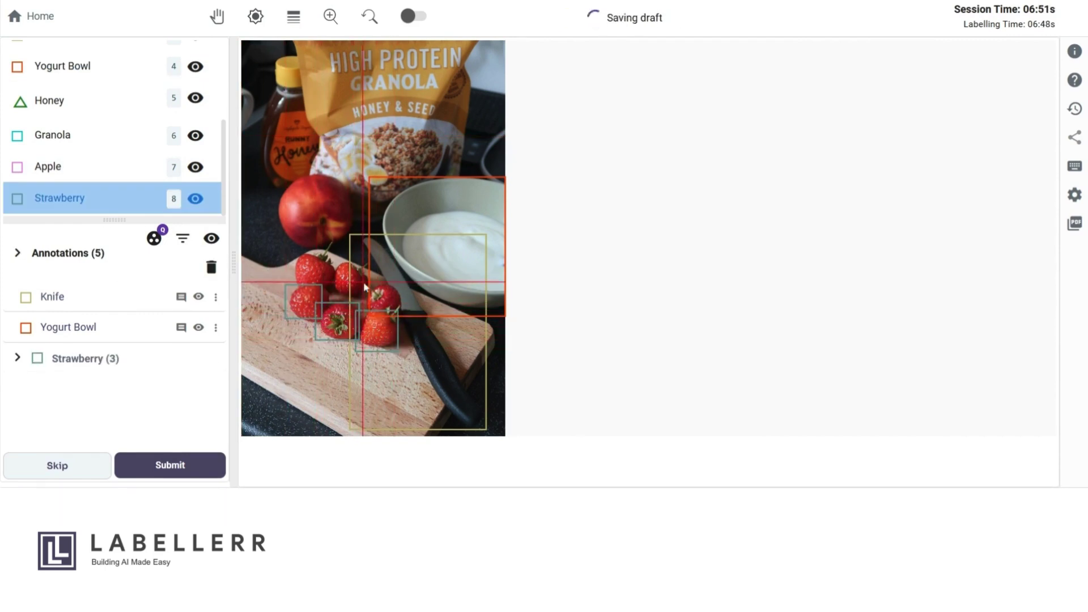
mouse_move(362, 282)
mouse_down()
mouse_move(404, 318)
mouse_move(369, 302)
mouse_up()
drag(291, 252, 332, 288)
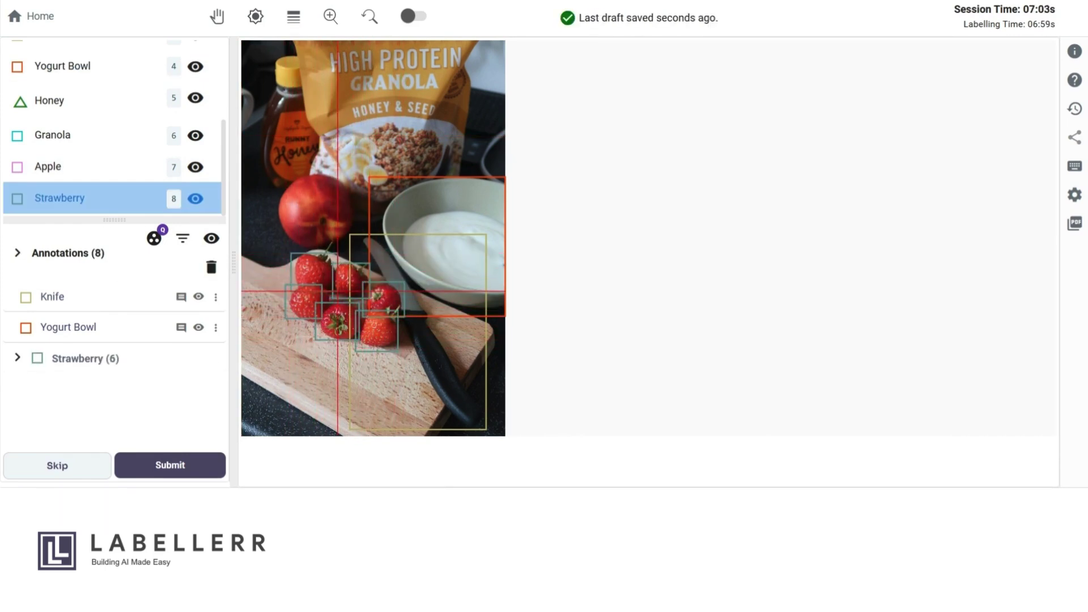
Draw an Apple box around the apple and a Granola box around the granola bag.
click(85, 167)
drag(267, 179, 358, 248)
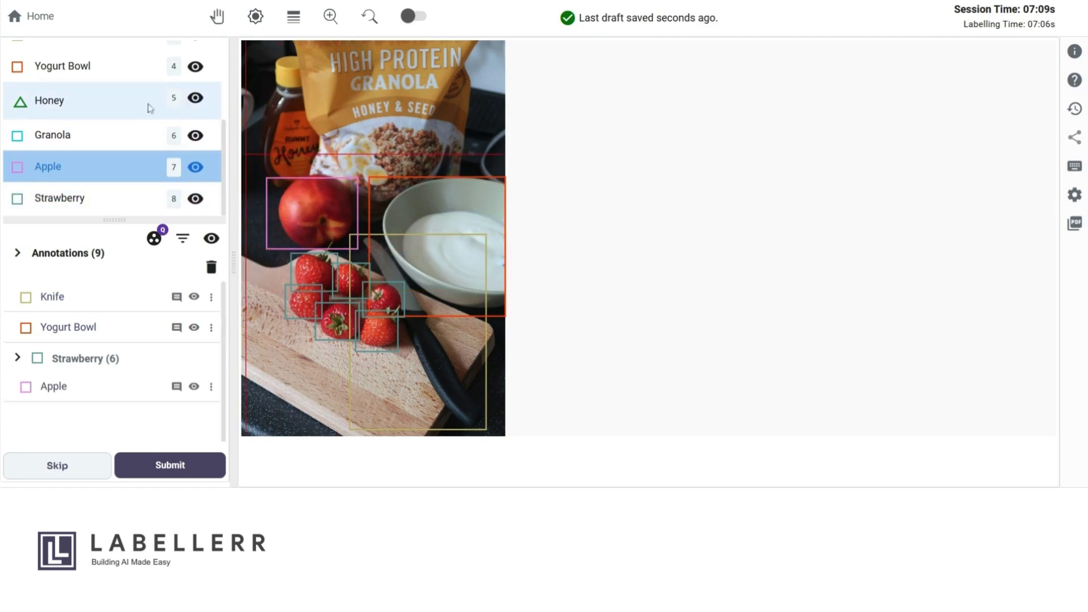
click(92, 141)
mouse_move(284, 40)
mouse_down()
mouse_move(447, 187)
mouse_move(479, 196)
mouse_up()
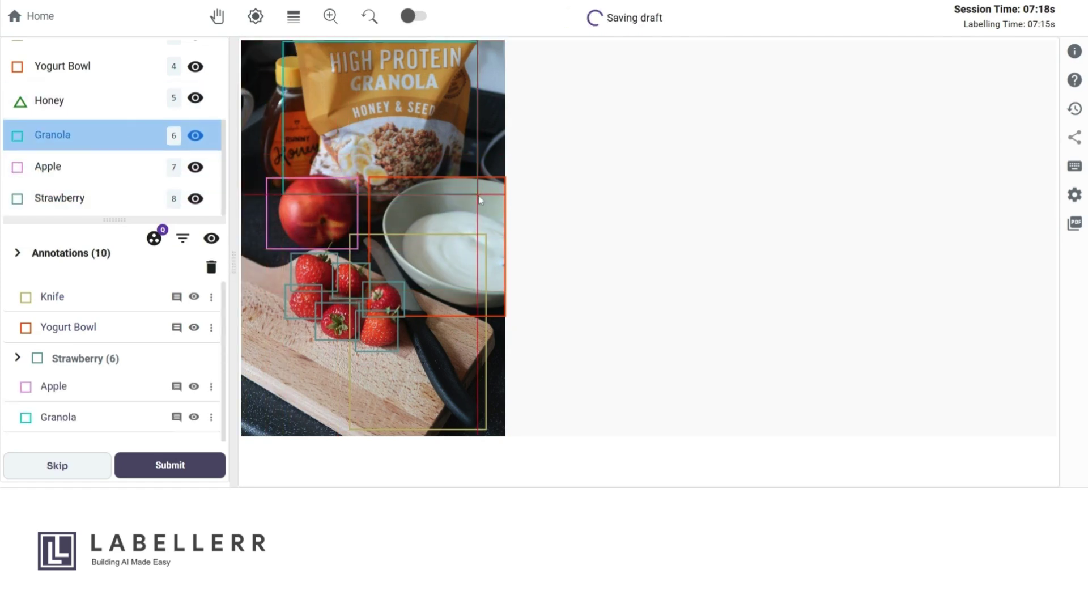
Expand the Strawberry group in Annotations to review its boxes, then collapse it.
click(97, 360)
scroll(78, 388, down, 4)
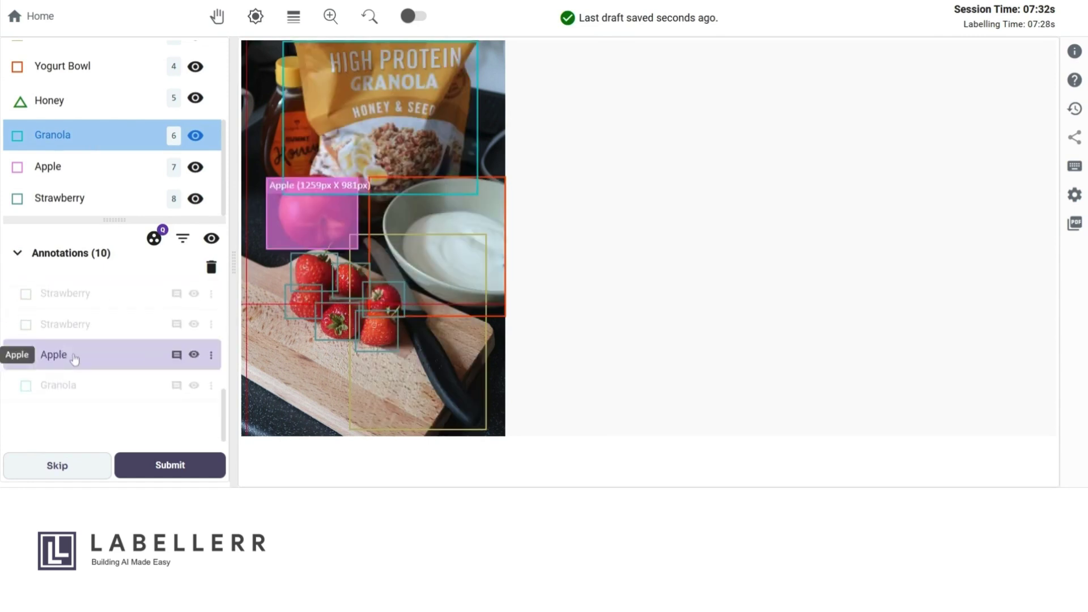
scroll(73, 360, up, 4)
click(17, 253)
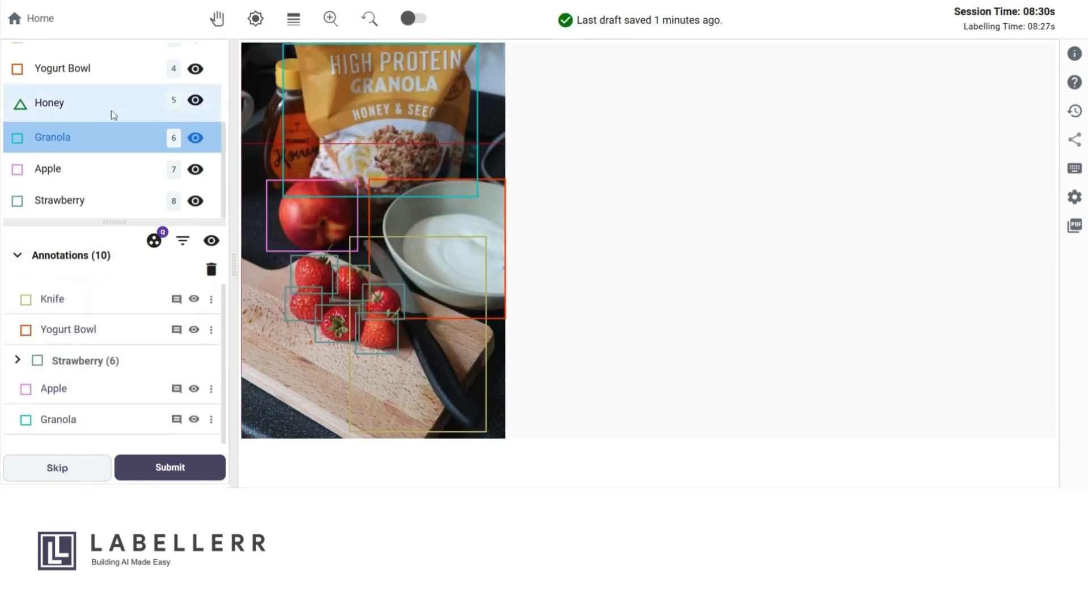
Widen the label panel to give the label list more room.
drag(232, 277, 348, 272)
scroll(153, 119, up, 3)
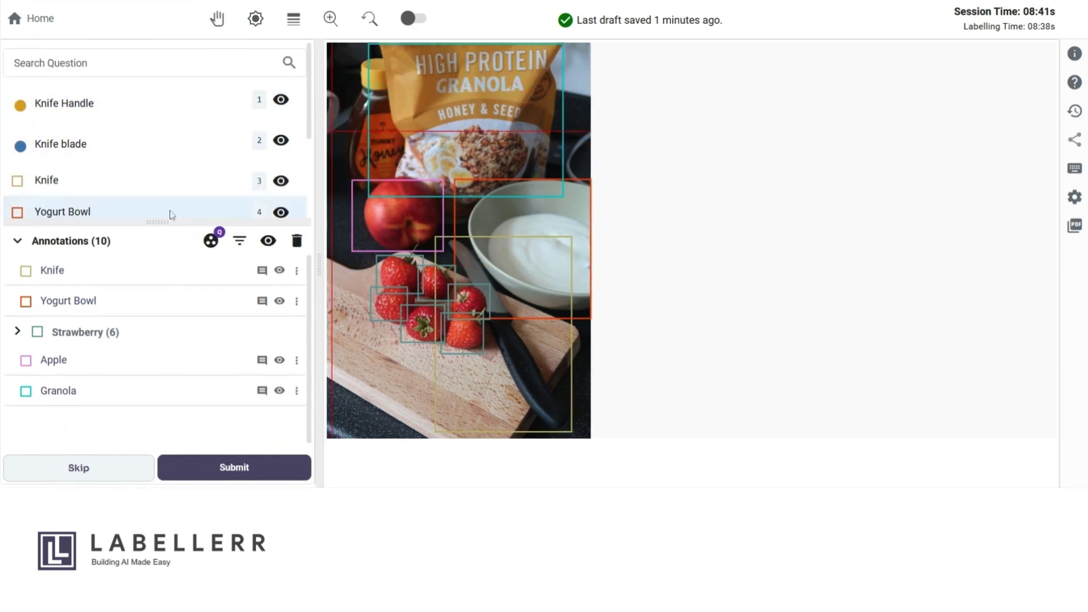
drag(158, 221, 157, 238)
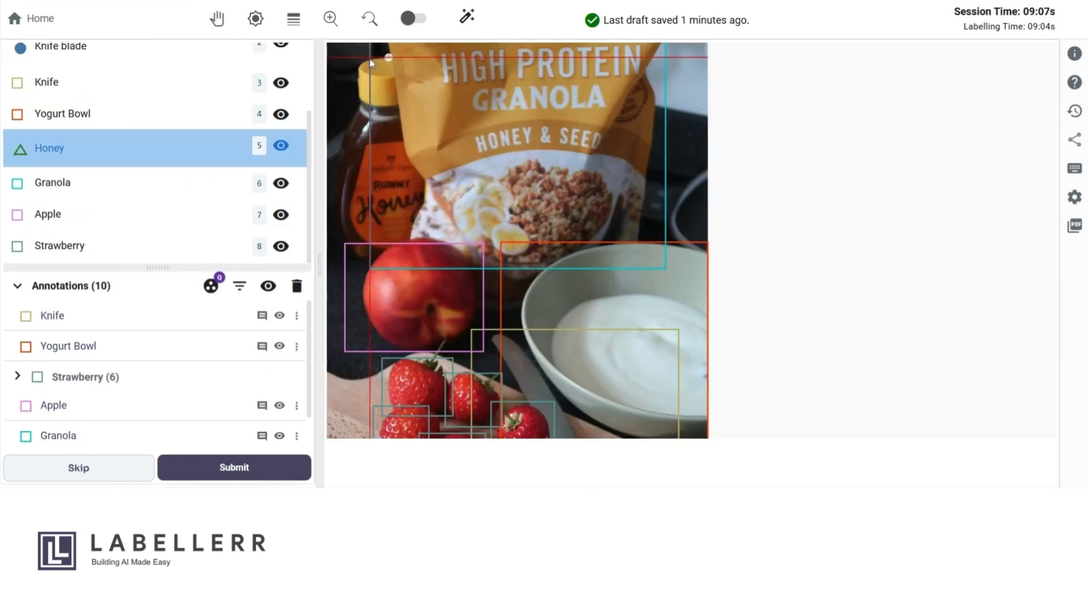
Trace a closed Honey polygon around the honey bottle.
click(358, 68)
mouse_move(358, 81)
mouse_down()
mouse_move(332, 216)
mouse_move(337, 242)
mouse_move(361, 256)
mouse_move(412, 234)
mouse_move(426, 193)
mouse_move(403, 151)
mouse_move(388, 57)
mouse_up()
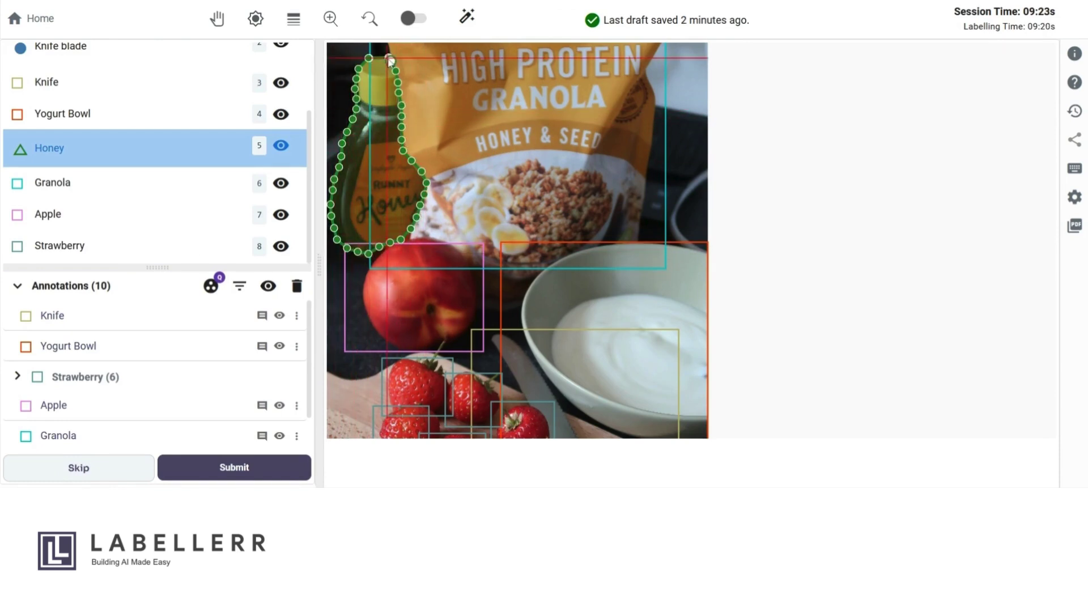
click(388, 57)
scroll(412, 163, down, 5)
click(641, 190)
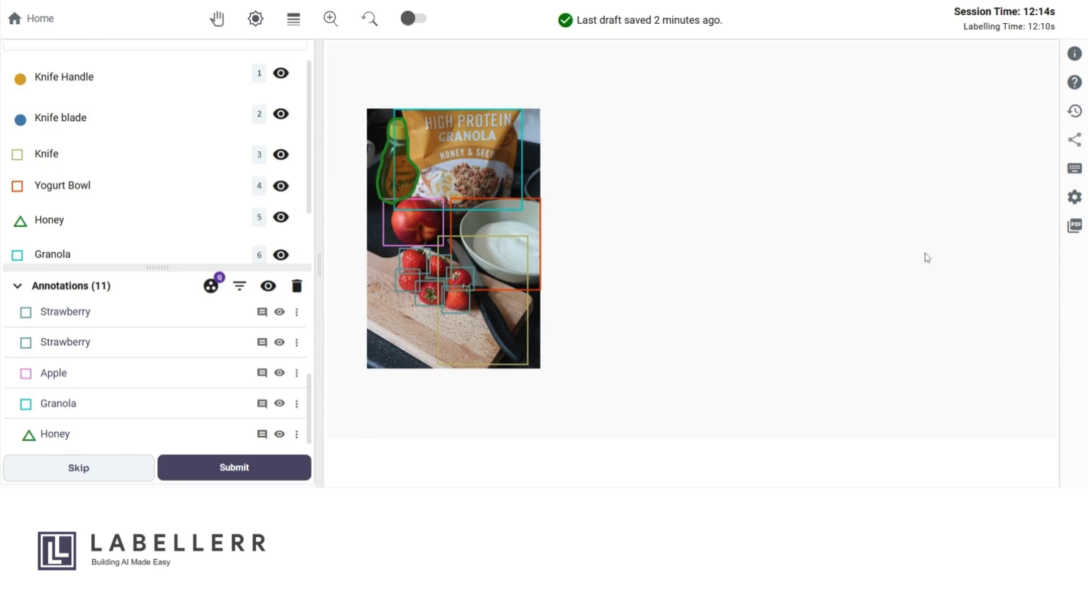
In label settings, change Strawberry's object type from Bounding Box to Polygon and submit.
click(1073, 204)
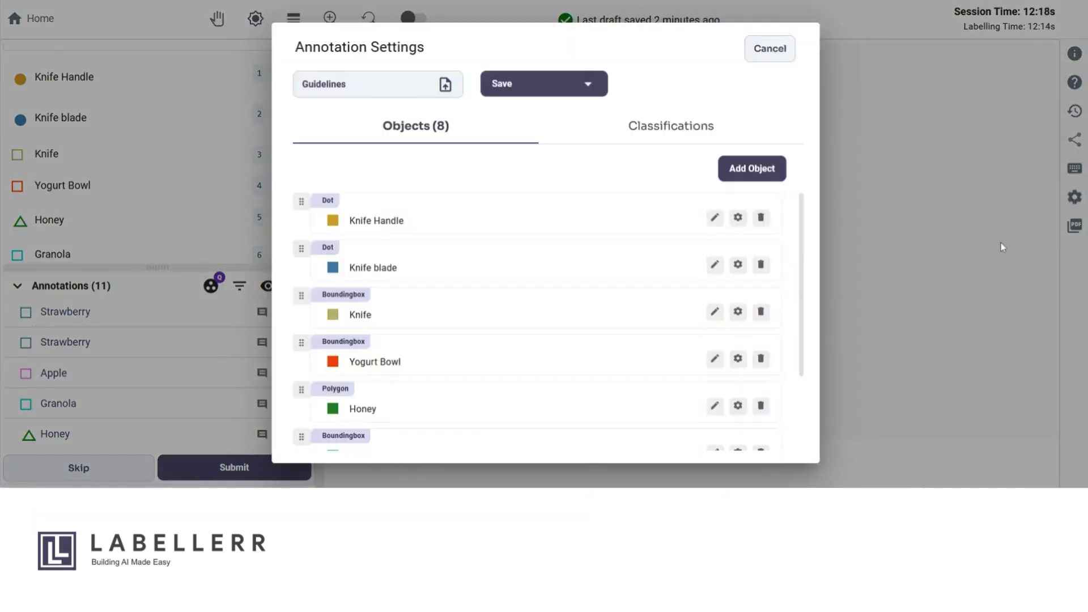
scroll(535, 303, down, 2)
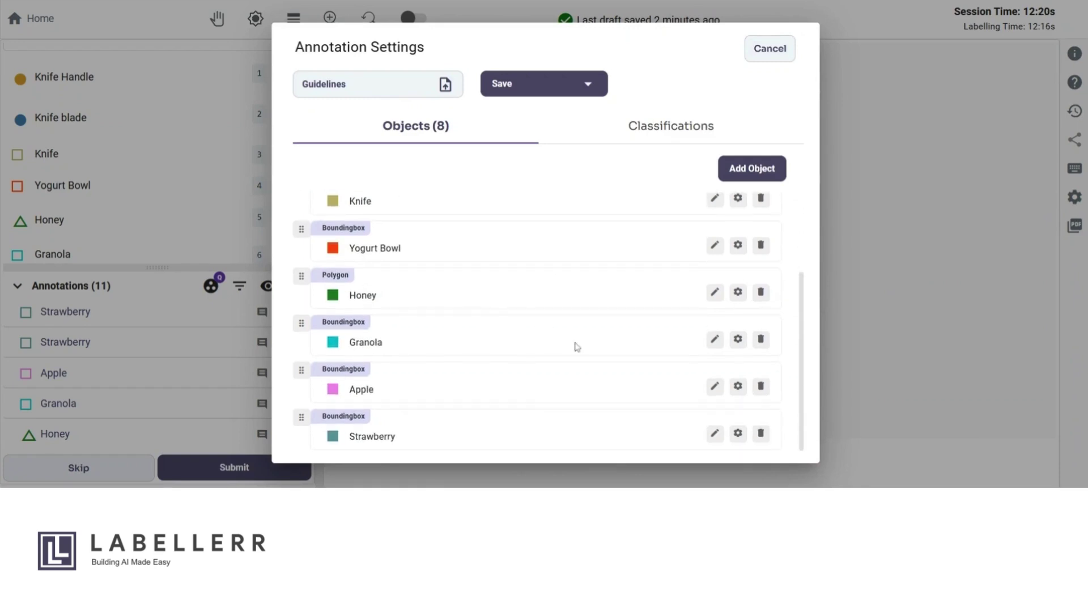
click(714, 434)
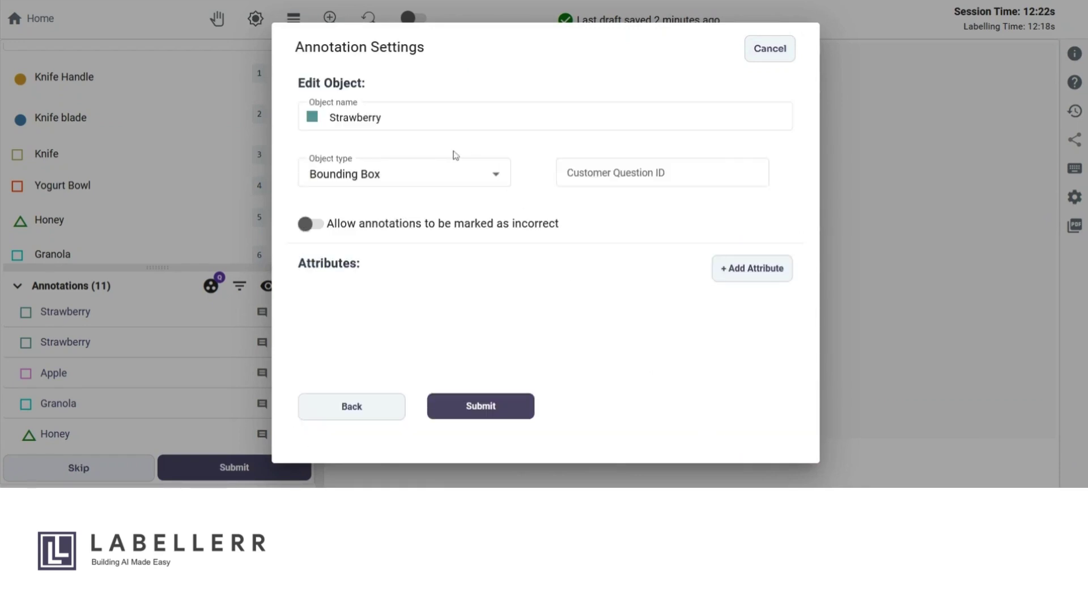
click(461, 177)
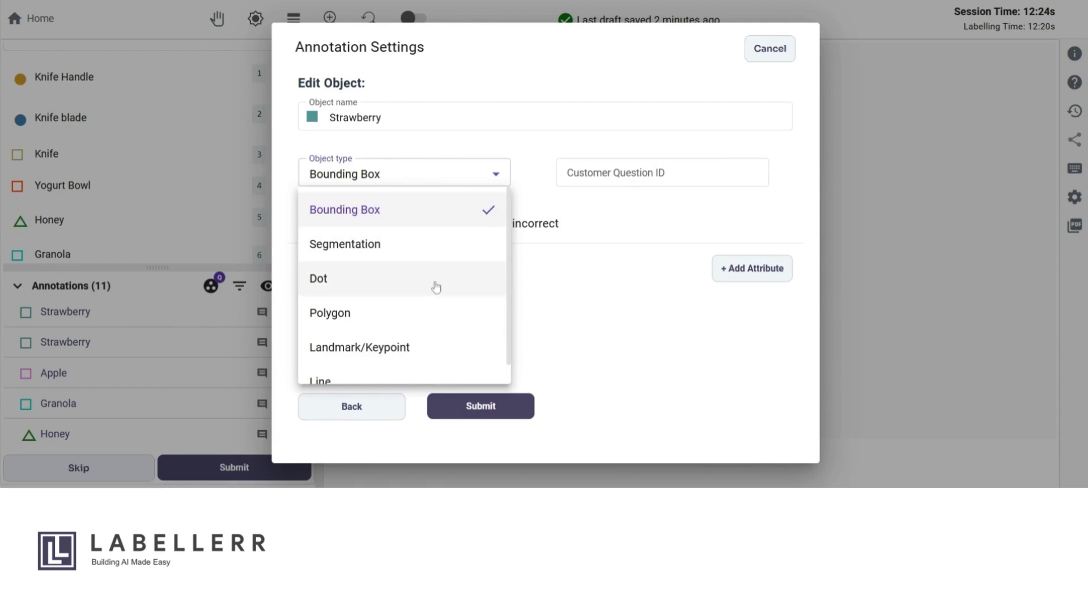
scroll(437, 288, down, 1)
scroll(436, 286, up, 1)
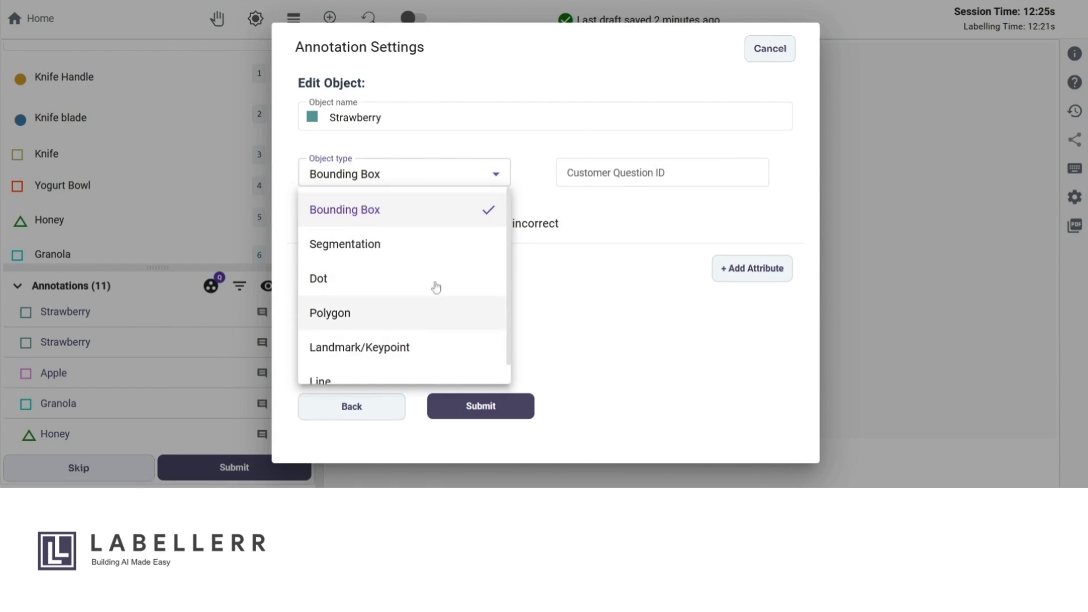
click(425, 316)
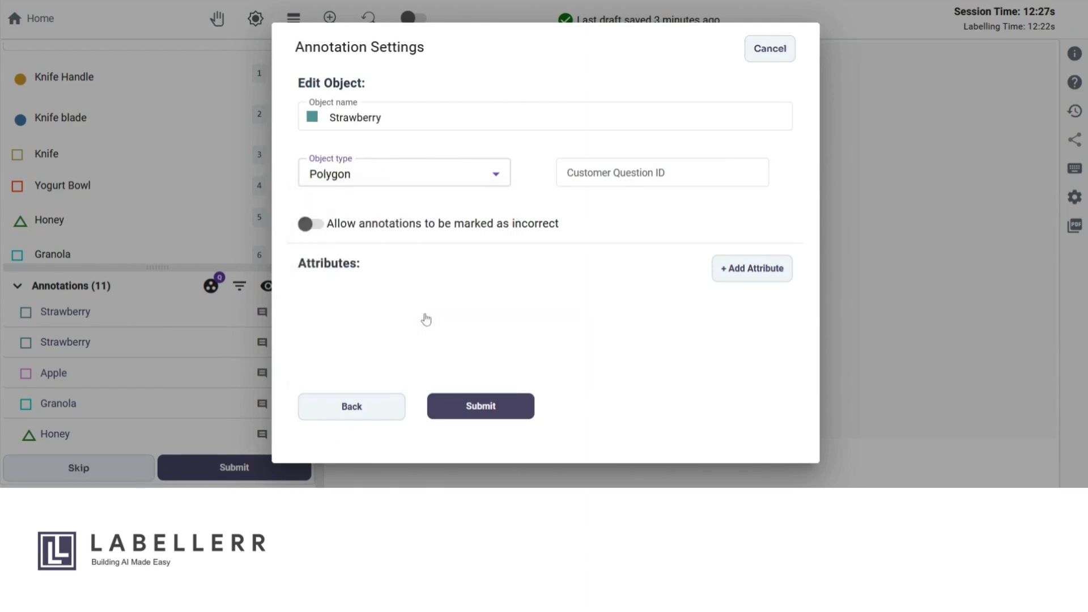
click(474, 407)
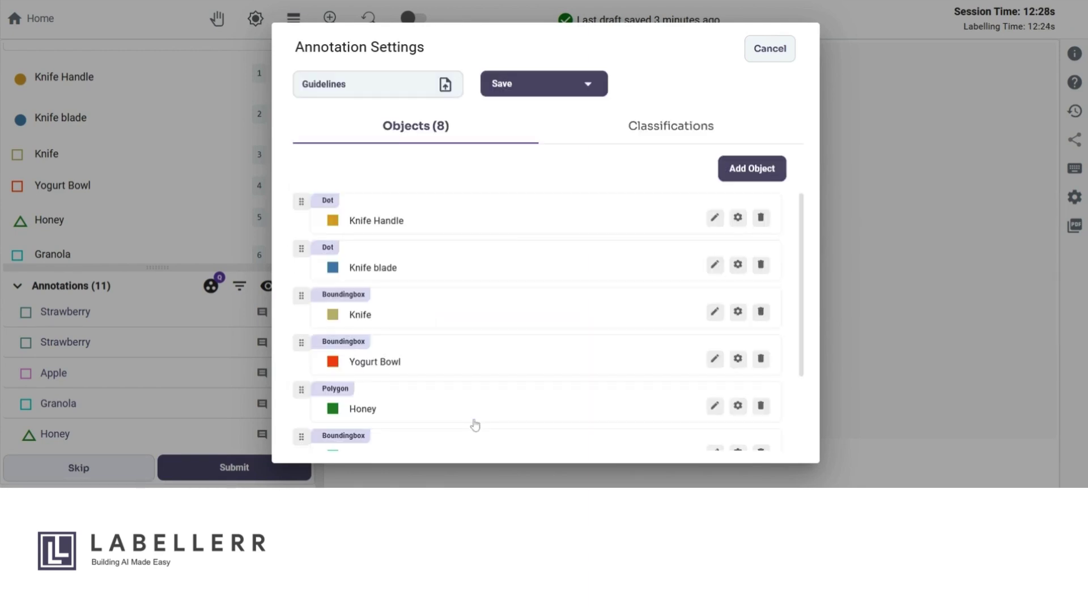
click(588, 85)
Save the labels to the current project guidelines and expand the Strawberry annotations group.
click(570, 128)
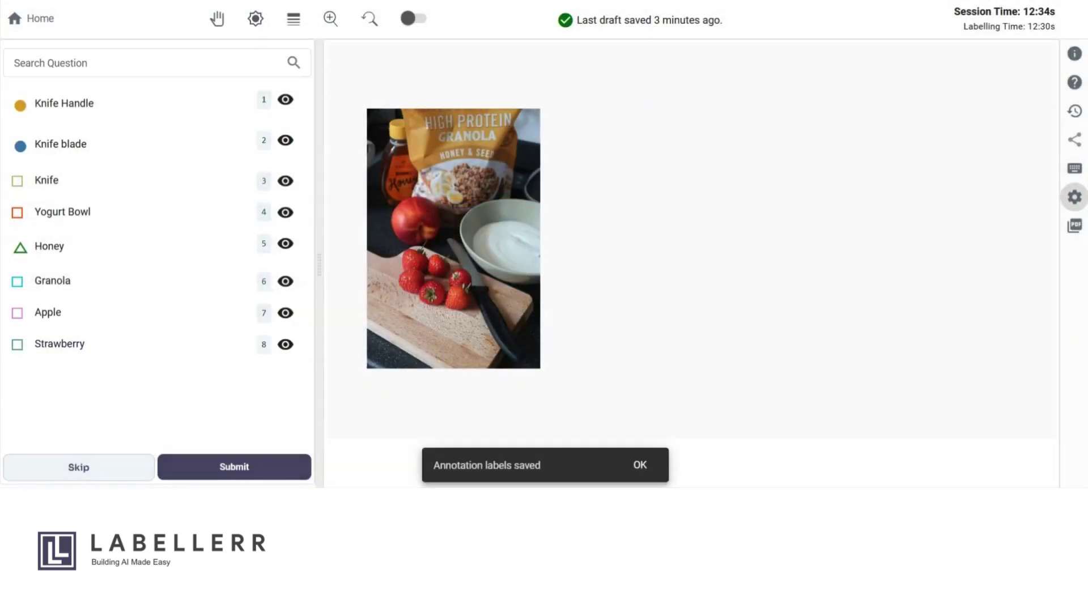
click(642, 470)
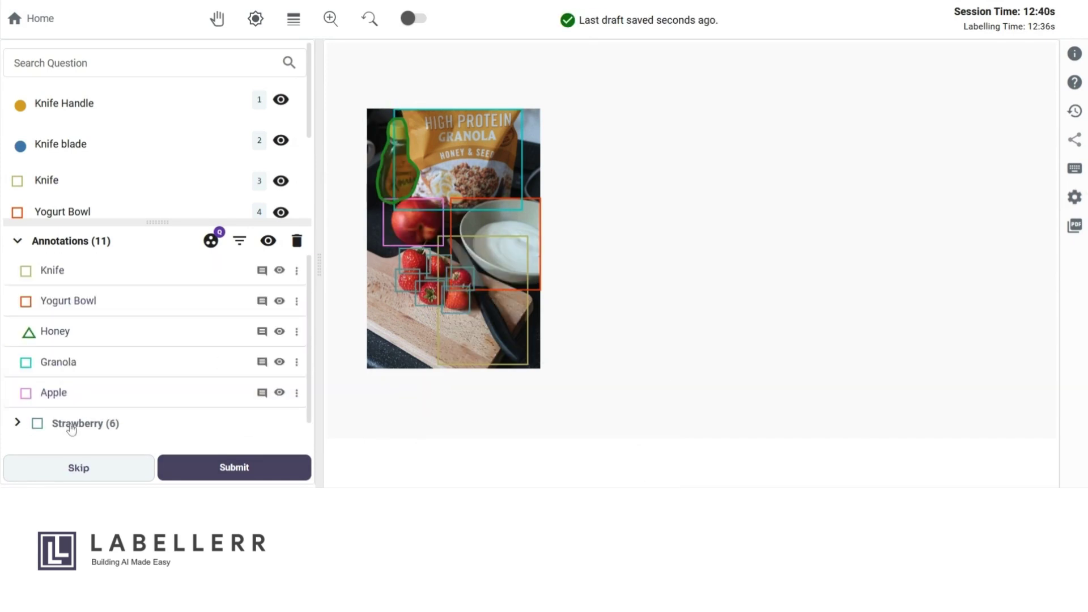
click(139, 423)
scroll(162, 403, down, 3)
scroll(178, 390, up, 2)
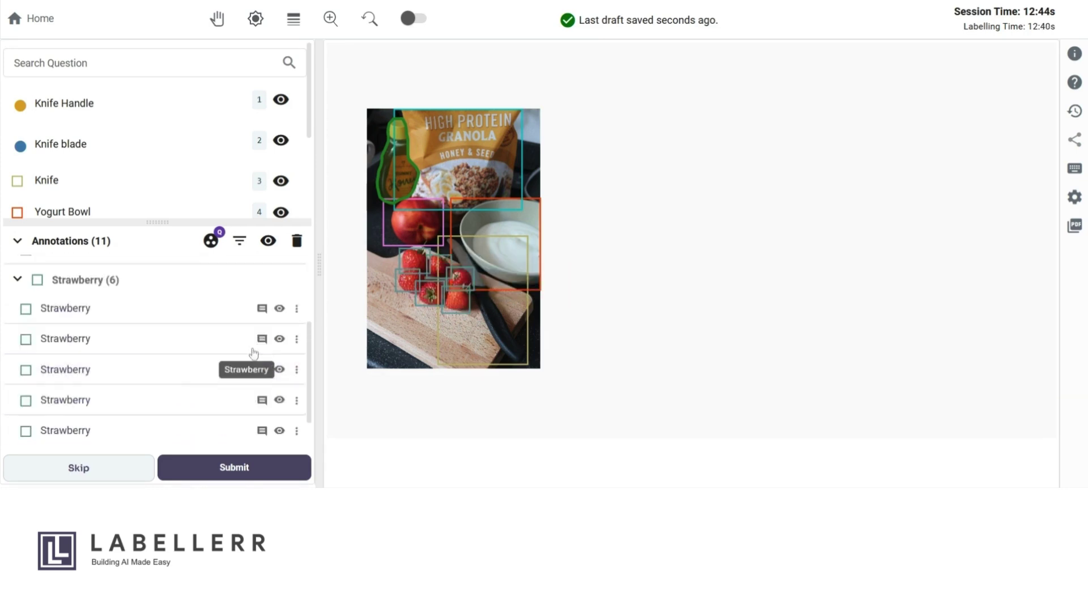
Delete five Strawberry boxes using Delete Object on each row.
click(296, 309)
click(357, 130)
click(294, 338)
click(357, 161)
click(296, 308)
click(357, 131)
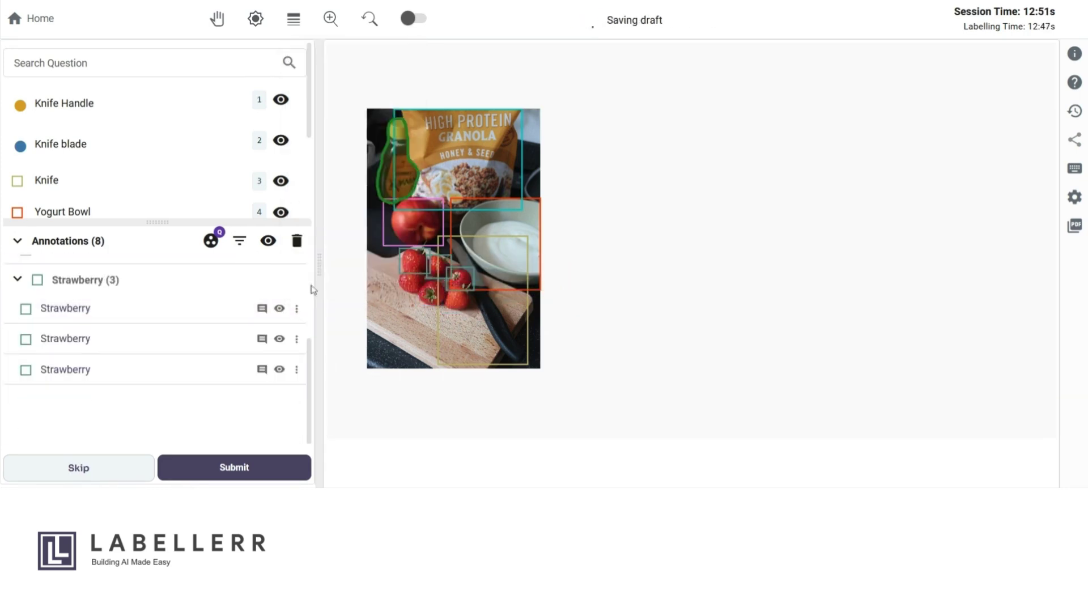
click(297, 308)
click(356, 131)
click(296, 309)
click(357, 131)
Delete the last Strawberry bounding box and pan the image to the strawberries.
click(296, 356)
click(357, 180)
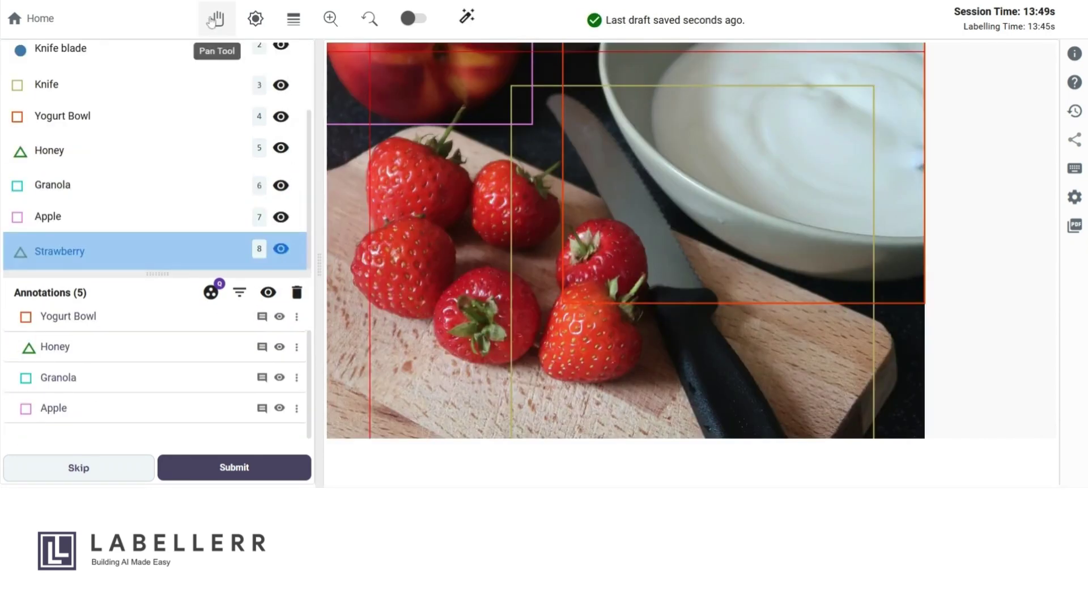
click(217, 19)
drag(329, 200, 367, 201)
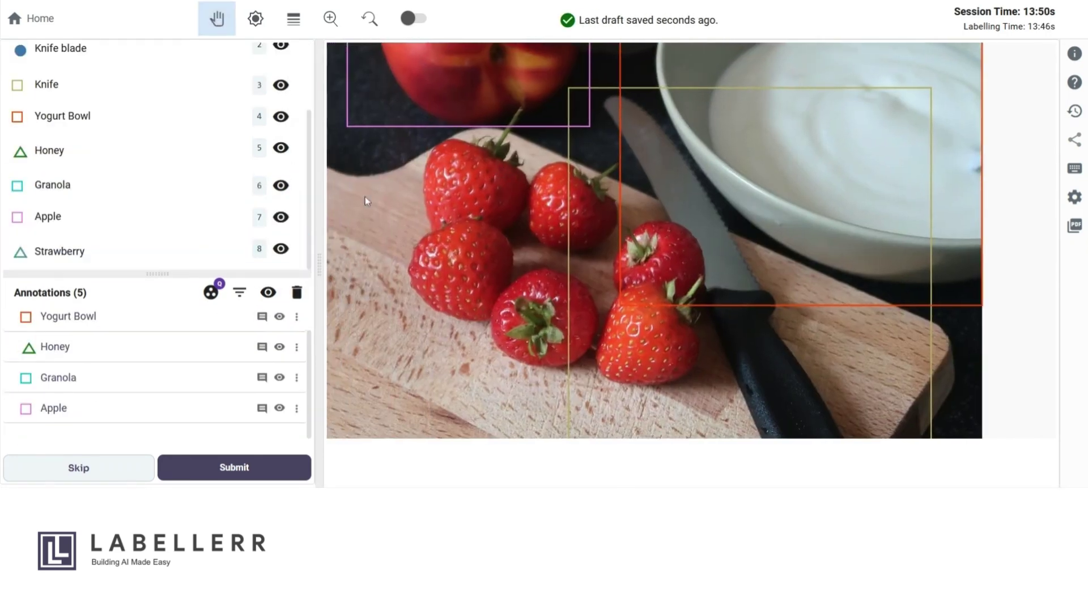
Trace a closed Strawberry polygon around the leftmost strawberry on the cutting board.
click(189, 255)
scroll(408, 248, up, 3)
scroll(434, 255, up, 2)
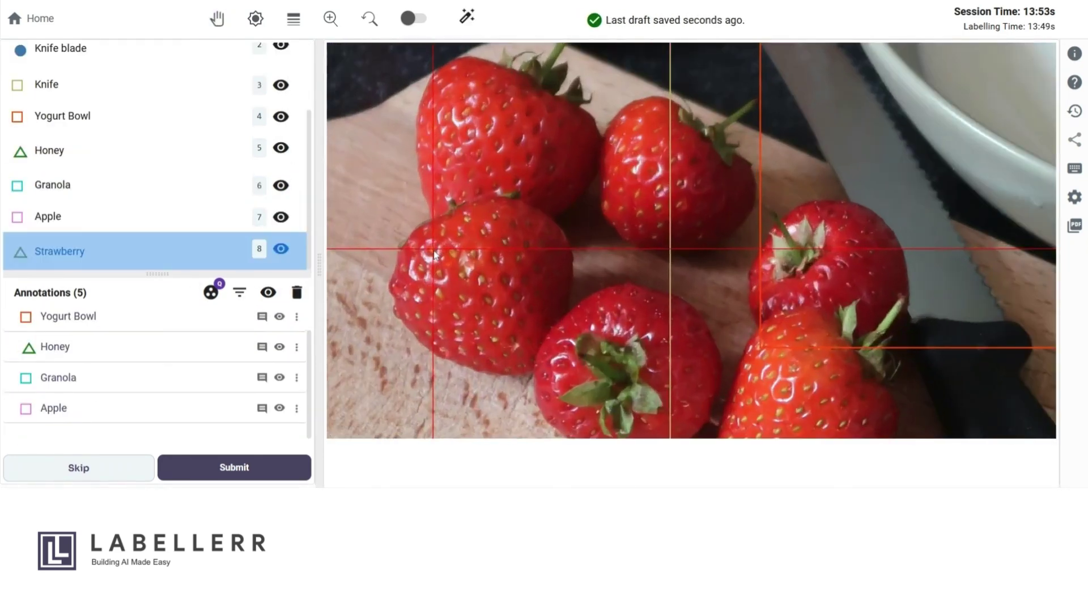
click(444, 213)
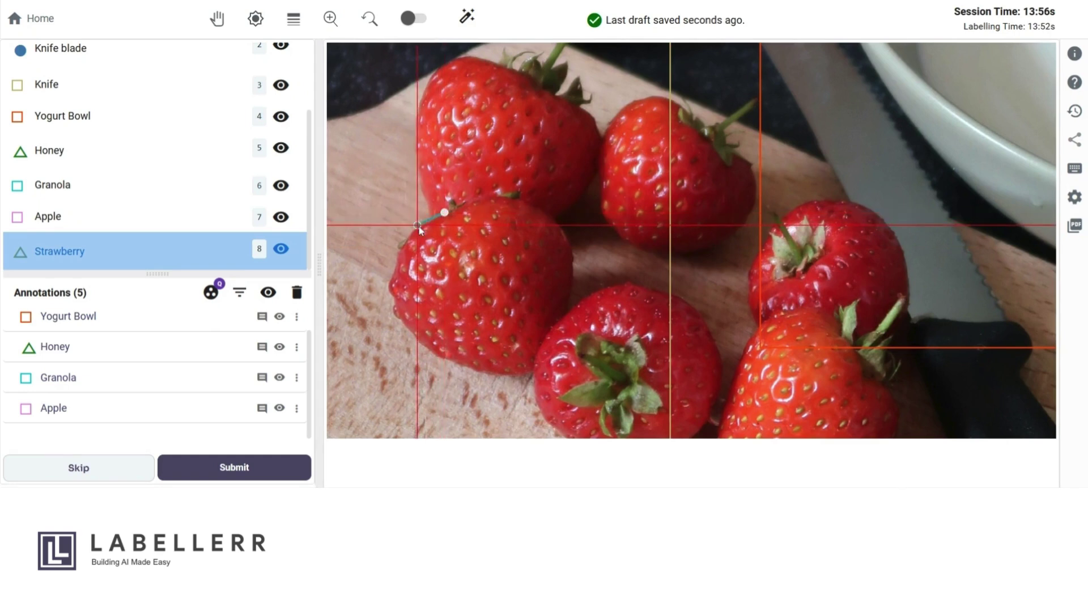
click(417, 224)
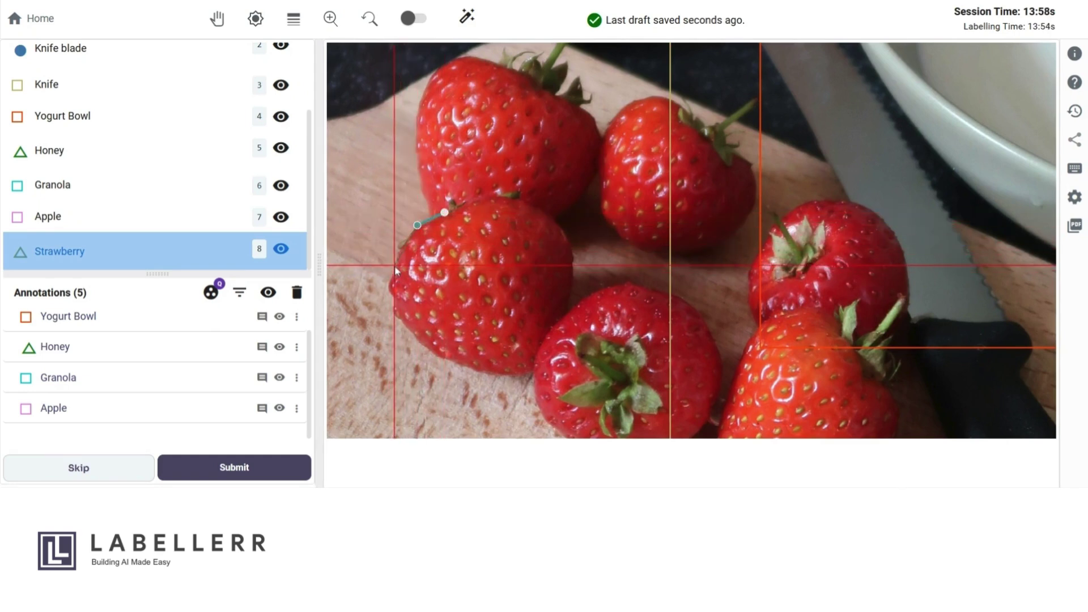
click(396, 260)
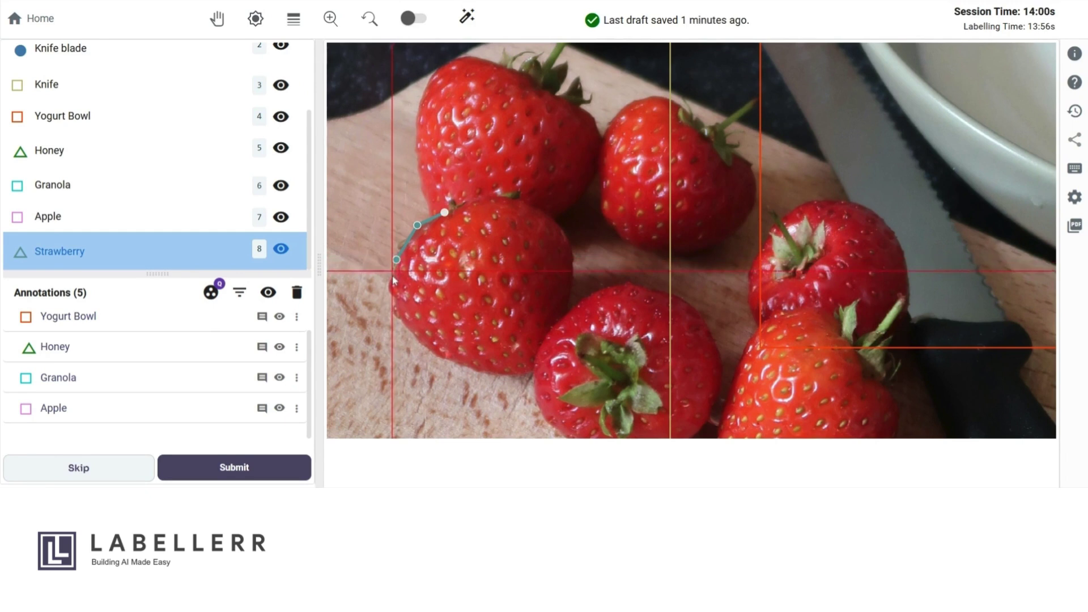
click(389, 280)
click(389, 291)
click(392, 302)
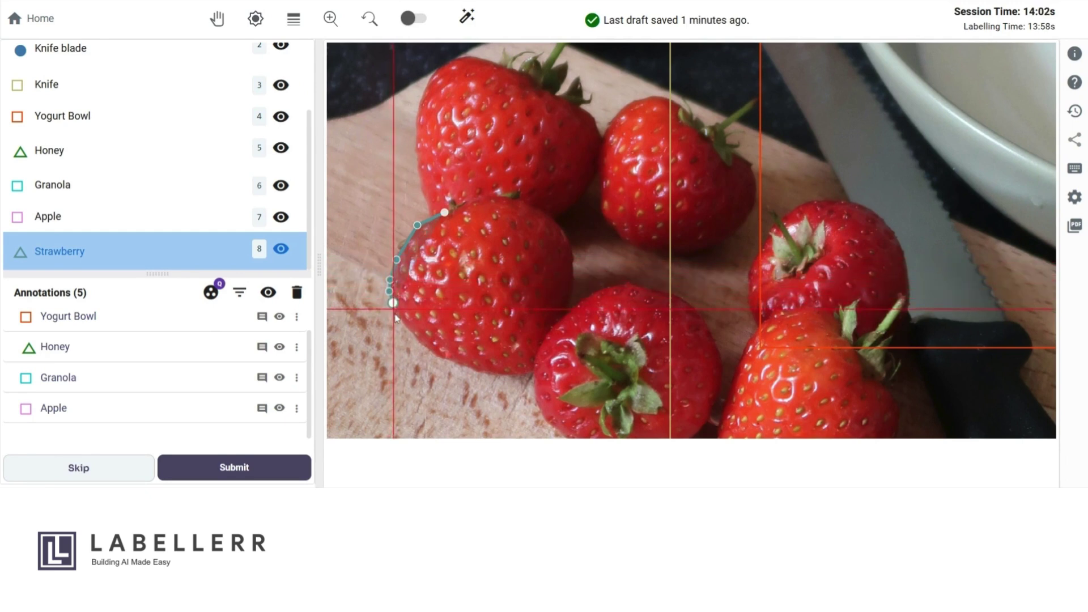
click(395, 314)
click(401, 326)
click(411, 337)
click(423, 345)
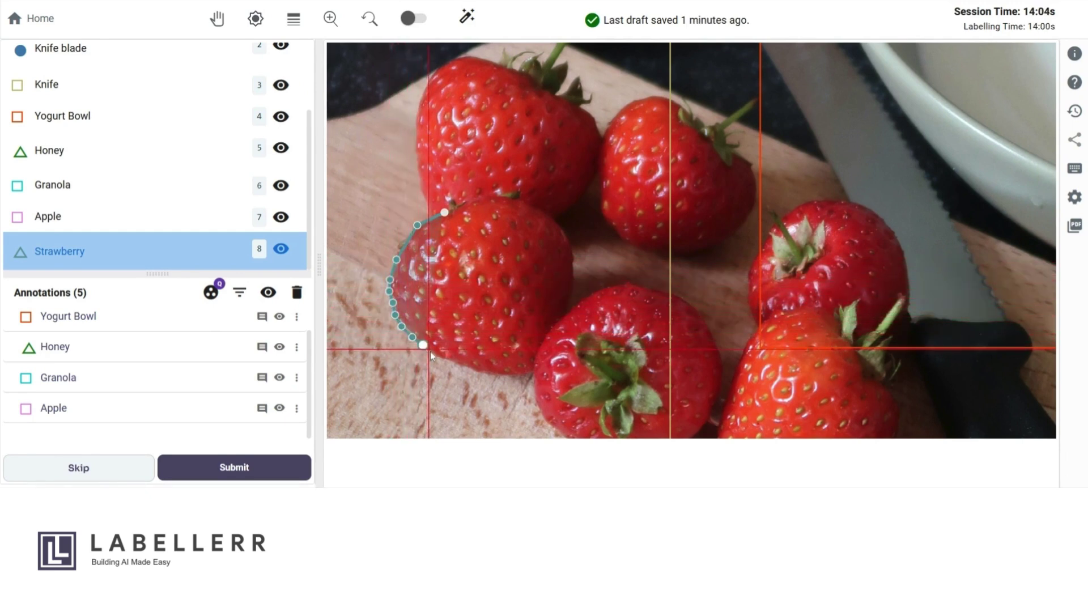
click(435, 355)
click(450, 361)
click(462, 365)
click(473, 369)
click(484, 371)
click(499, 374)
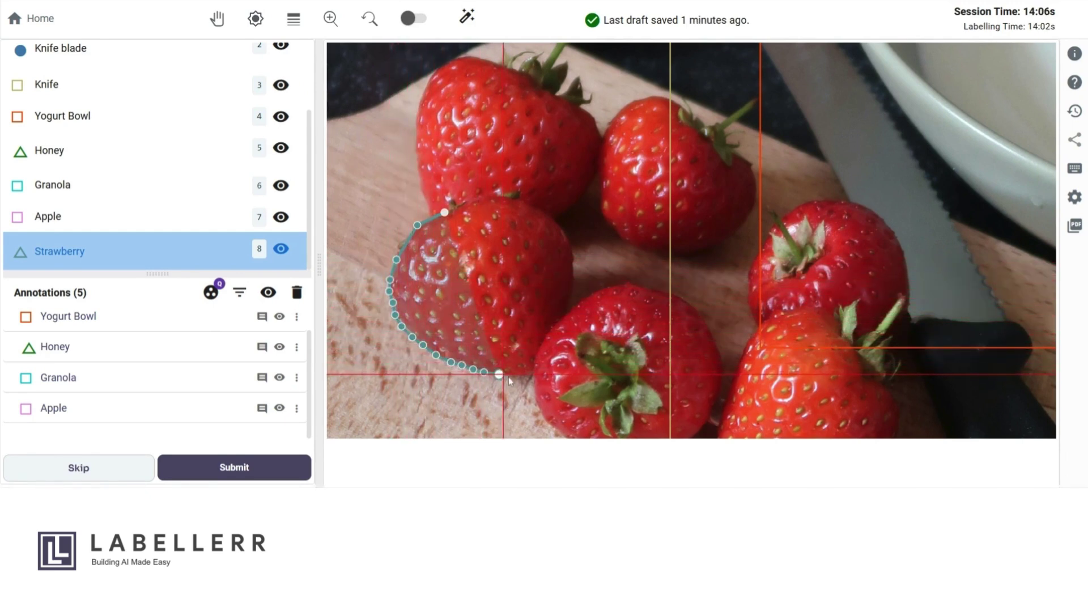
click(509, 374)
click(520, 370)
click(530, 363)
click(533, 354)
click(539, 343)
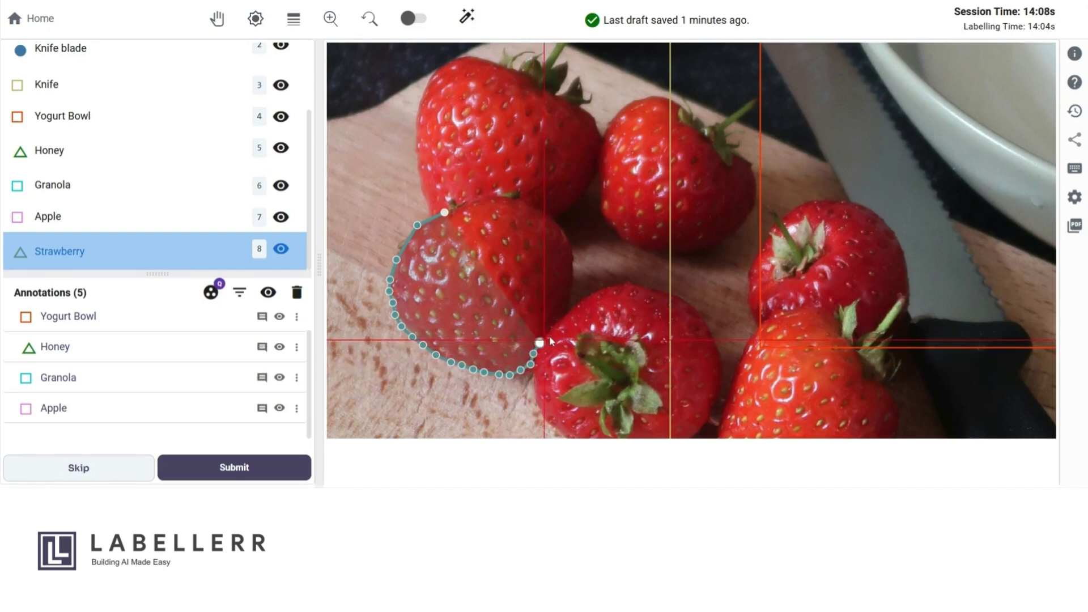
click(550, 333)
click(570, 309)
click(571, 297)
click(571, 285)
click(570, 274)
click(570, 260)
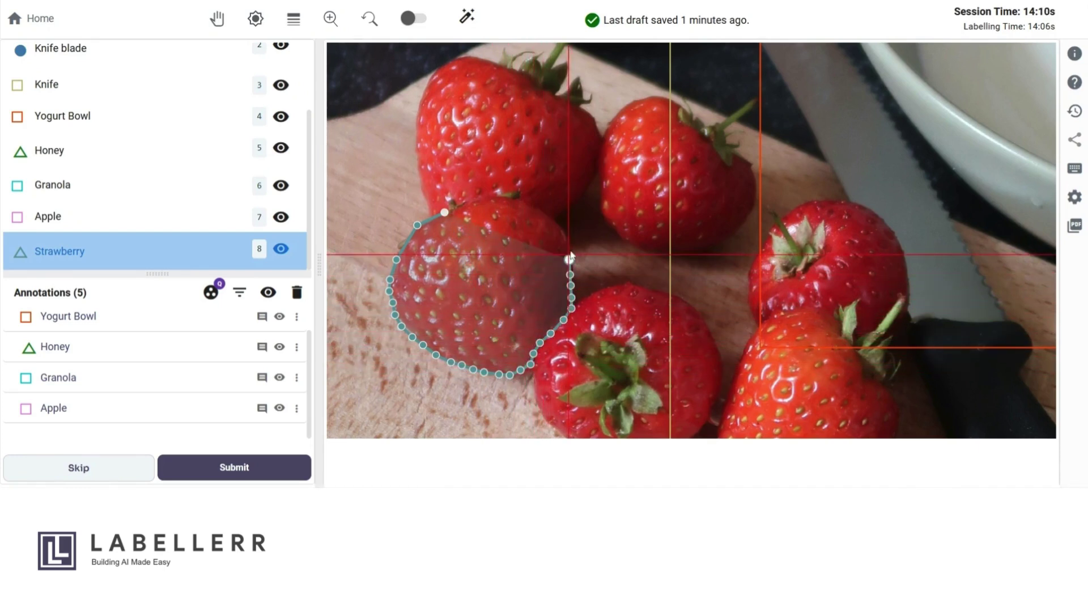
click(569, 248)
click(567, 239)
click(559, 227)
click(547, 217)
click(536, 207)
click(524, 199)
click(512, 198)
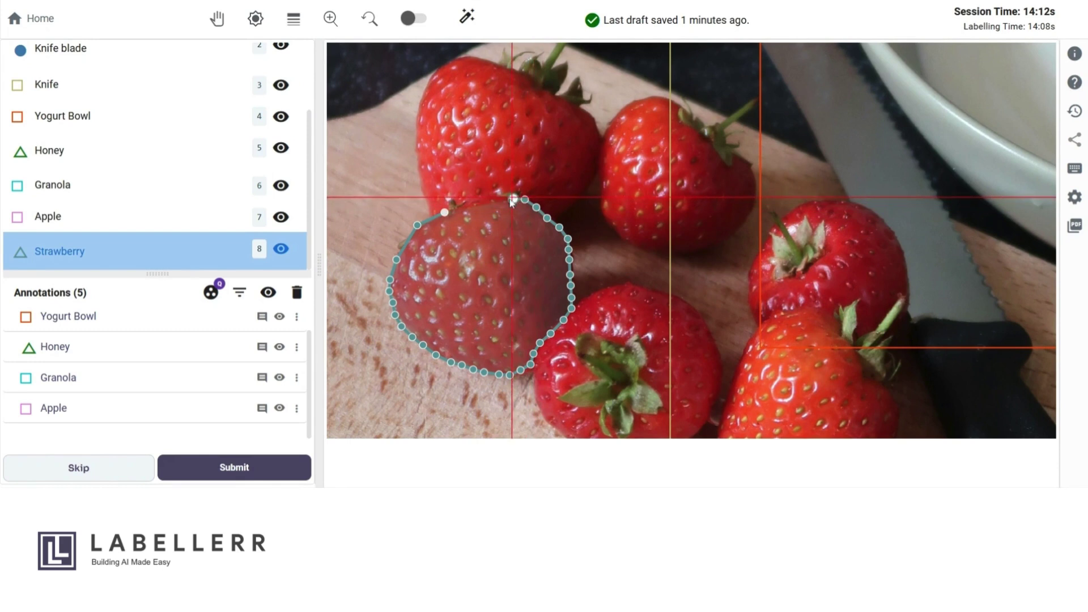
click(479, 198)
click(467, 201)
click(456, 203)
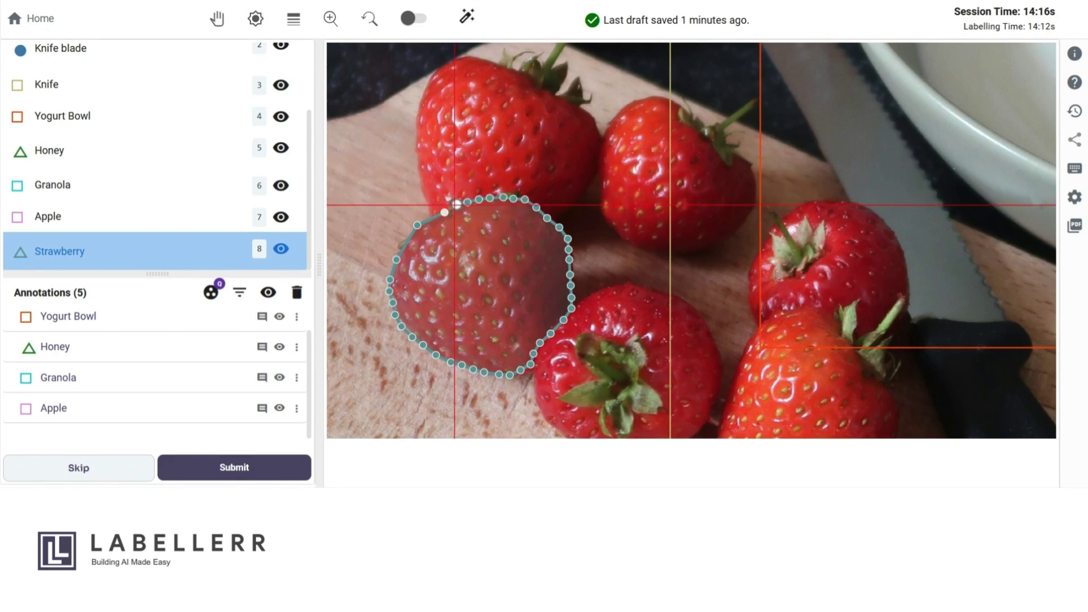
click(444, 212)
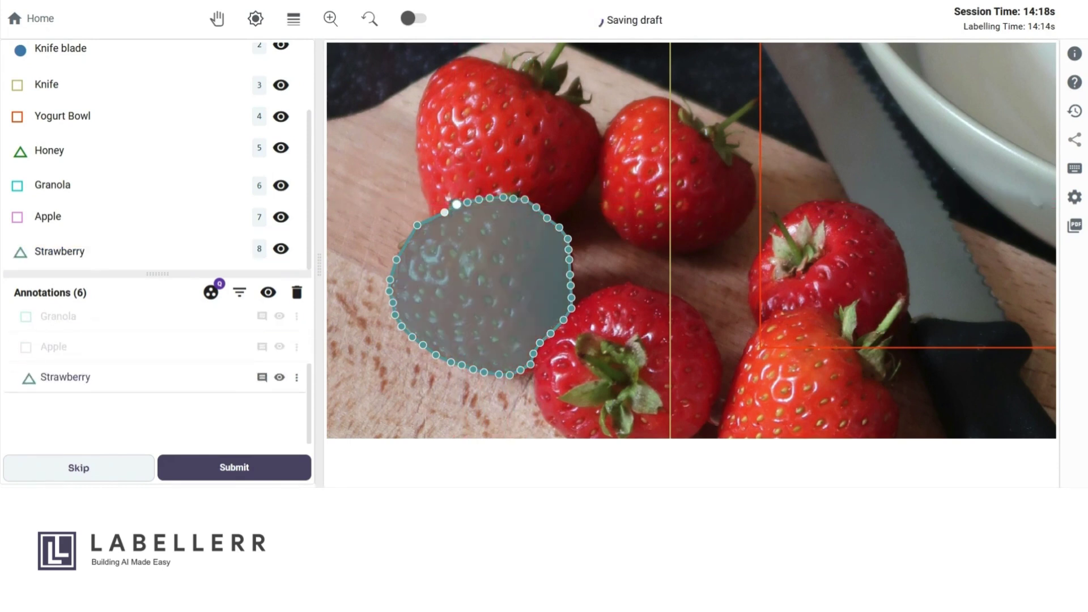
Zoom out, reset the image position to show the full kitchen image, and select the Apple box.
scroll(456, 205, down, 5)
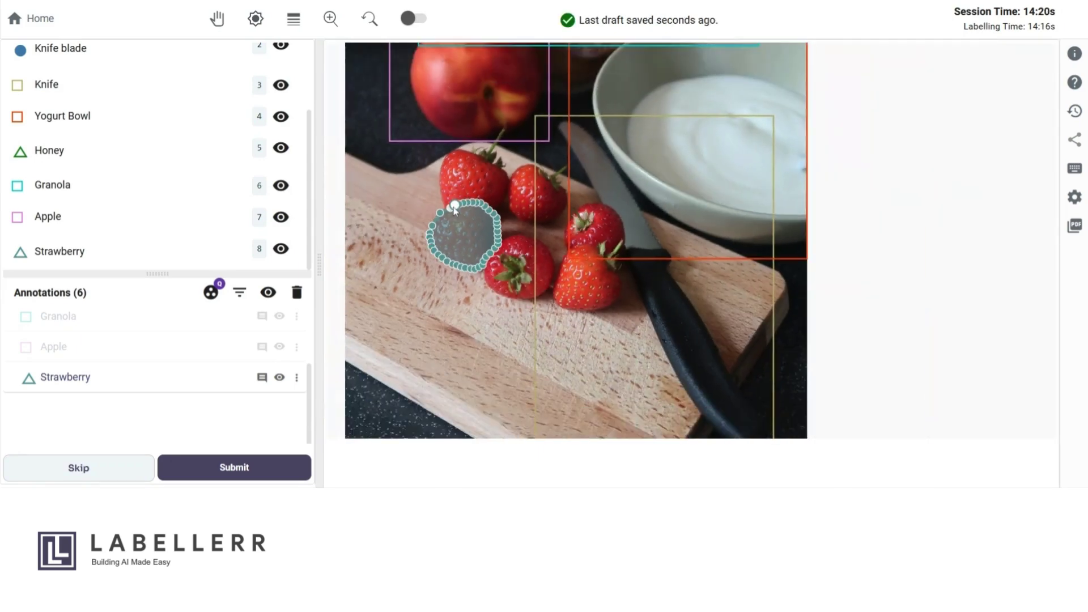
click(870, 195)
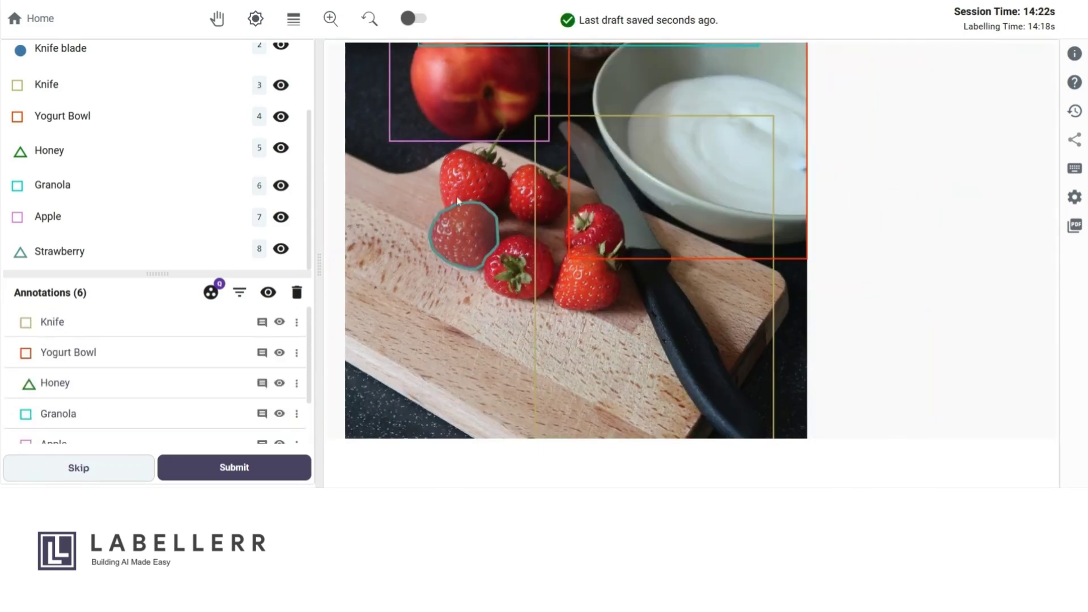
scroll(460, 238, down, 4)
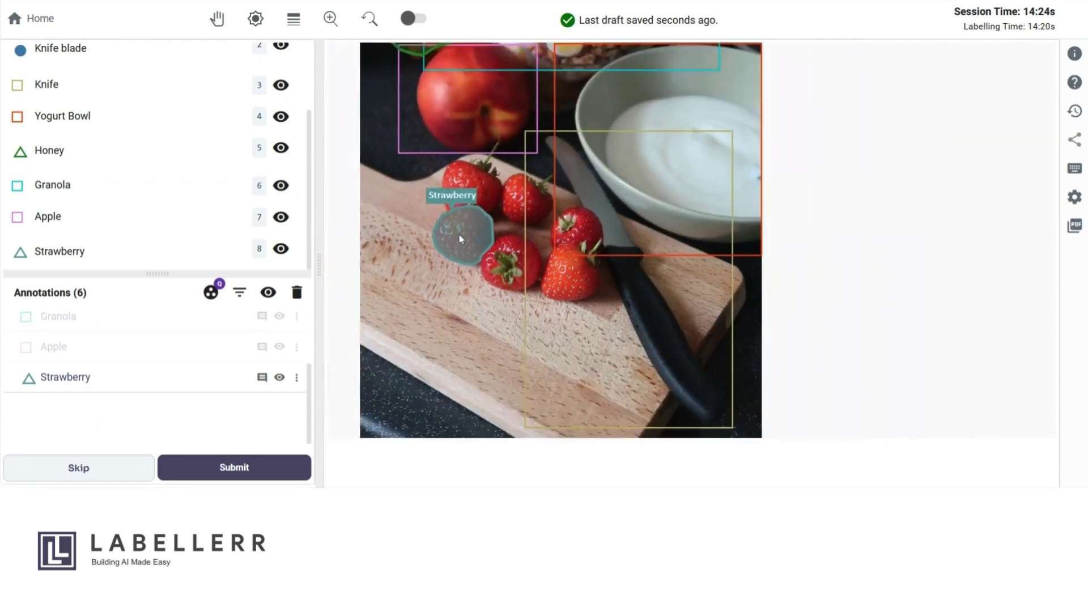
click(369, 18)
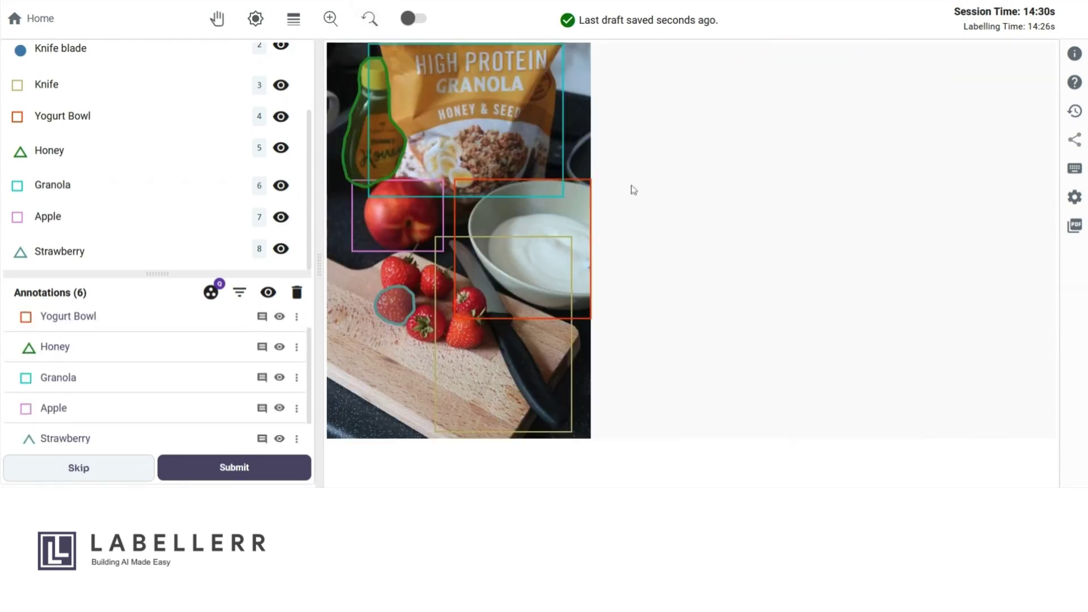
click(397, 215)
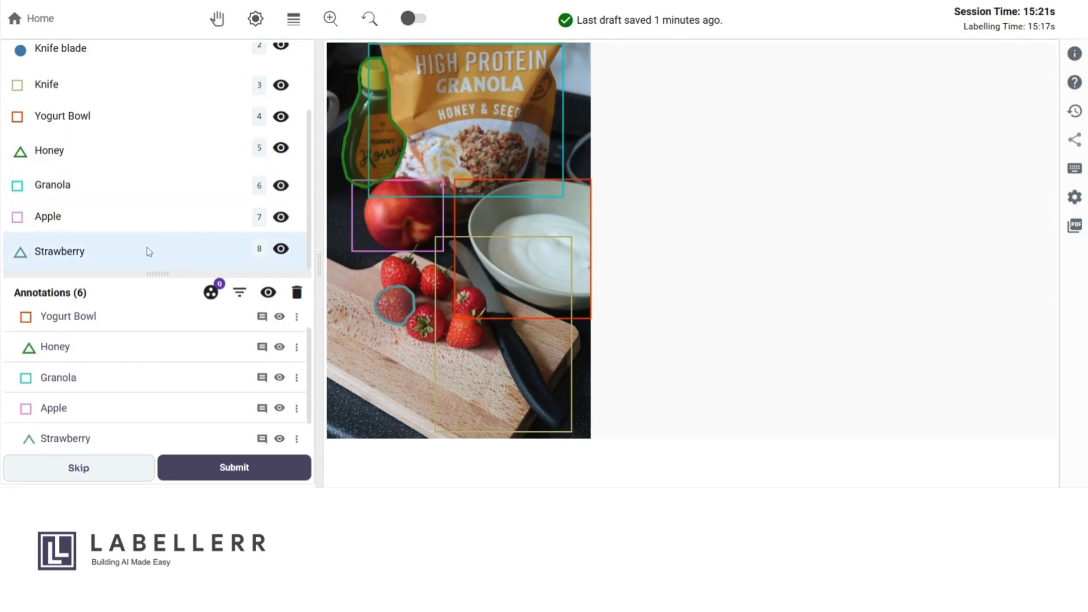
Choose the Strawberry class, start the Segment Anything auto-polygon tool, and bring the board into view.
click(147, 251)
click(467, 16)
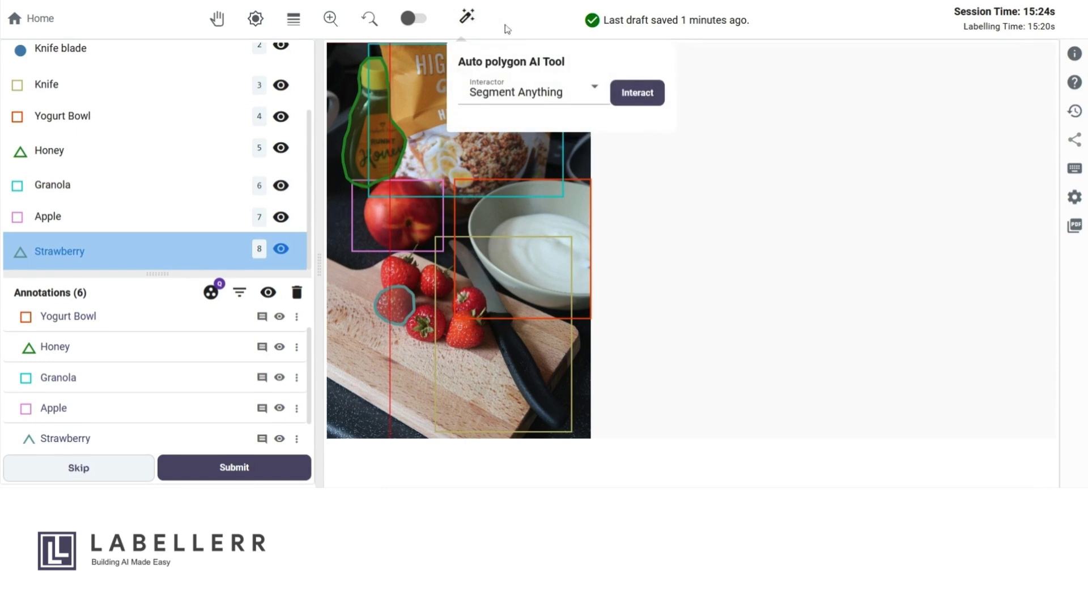
click(637, 92)
scroll(429, 288, up, 3)
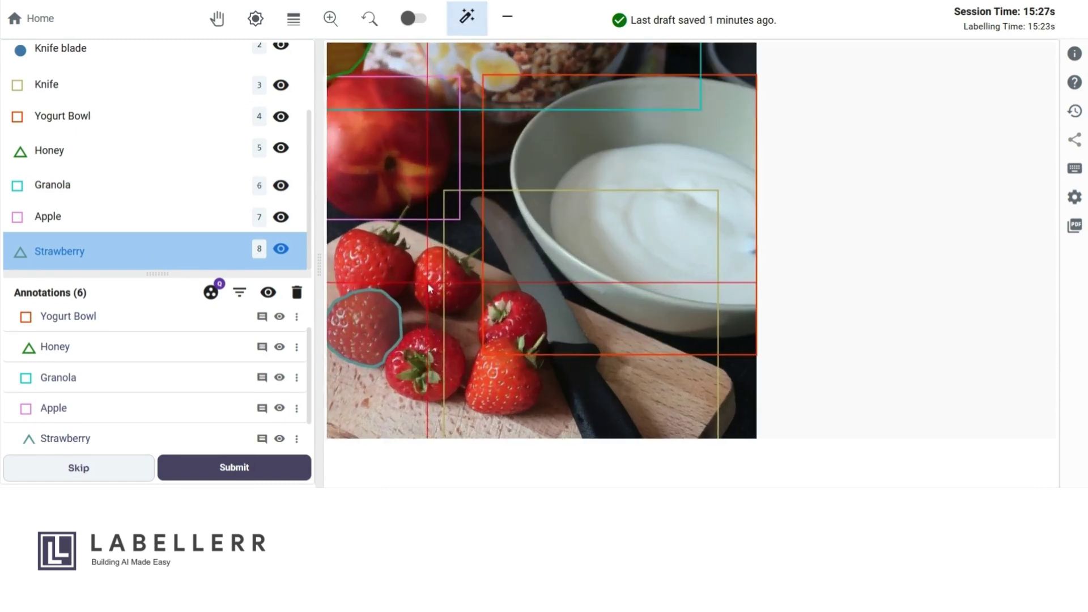
click(217, 19)
drag(351, 153, 326, 127)
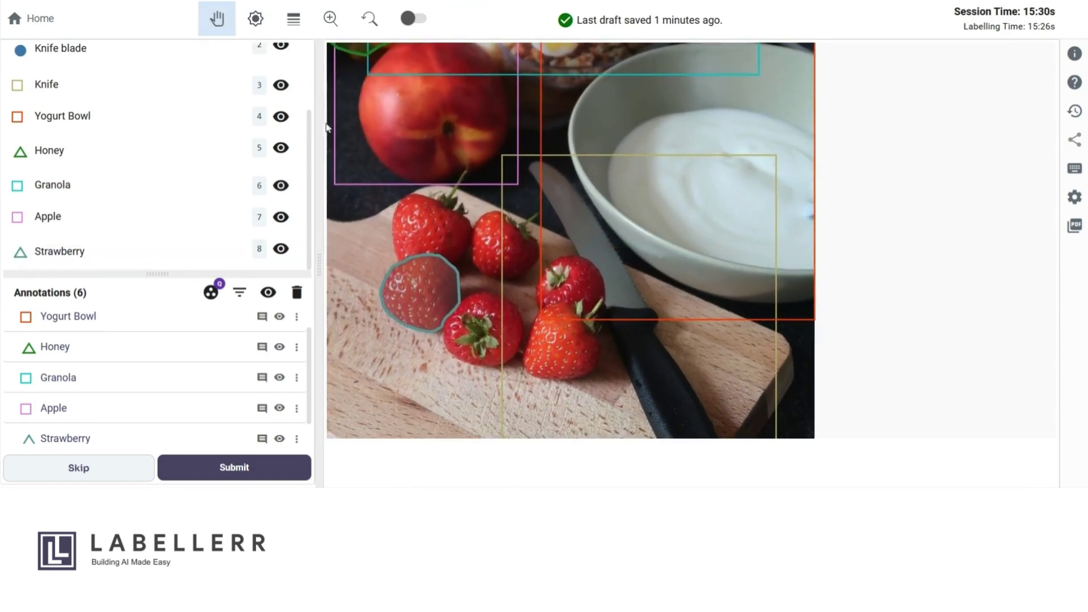
Outline the first two board strawberries with accepted AI Strawberry polygons.
click(187, 250)
scroll(424, 207, up, 2)
click(420, 213)
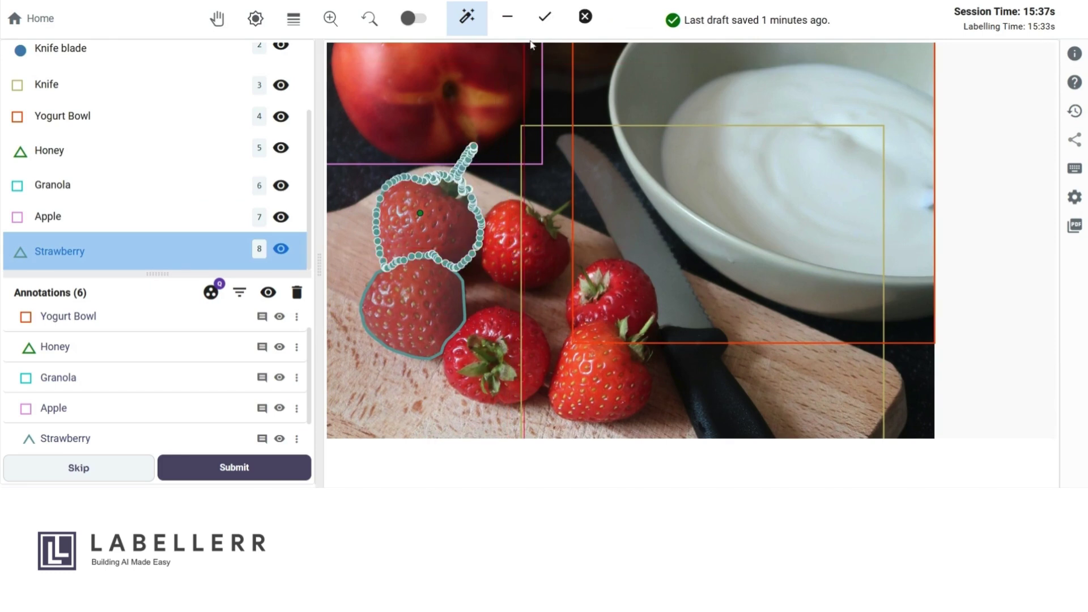
click(543, 17)
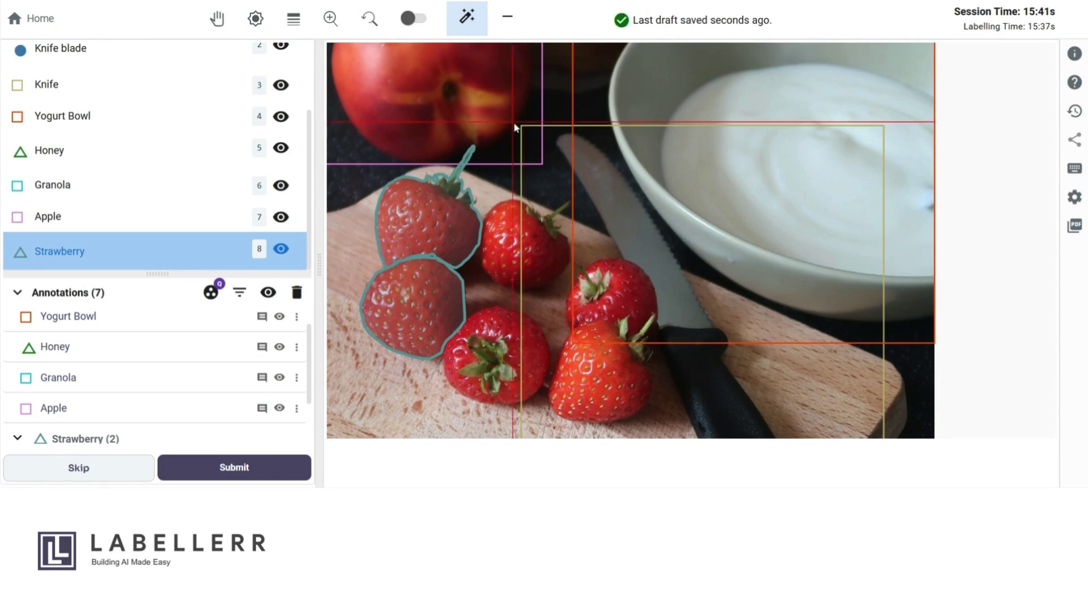
scroll(572, 121, up, 2)
scroll(560, 170, down, 4)
click(532, 227)
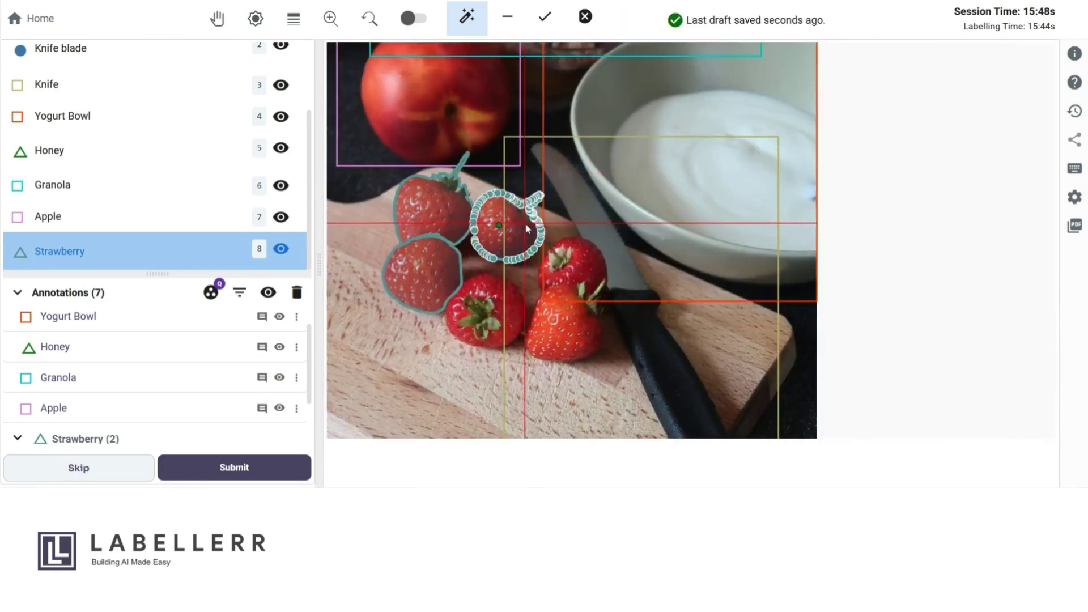
click(544, 17)
Outline the upper-right, middle and lower strawberries, then leave AI outlining.
click(572, 262)
key(Return)
click(503, 300)
key(Return)
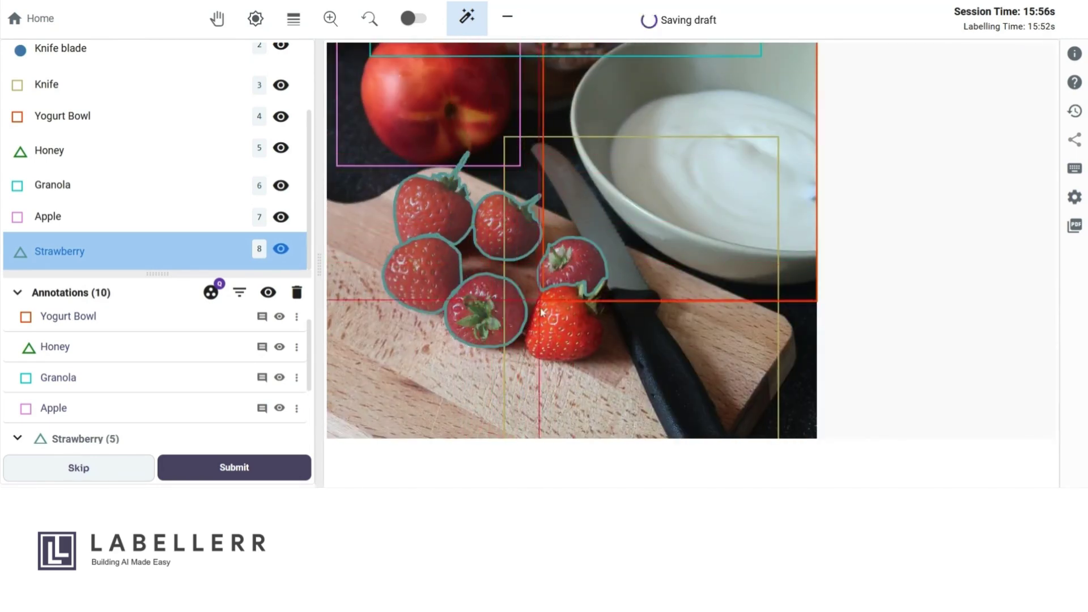
click(568, 333)
key(Return)
key(Escape)
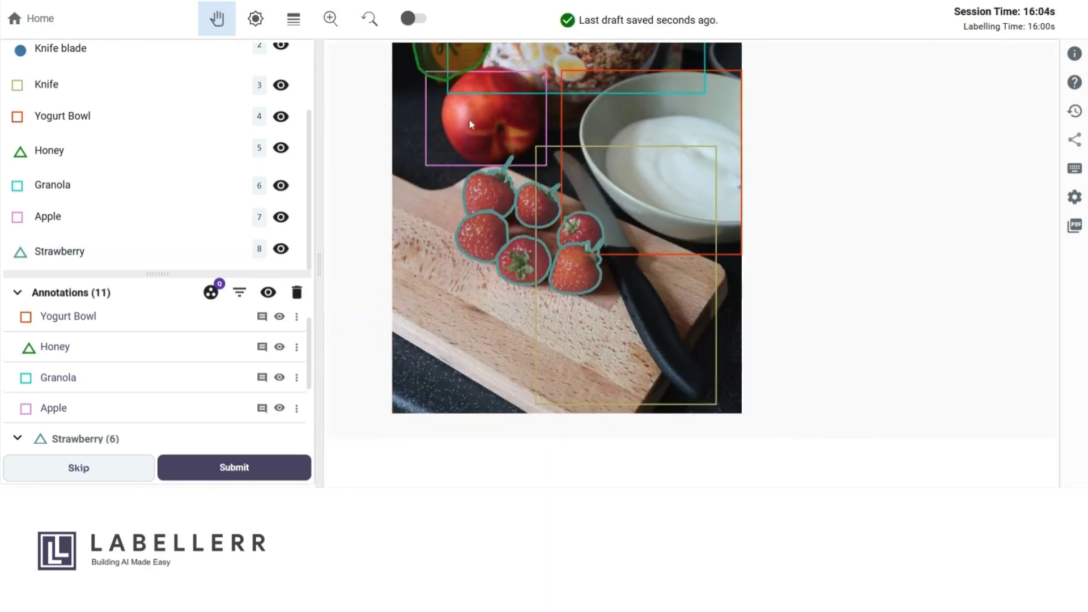
scroll(708, 154, down, 2)
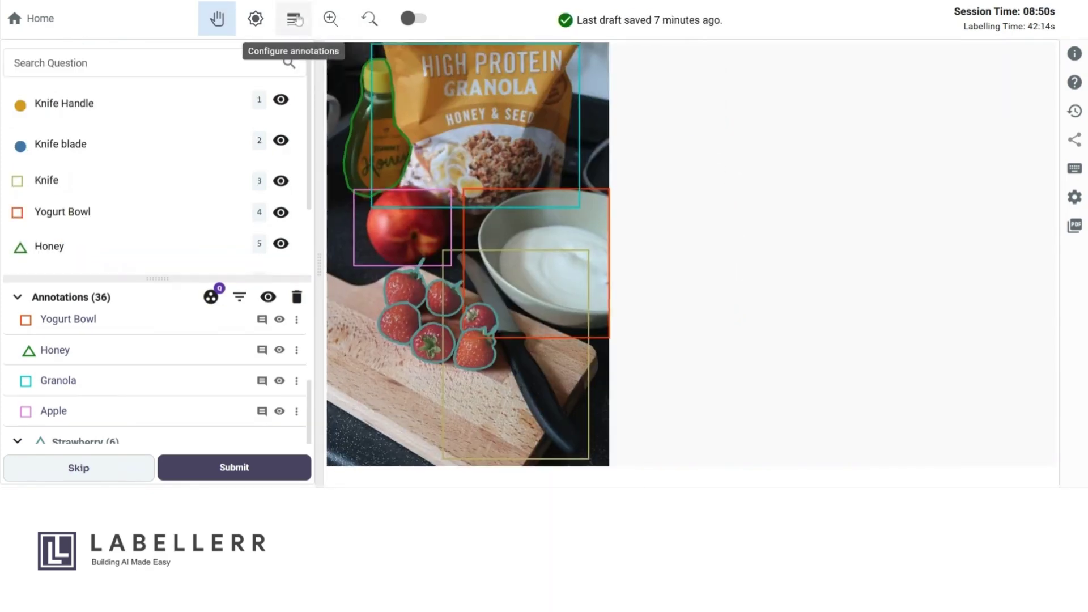
Increase the polygon Edge Width in Configure annotations and turn off panning mode.
click(294, 20)
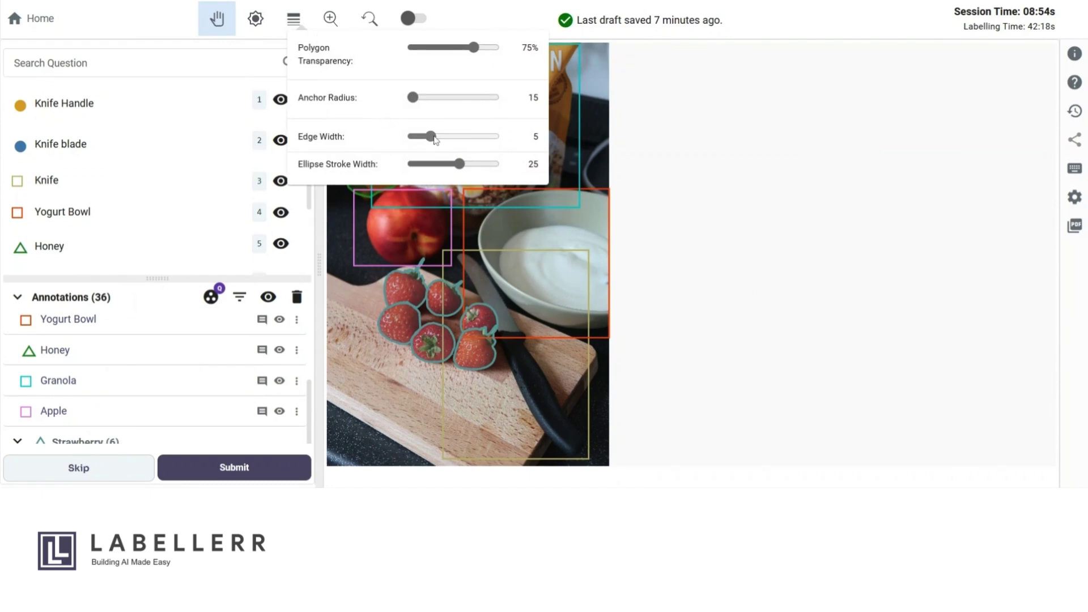
mouse_move(431, 136)
mouse_down()
mouse_move(458, 137)
mouse_move(435, 139)
mouse_up()
click(861, 266)
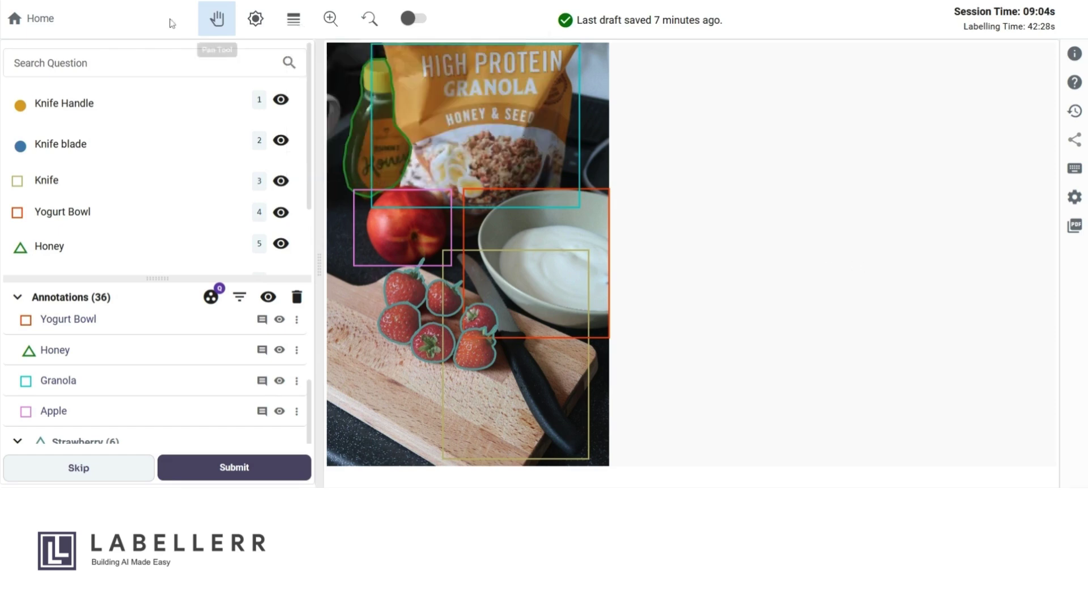
click(216, 18)
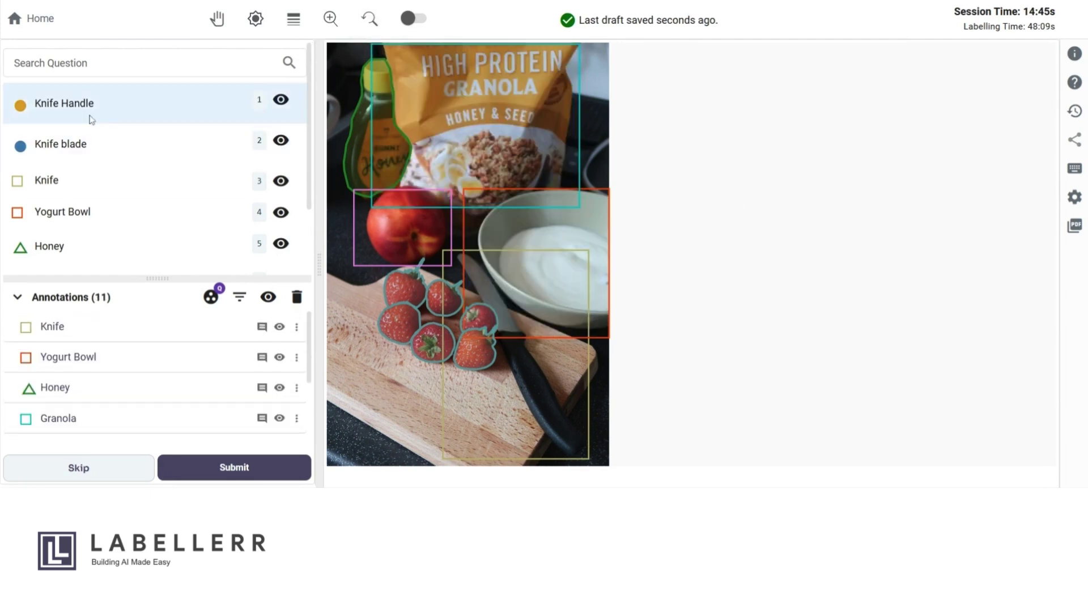
Place a Knife Handle point on the knife's handle.
click(87, 111)
click(592, 466)
scroll(593, 467, up, 4)
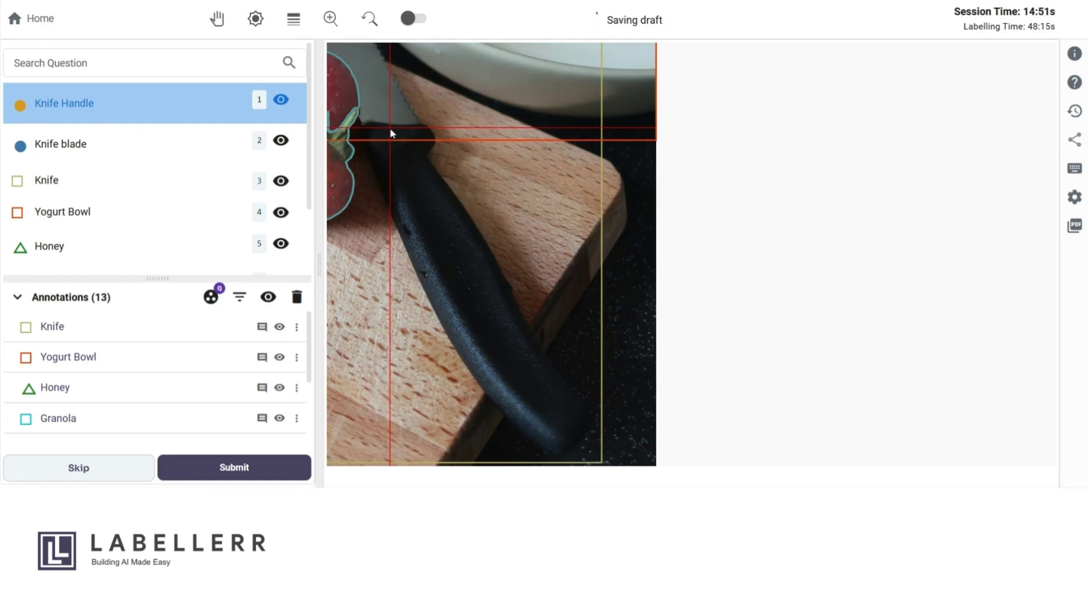
Place a Knife blade point at the blade tip and fit the image back in view.
click(154, 136)
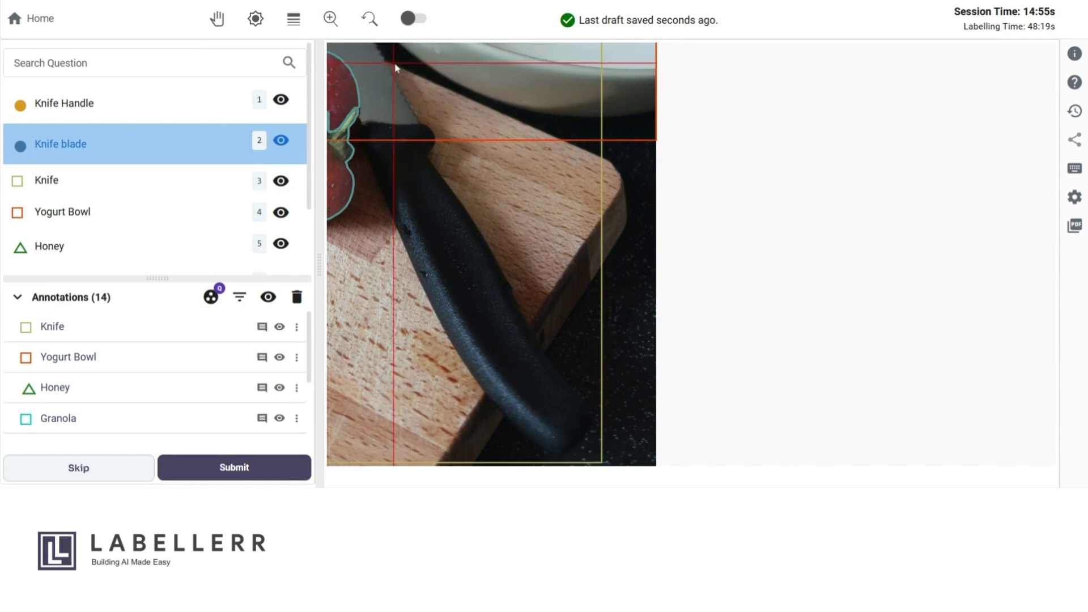
click(375, 11)
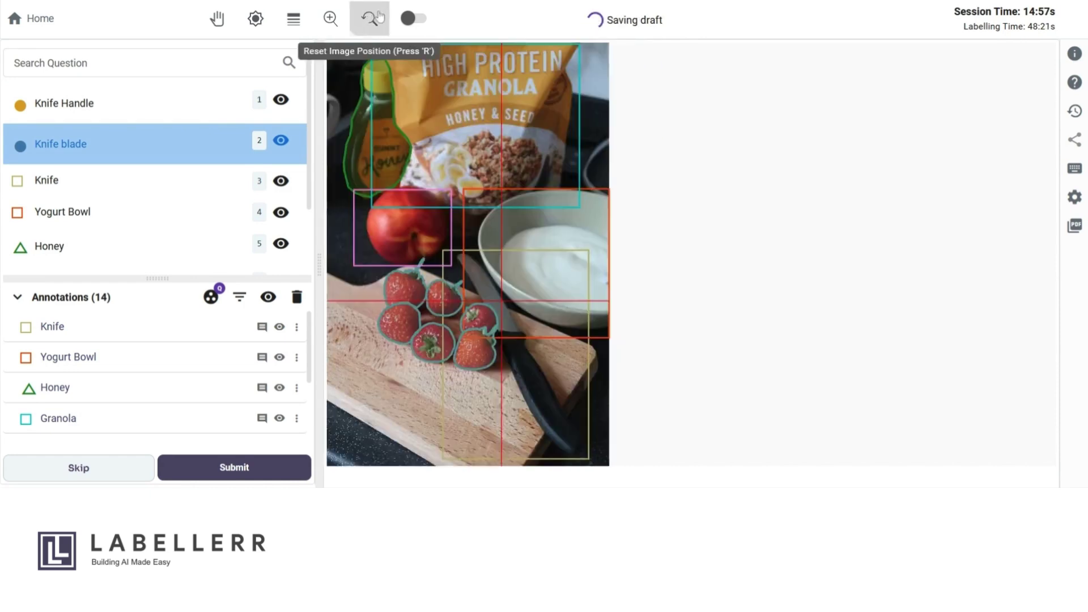
scroll(463, 260, up, 3)
scroll(464, 261, up, 4)
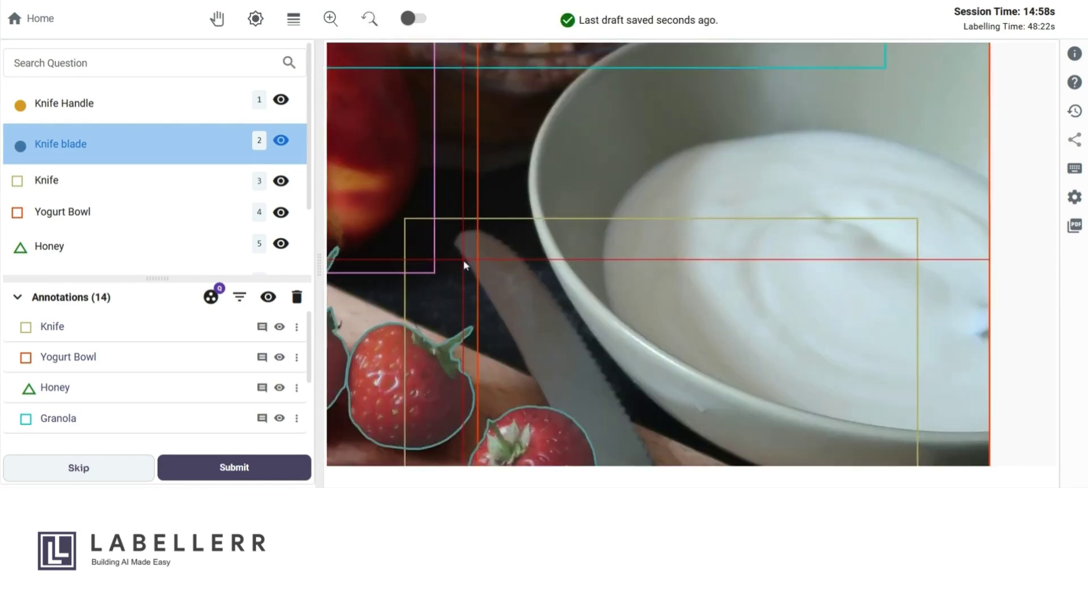
click(461, 223)
scroll(511, 237, down, 7)
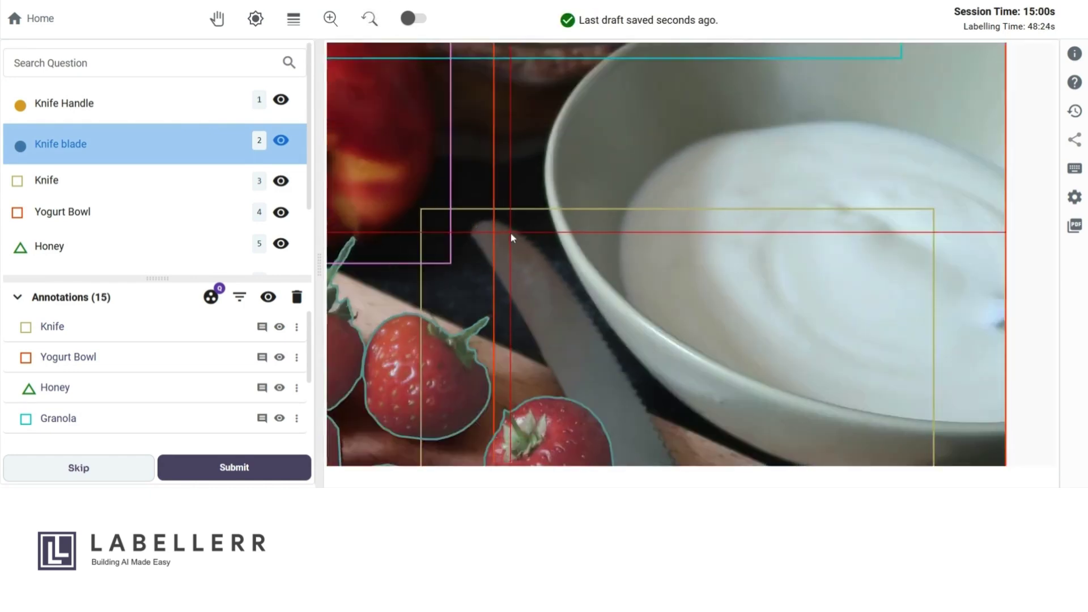
click(370, 25)
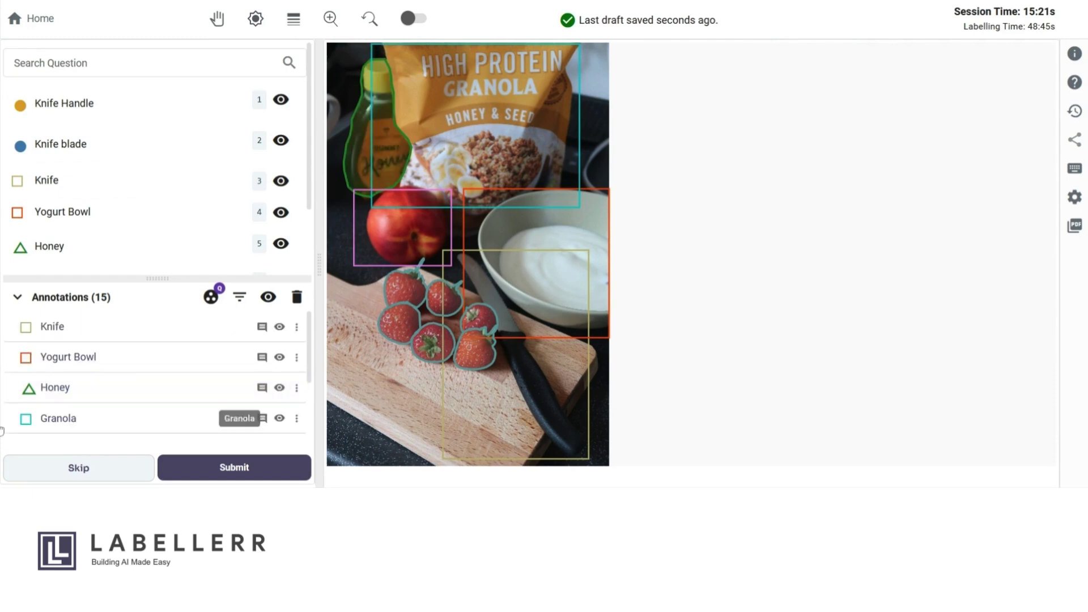
Expand the Knife blade and Knife Handle groups to show their two points each, then collapse Knife Handle.
scroll(151, 367, down, 10)
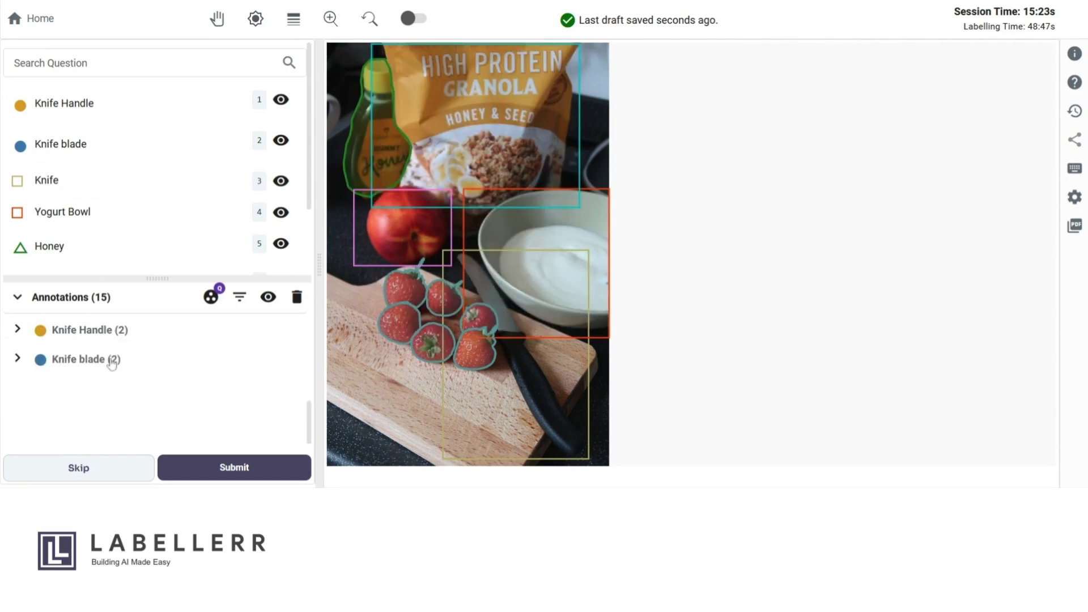
click(112, 361)
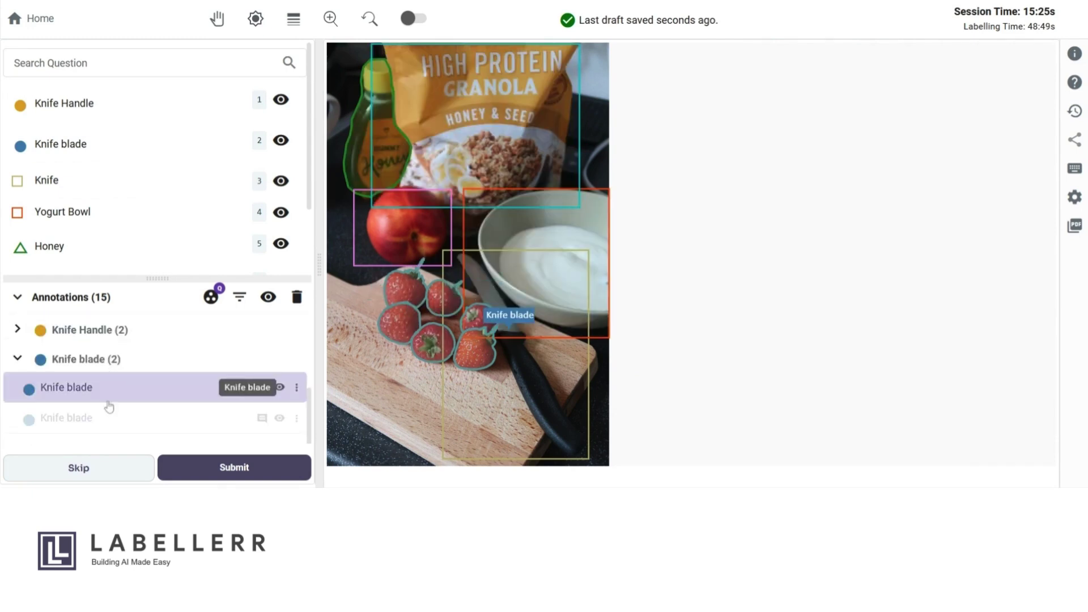
click(114, 331)
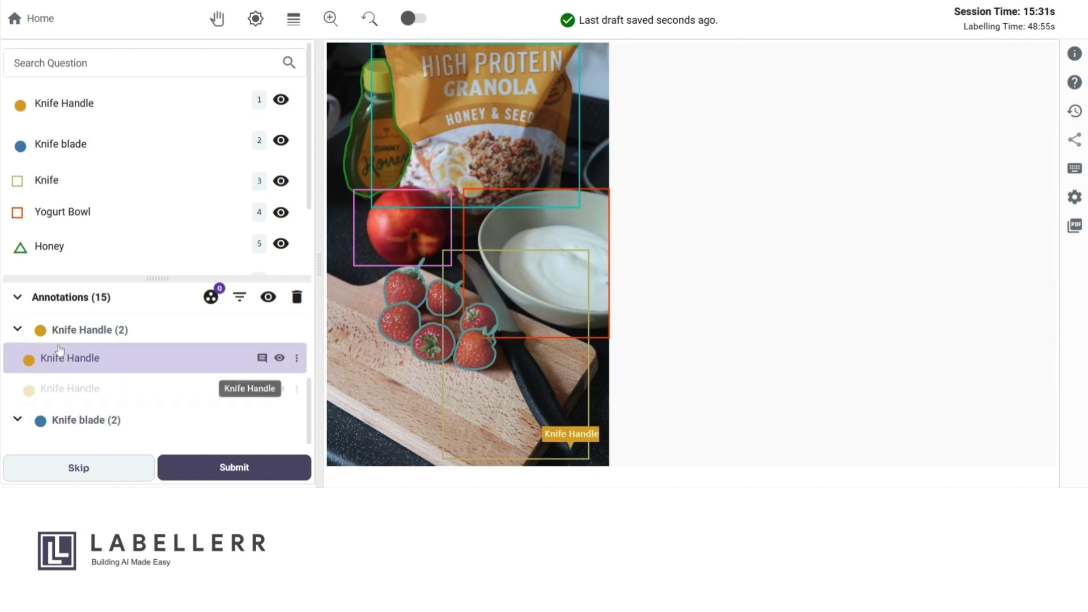
click(29, 331)
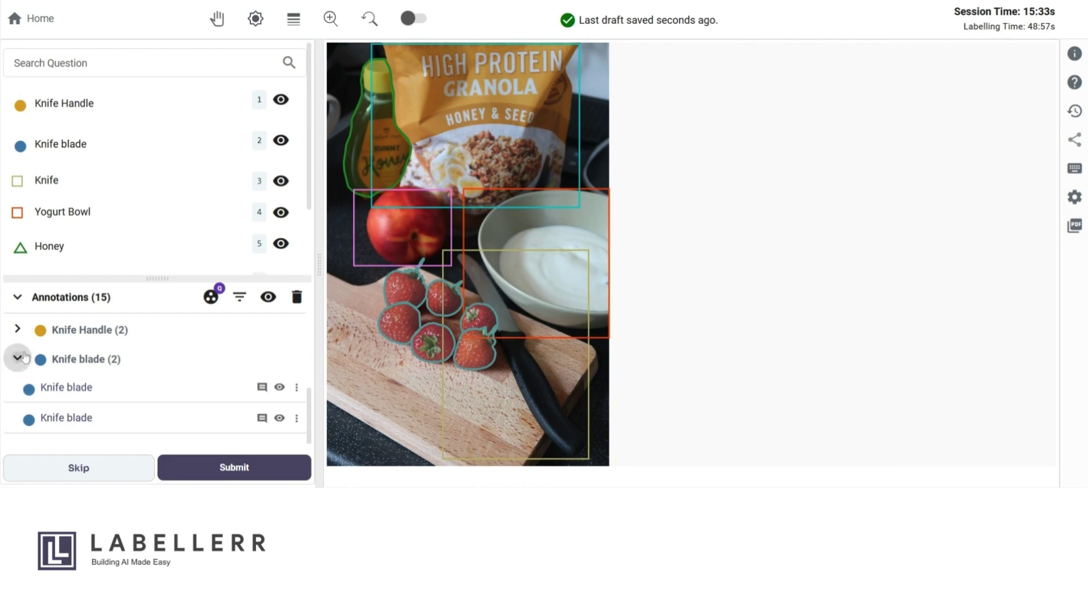
Collapse the Knife blade group and pull the Apple box's left and top edges onto the apple.
click(19, 357)
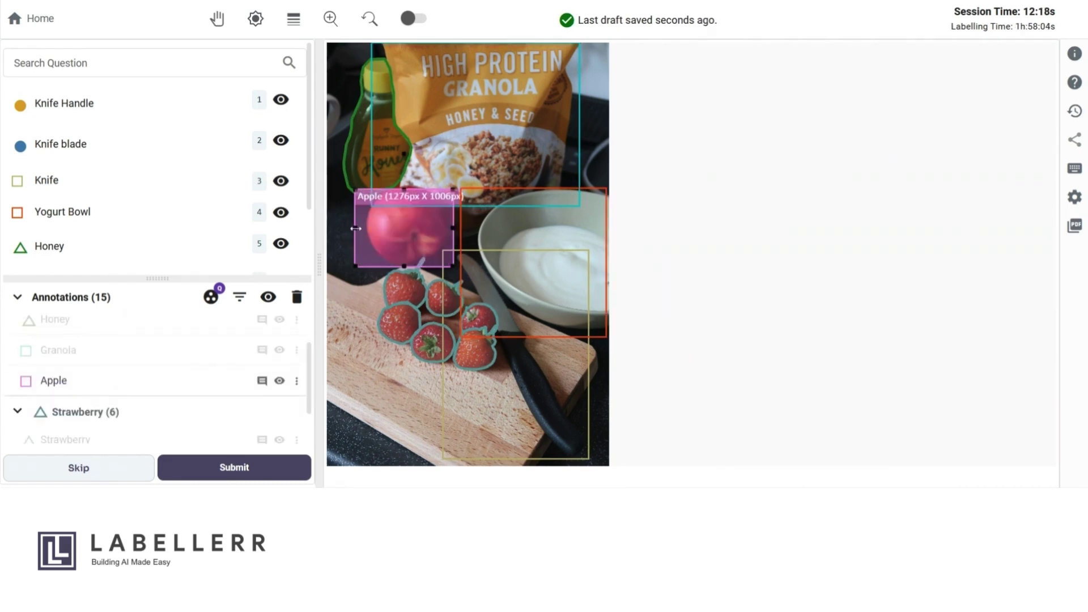
drag(355, 230, 366, 234)
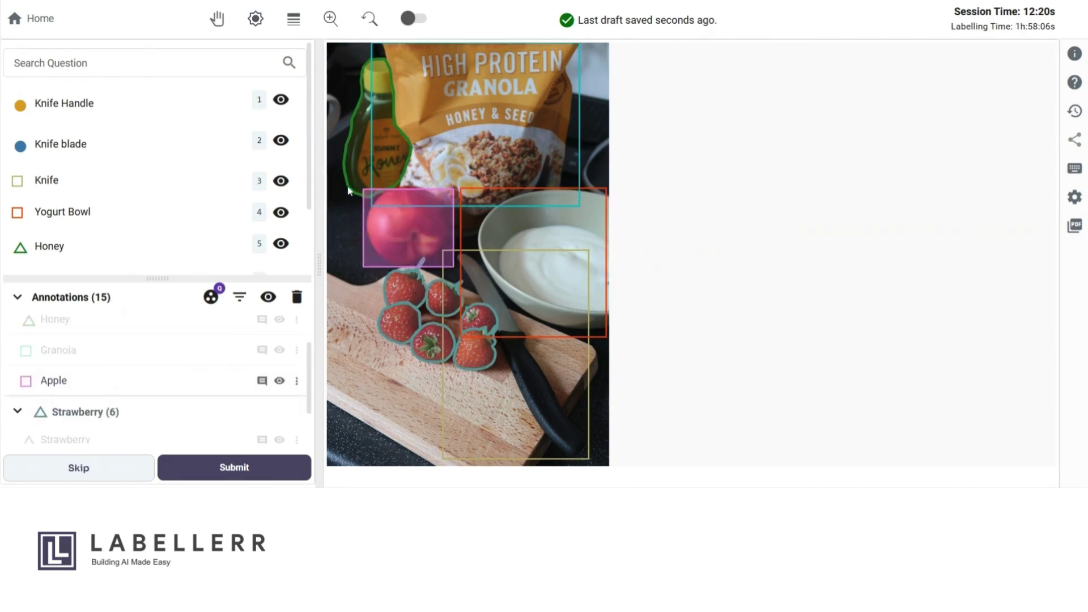
scroll(410, 196, up, 2)
drag(417, 185, 410, 178)
scroll(450, 226, down, 2)
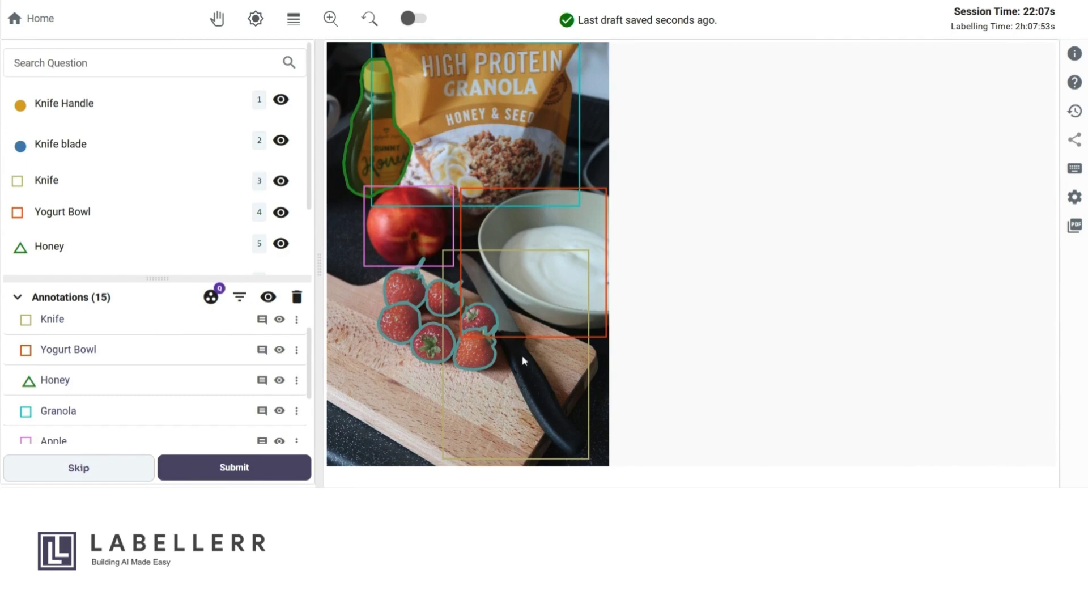
scroll(439, 344, up, 10)
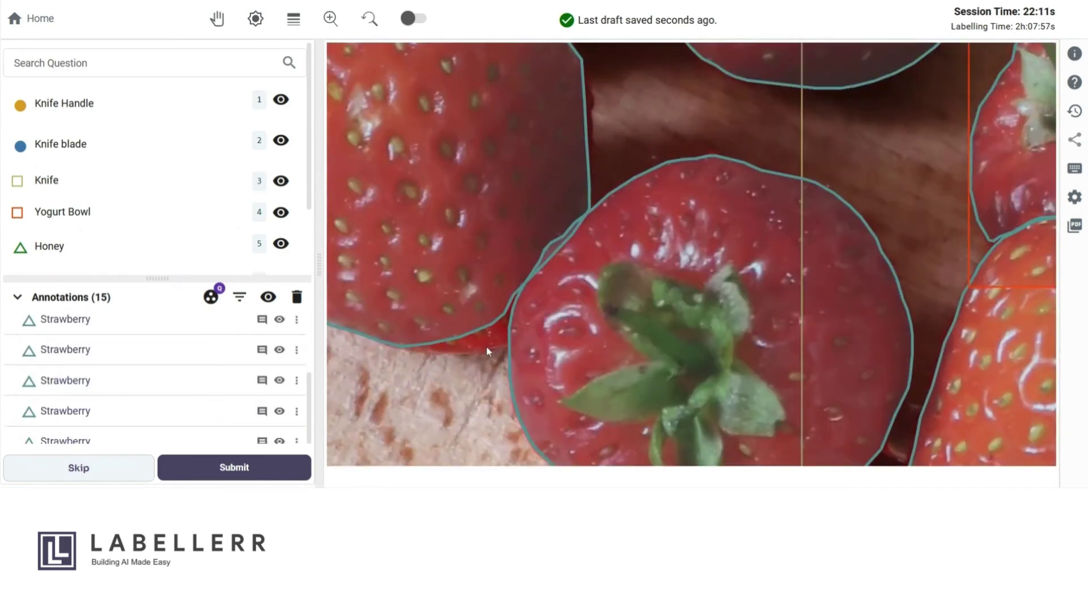
Select the strawberry polygon and add two vertices to its outline.
click(450, 298)
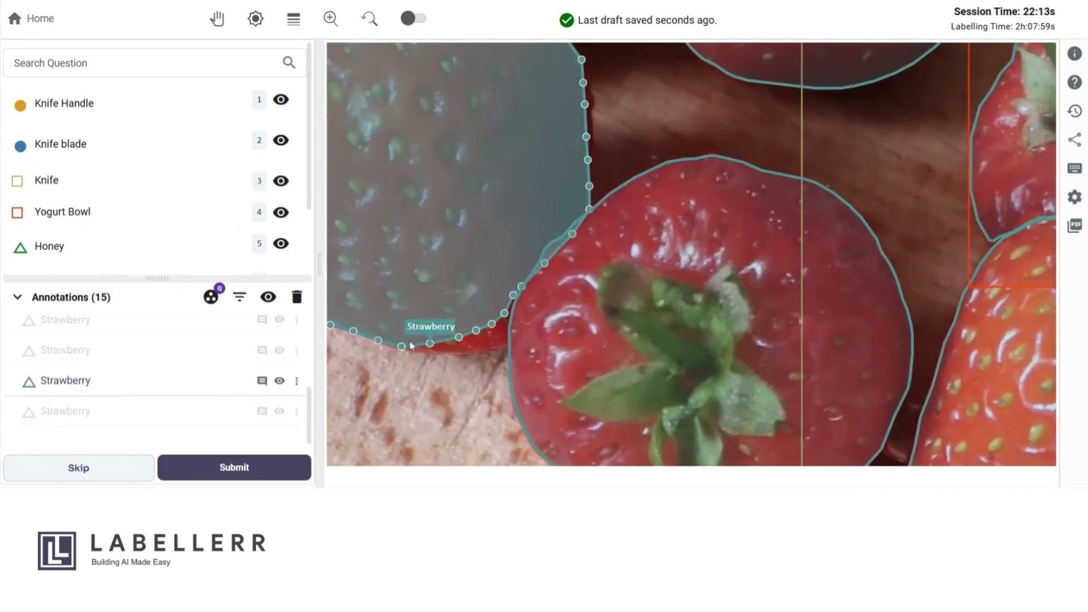
click(498, 319)
scroll(391, 352, up, 4)
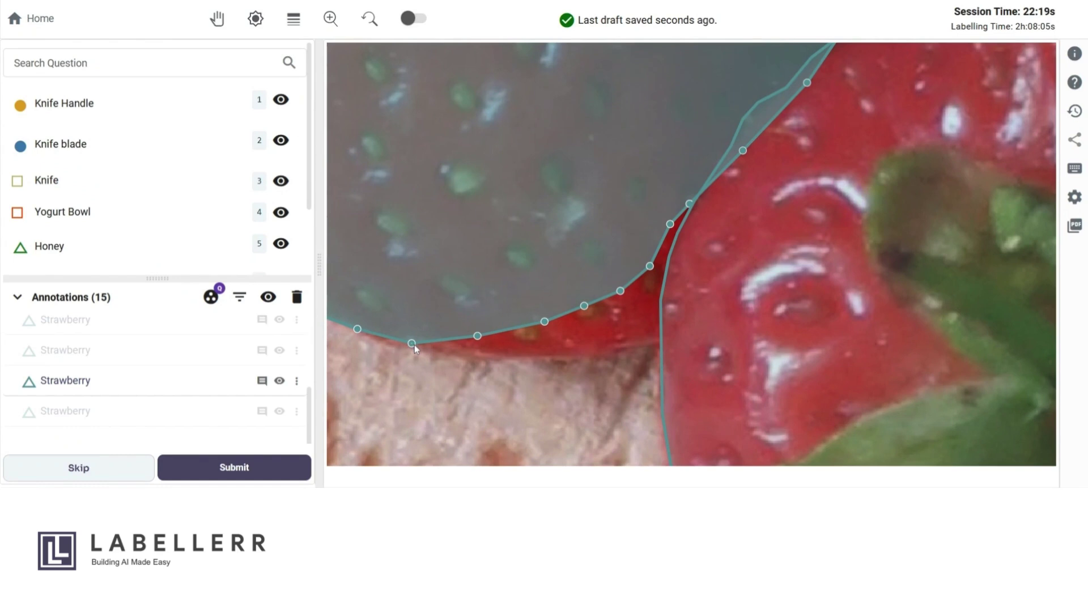
click(443, 342)
click(460, 357)
Redraw the strawberry's bottom edge up along the neighbouring strawberry's boundary.
click(480, 354)
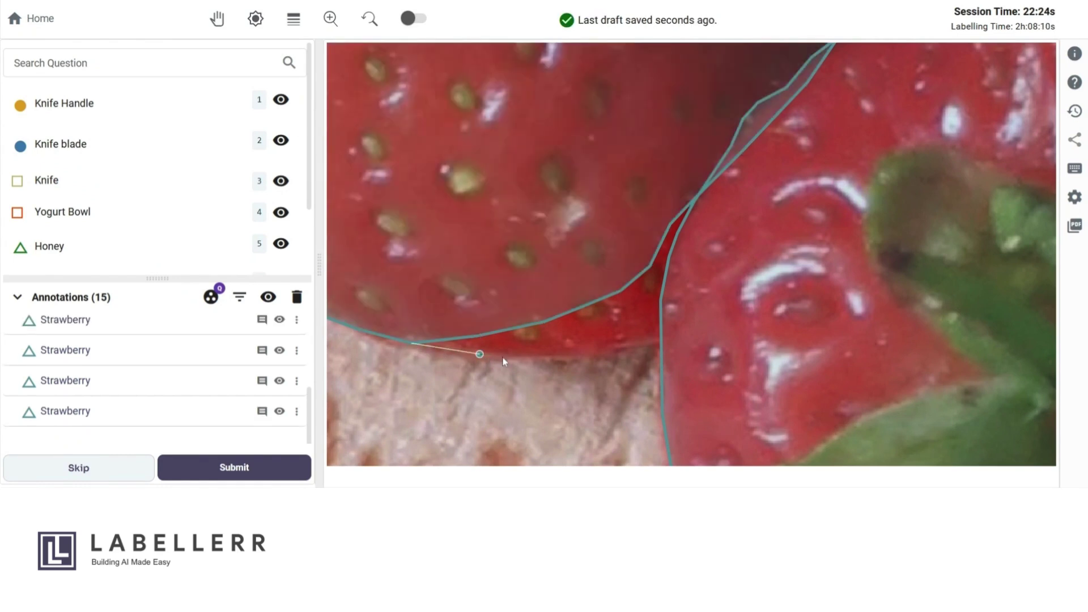
click(578, 355)
click(646, 345)
click(653, 342)
click(654, 317)
click(656, 290)
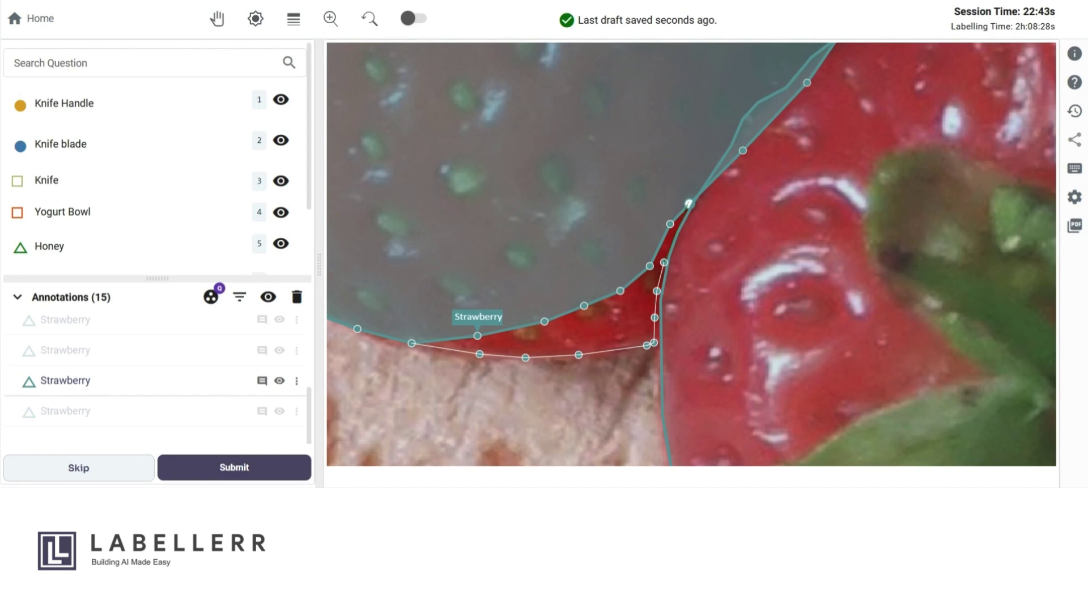
click(689, 205)
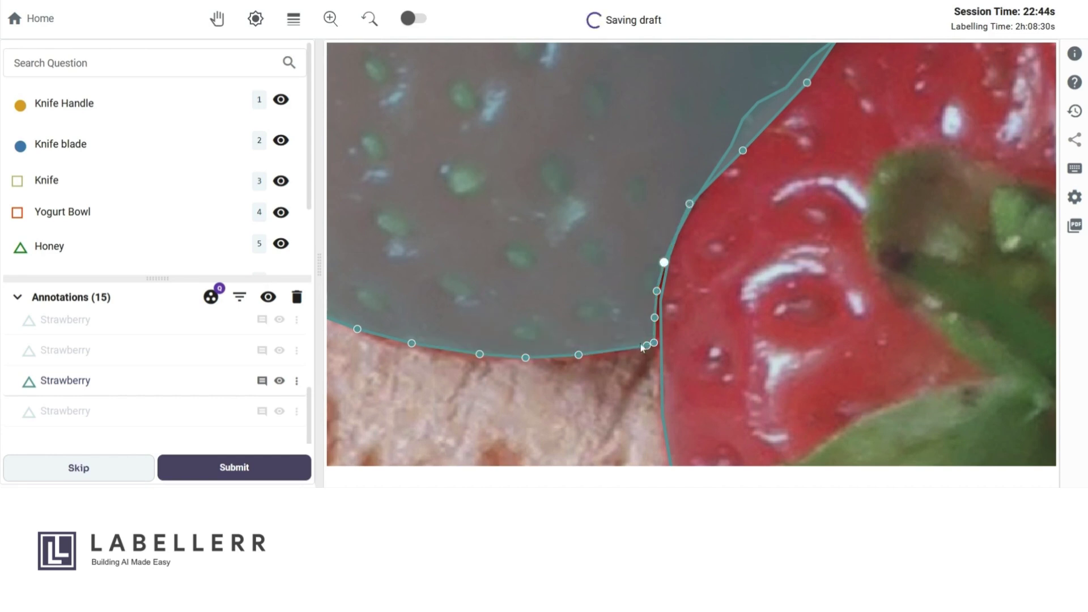
Nudge one strawberry polygon vertex onto the berry boundary.
scroll(648, 346, up, 1)
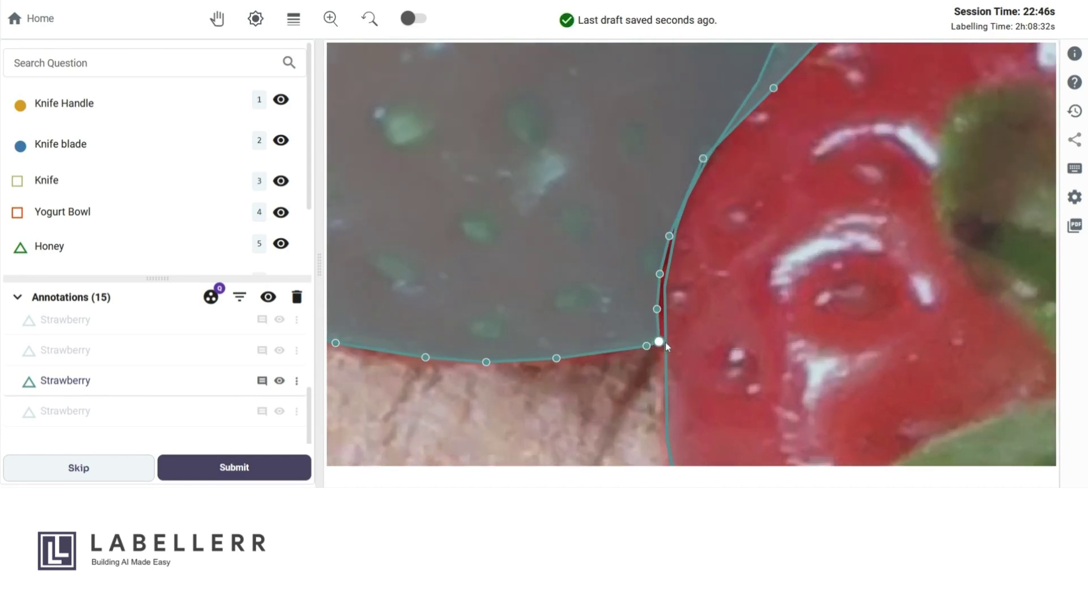
drag(661, 310, 662, 274)
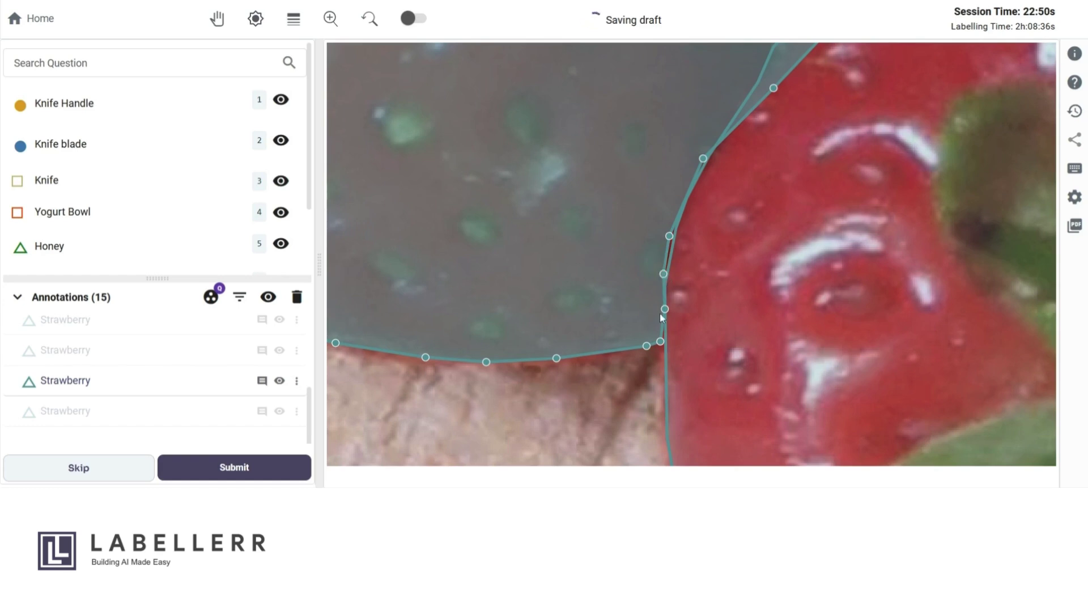
scroll(660, 343, down, 5)
scroll(645, 335, down, 3)
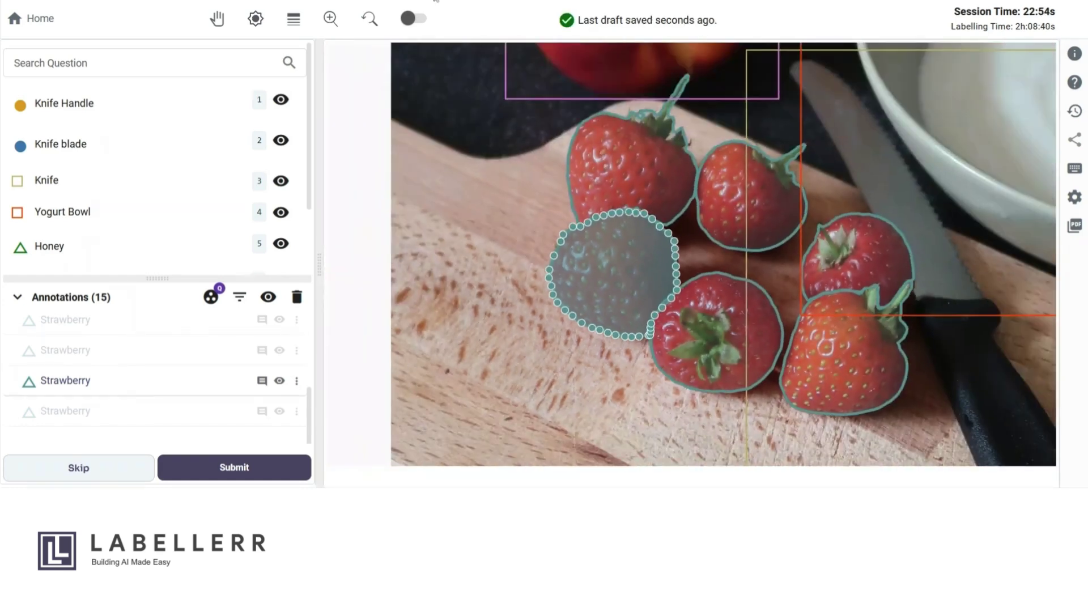
Open Annotation Settings and add a new attribute to the Apple label.
click(369, 19)
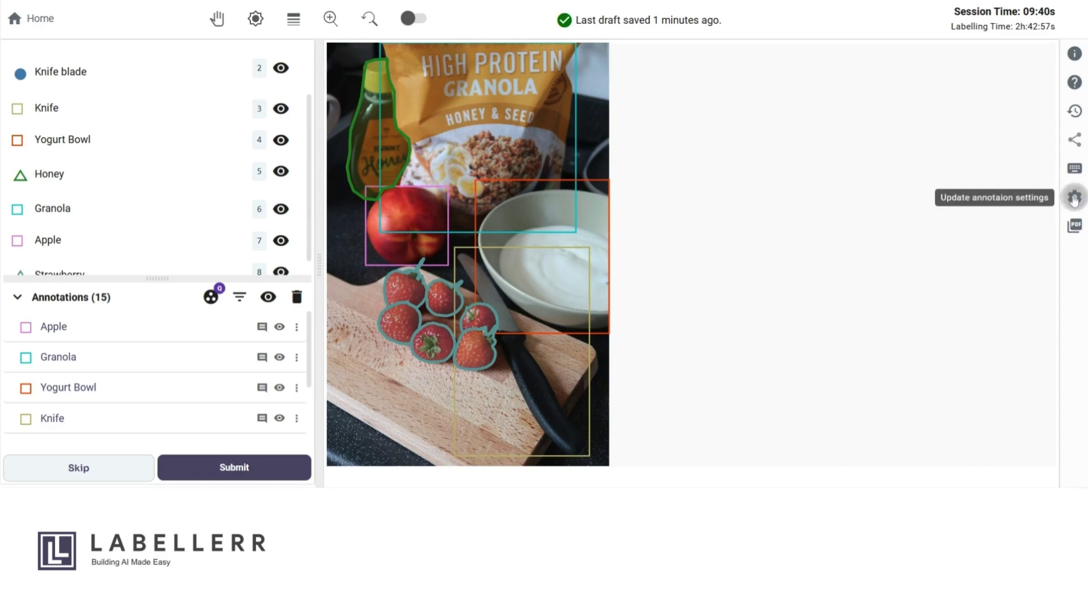
click(1075, 196)
scroll(647, 266, down, 2)
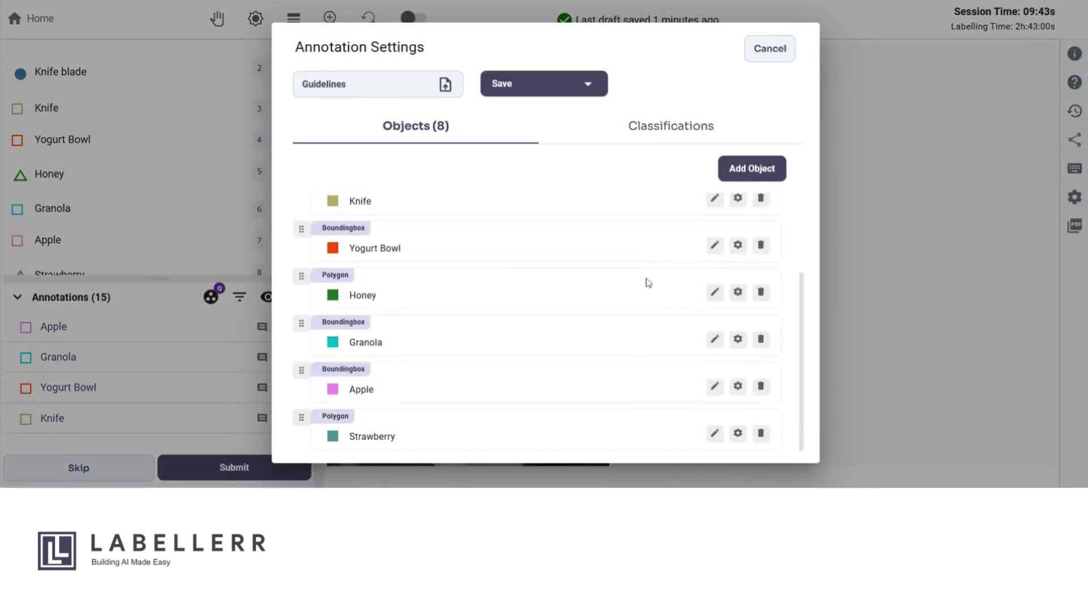
click(715, 387)
click(736, 268)
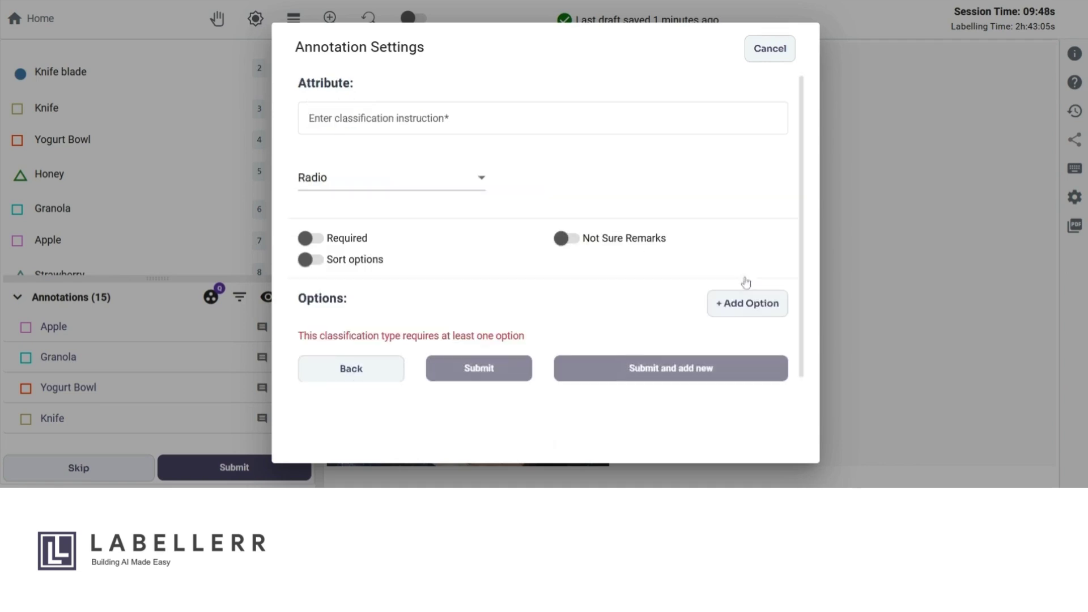
Name the Apple attribute Color, keep it Radio, with options Green and Red.
click(388, 132)
text(Color)
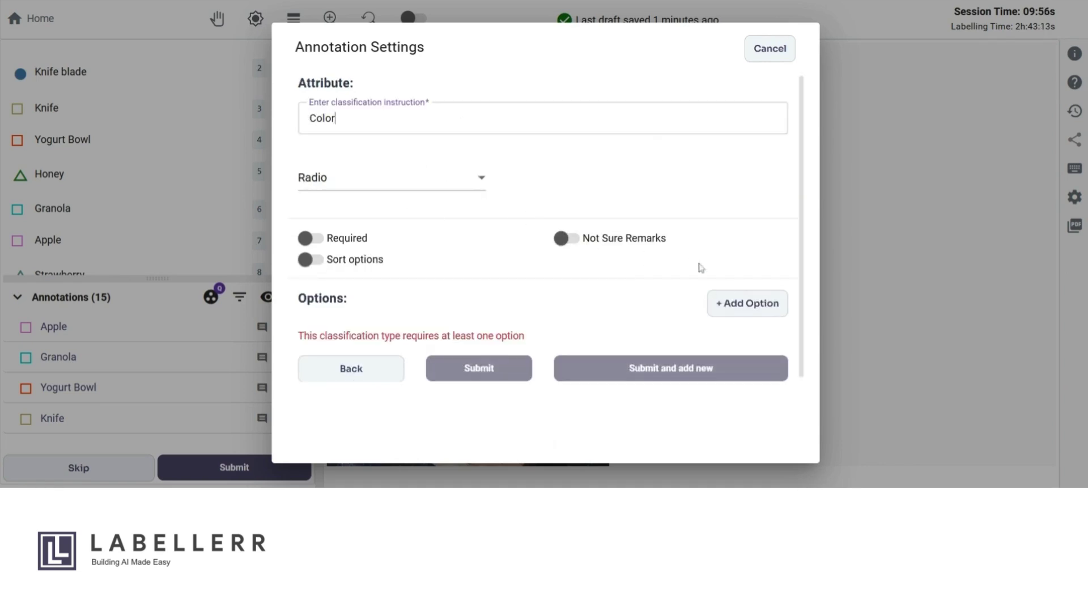
click(419, 179)
scroll(407, 261, down, 1)
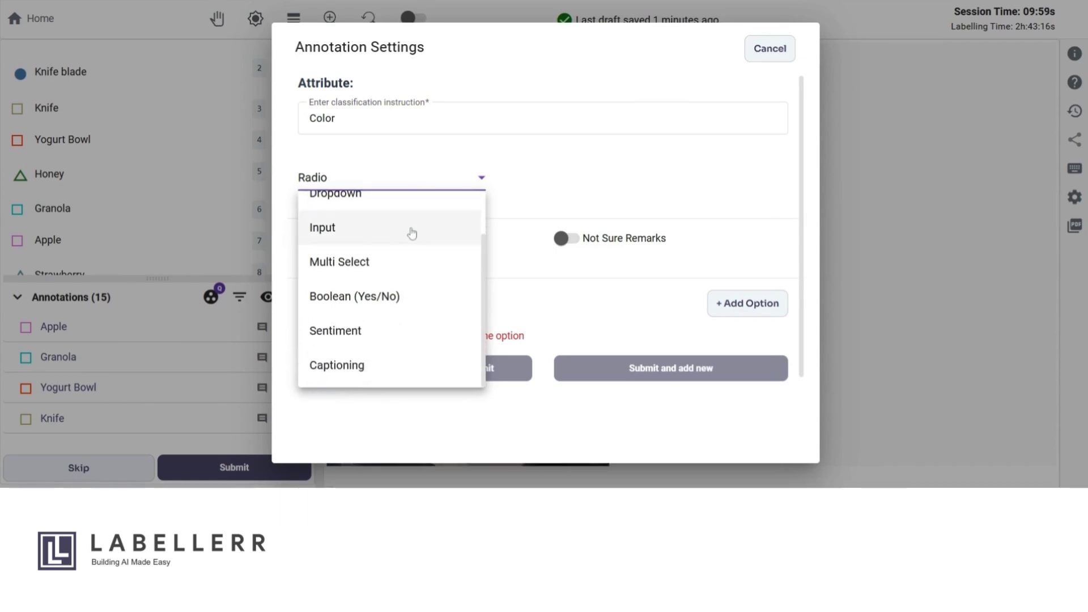
scroll(413, 232, up, 1)
click(364, 219)
click(771, 304)
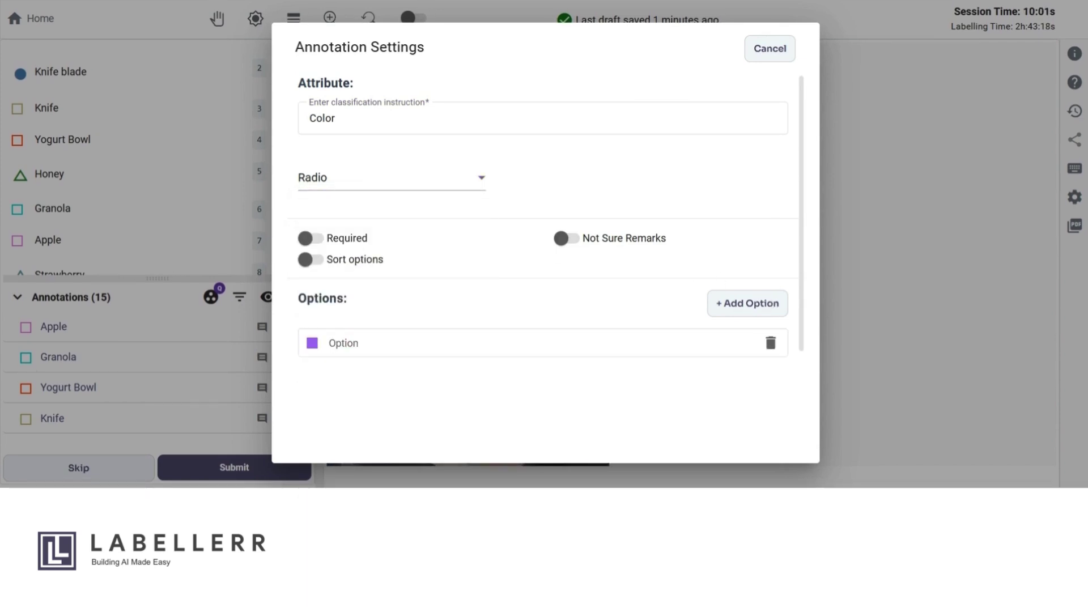
text(Green)
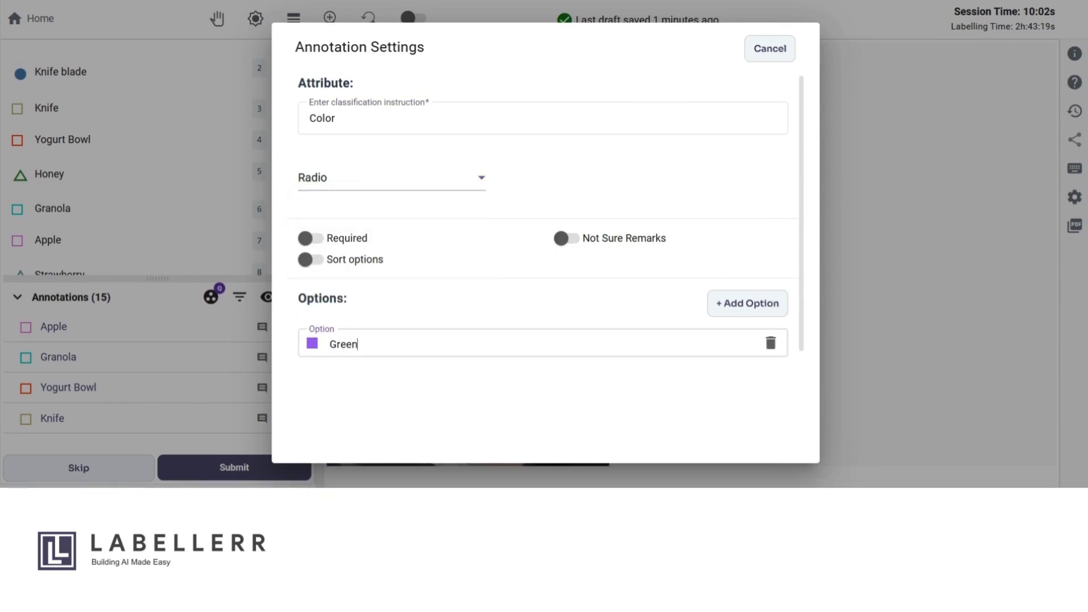
click(756, 310)
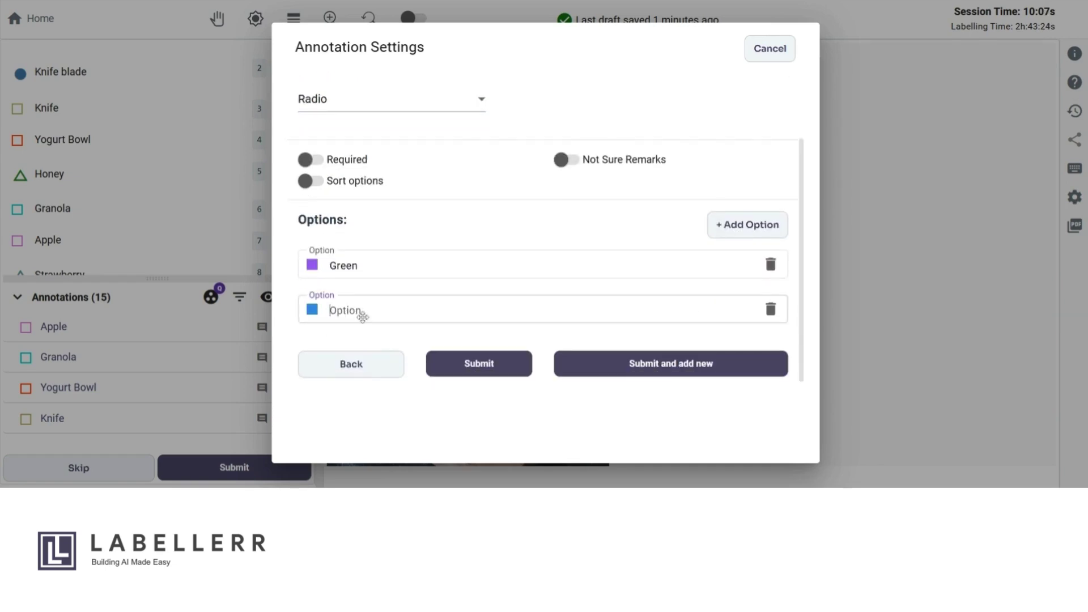
text(Red)
Colour the Red option red and Green option green, then save the Apple label.
click(312, 309)
click(470, 363)
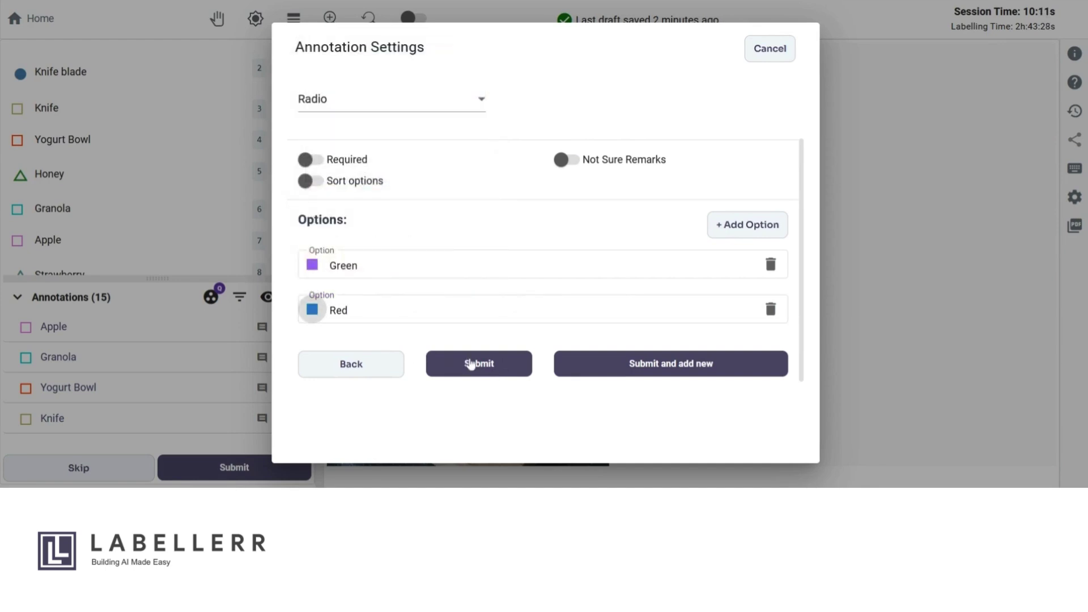
click(312, 310)
click(308, 250)
click(313, 265)
click(381, 211)
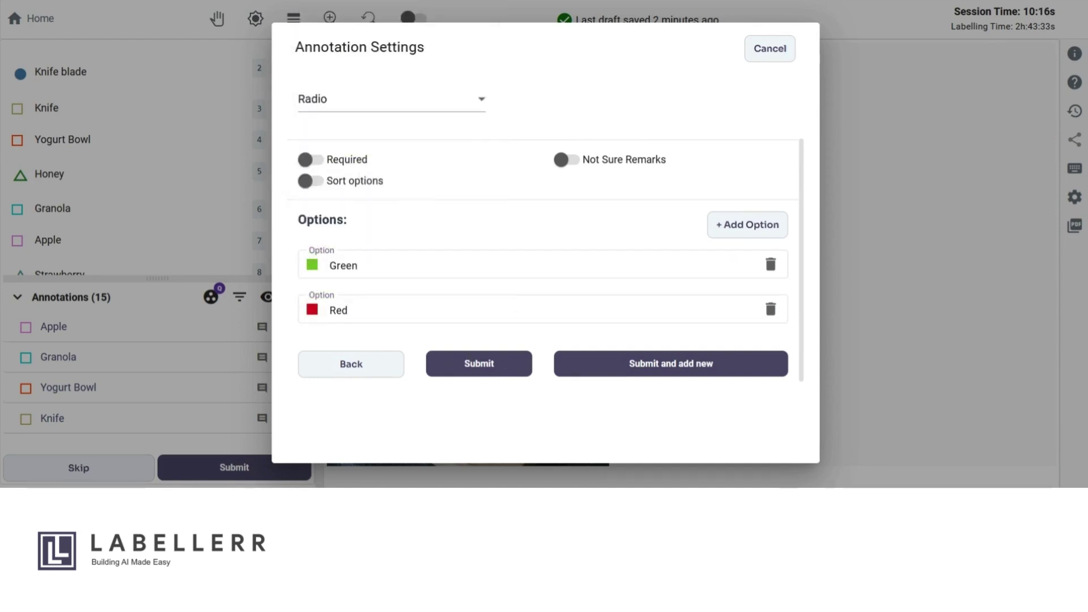
click(487, 364)
click(482, 407)
scroll(477, 332, down, 3)
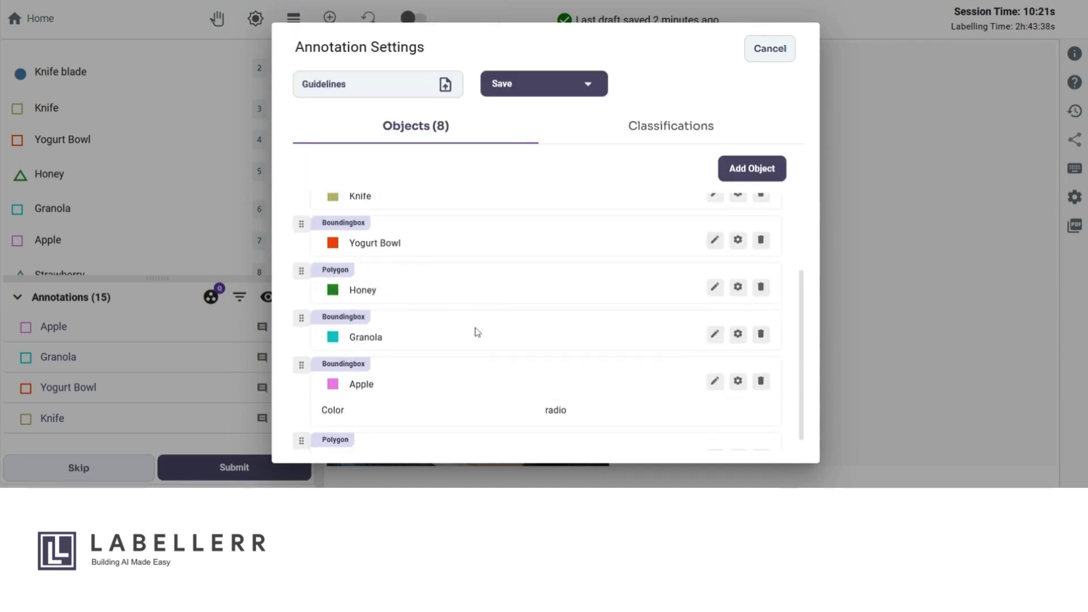
Add a radio attribute named Condition to the Strawberry label.
click(713, 440)
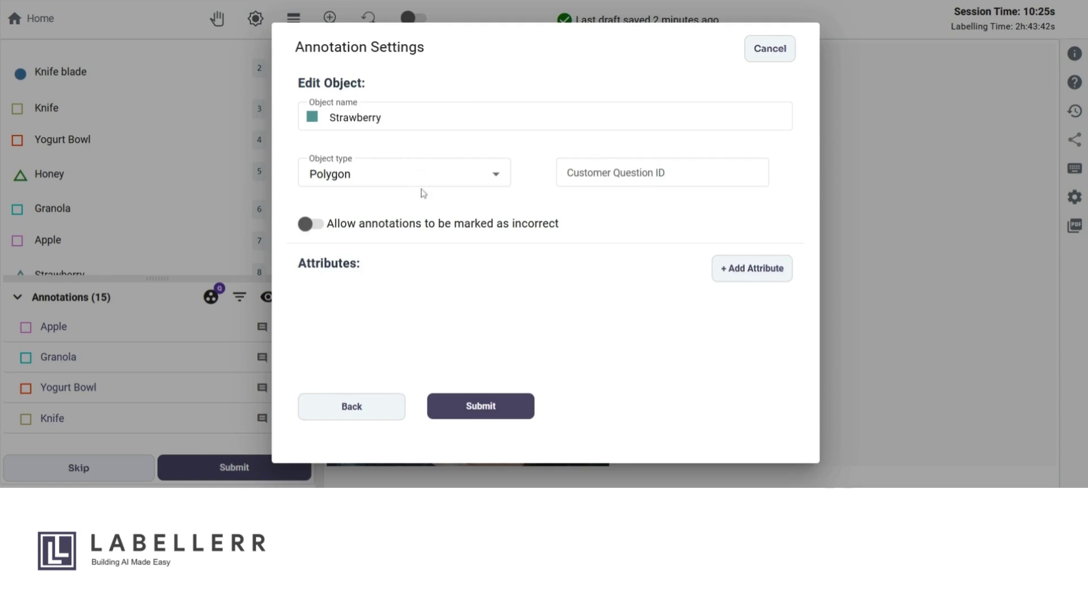
click(749, 269)
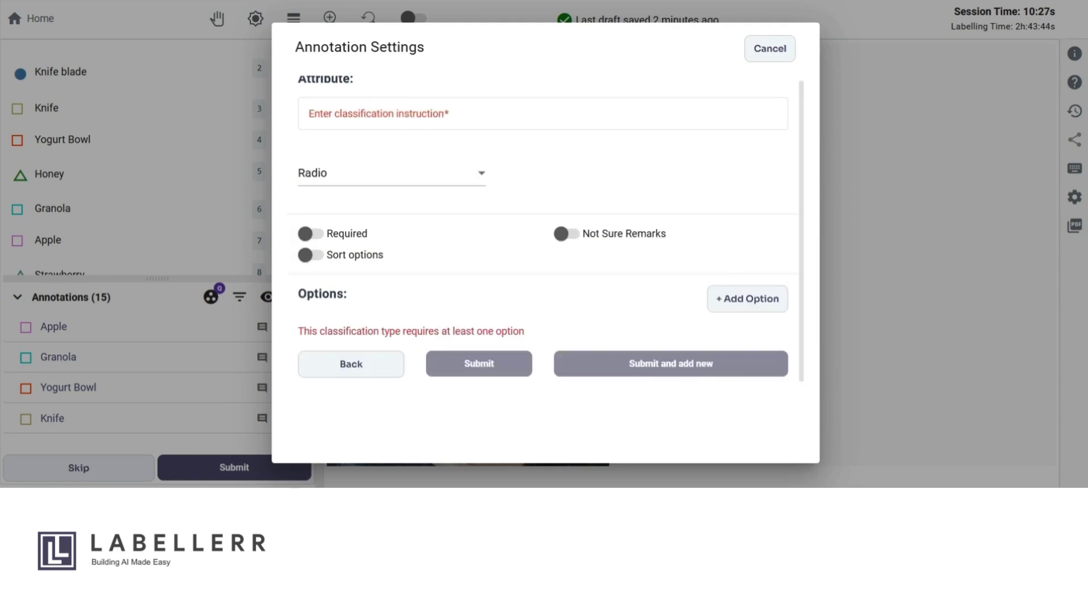
click(397, 114)
text(Condition)
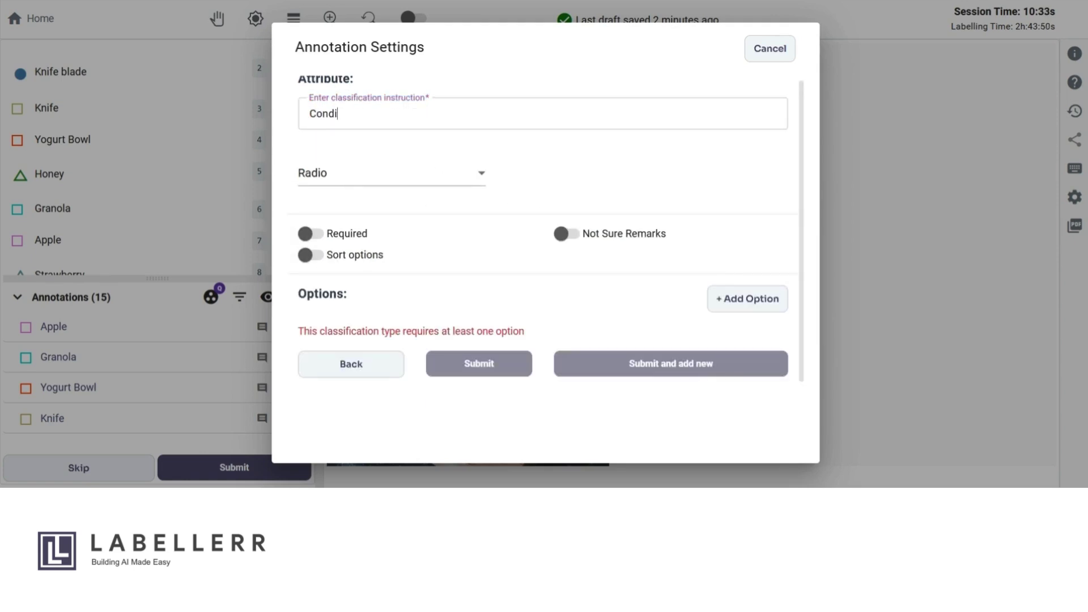
Give Condition the choices Ripe and Unripe, and save the Strawberry label and settings.
click(747, 299)
text(Ripe)
scroll(555, 255, down, 1)
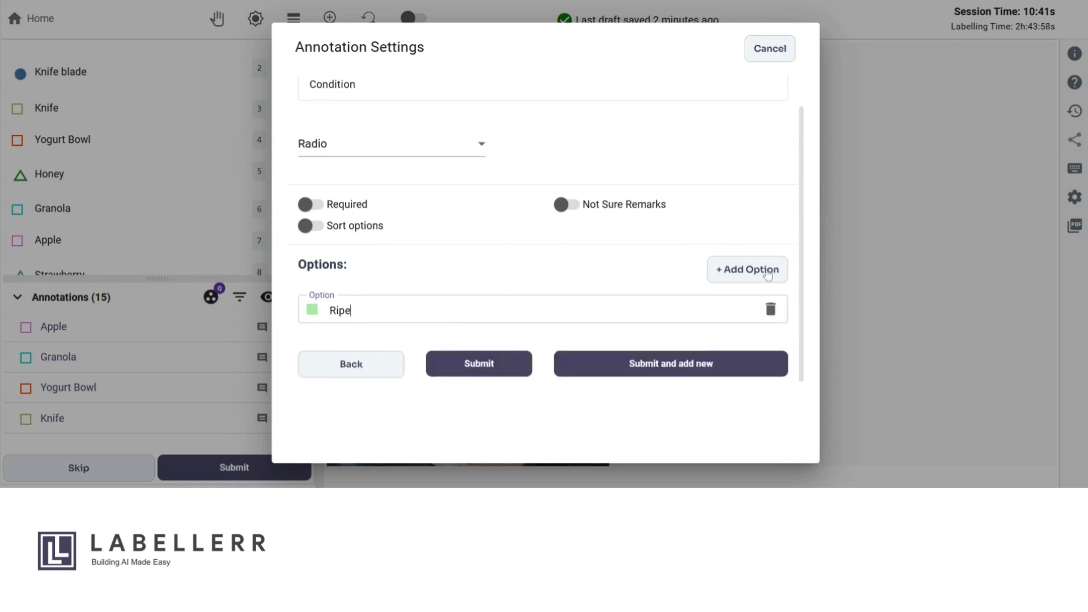
click(748, 270)
text(Unripe)
key(Return)
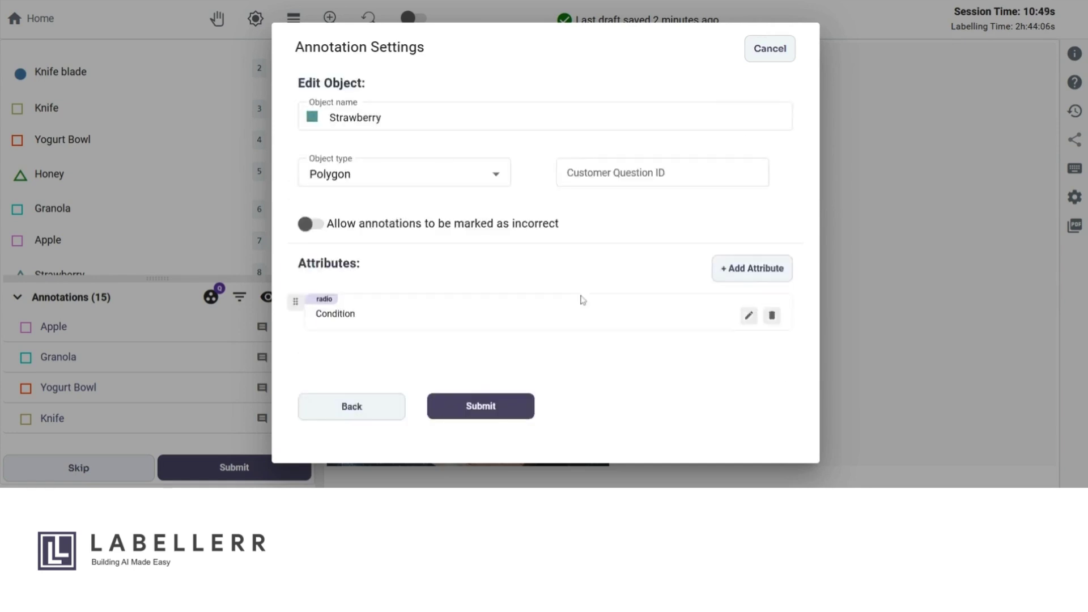
click(481, 405)
click(543, 80)
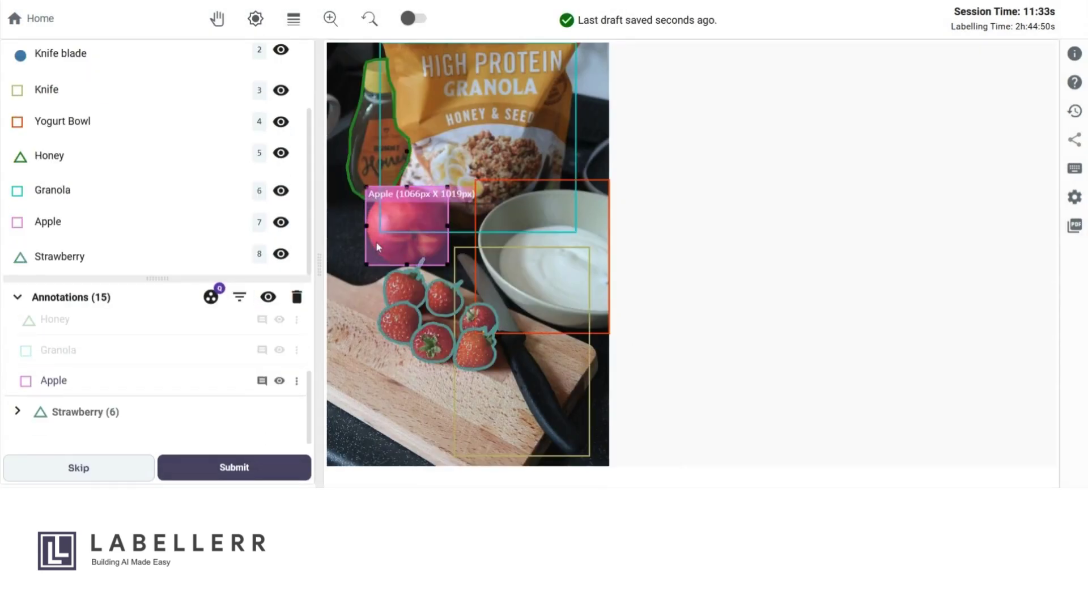
Set the apple annotation's Color attribute to Red and save it.
click(296, 381)
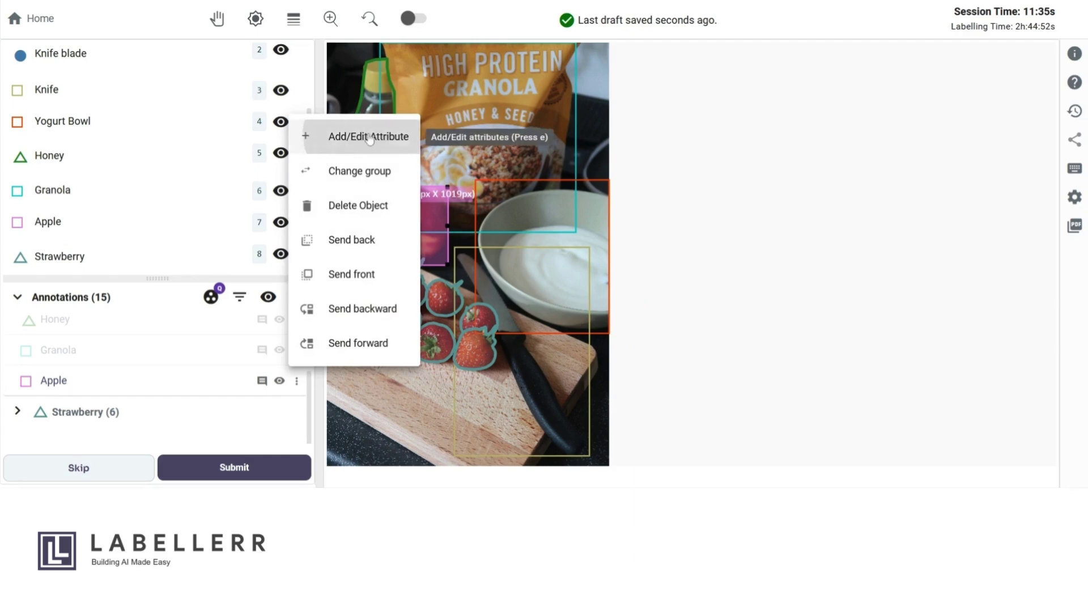
click(368, 136)
click(451, 303)
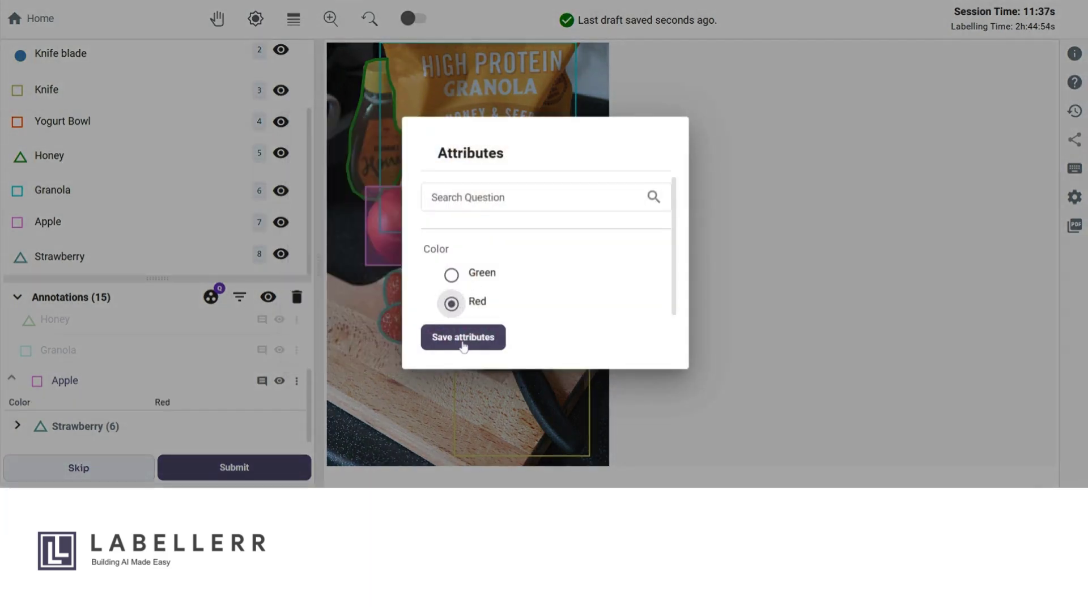
click(463, 337)
Set a strawberry polygon's Condition to Ripe, save it, and clear the selection.
click(445, 357)
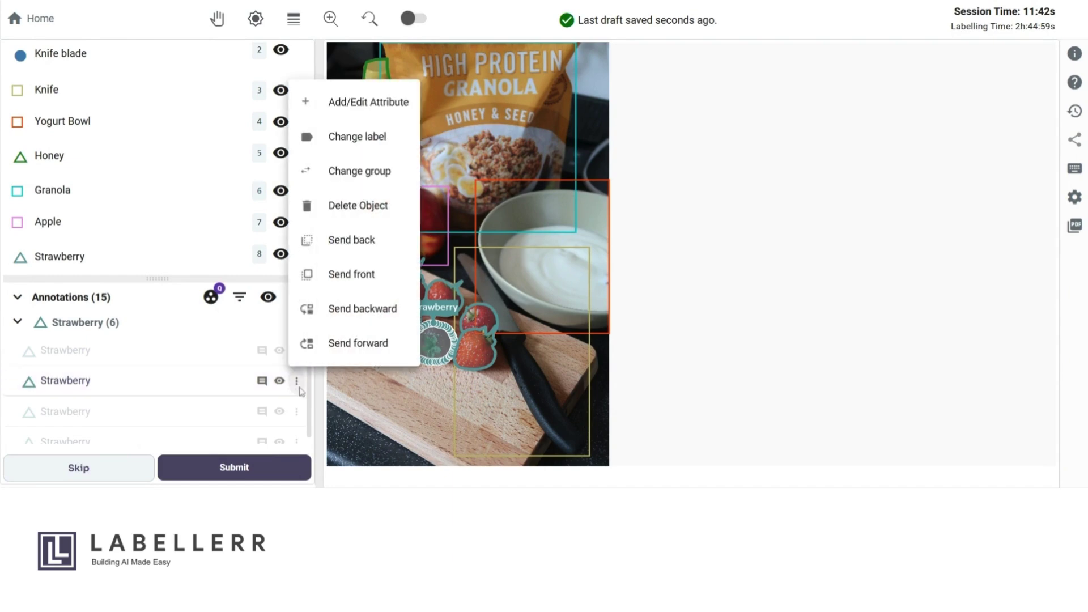
click(353, 107)
click(451, 273)
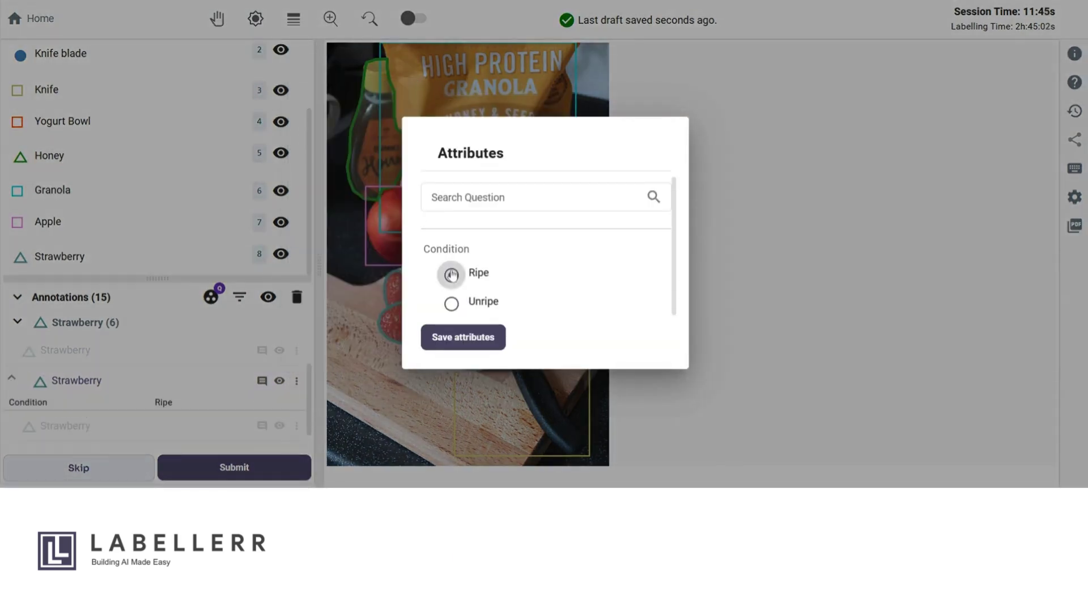
click(468, 337)
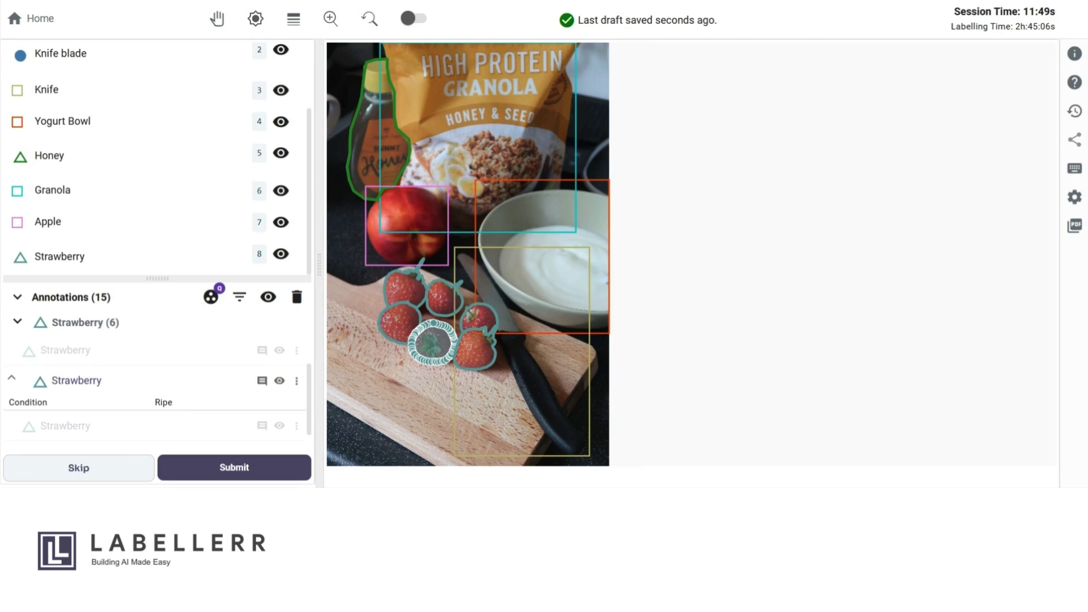
click(810, 266)
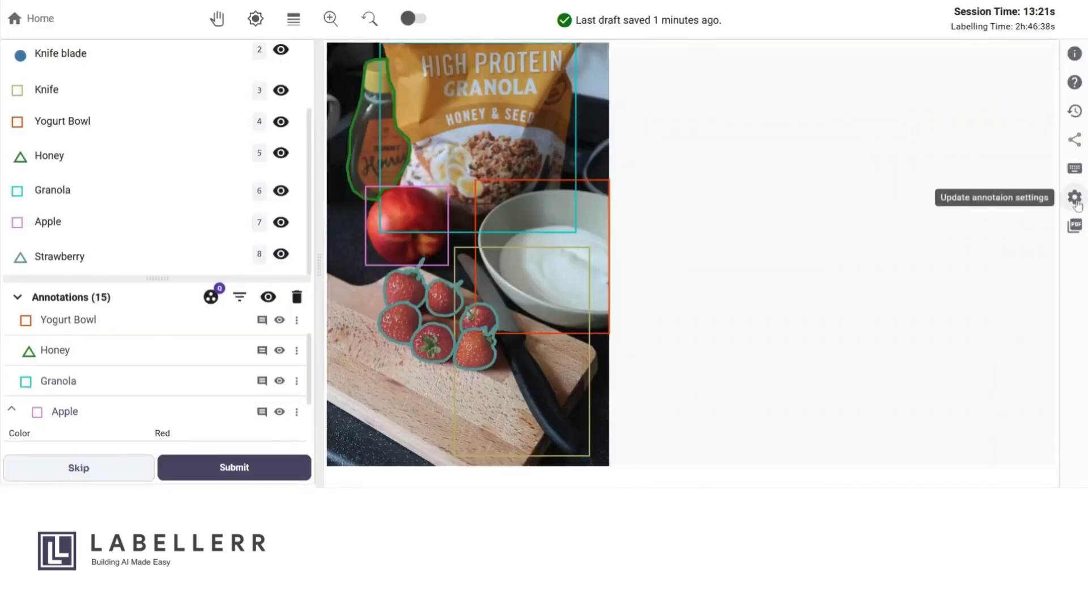
Start a new radio classification named 'Kitchen scene' in the Classifications tab.
click(1074, 197)
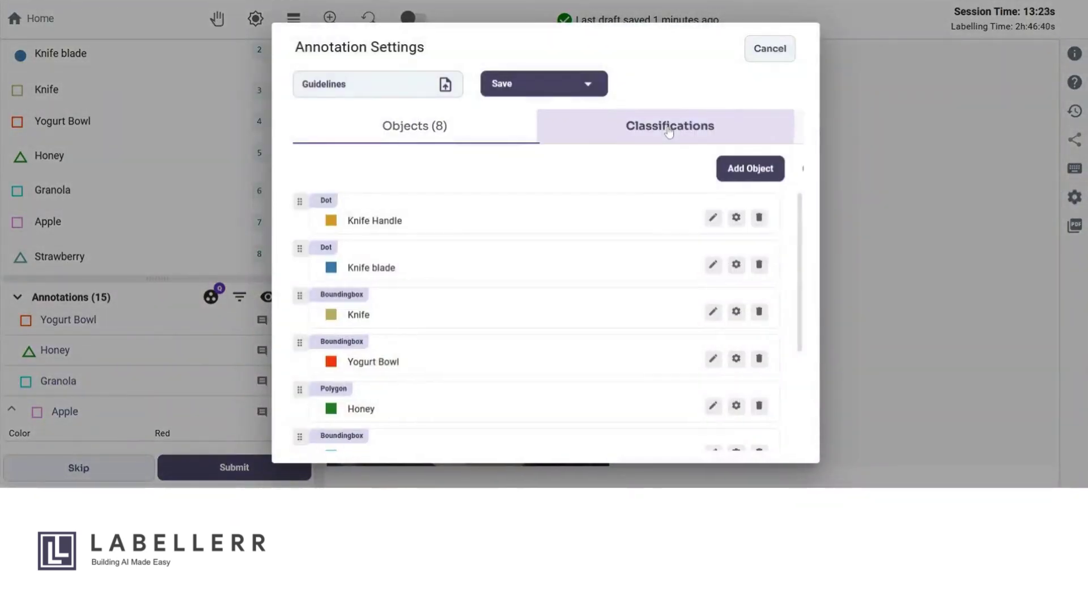
click(668, 128)
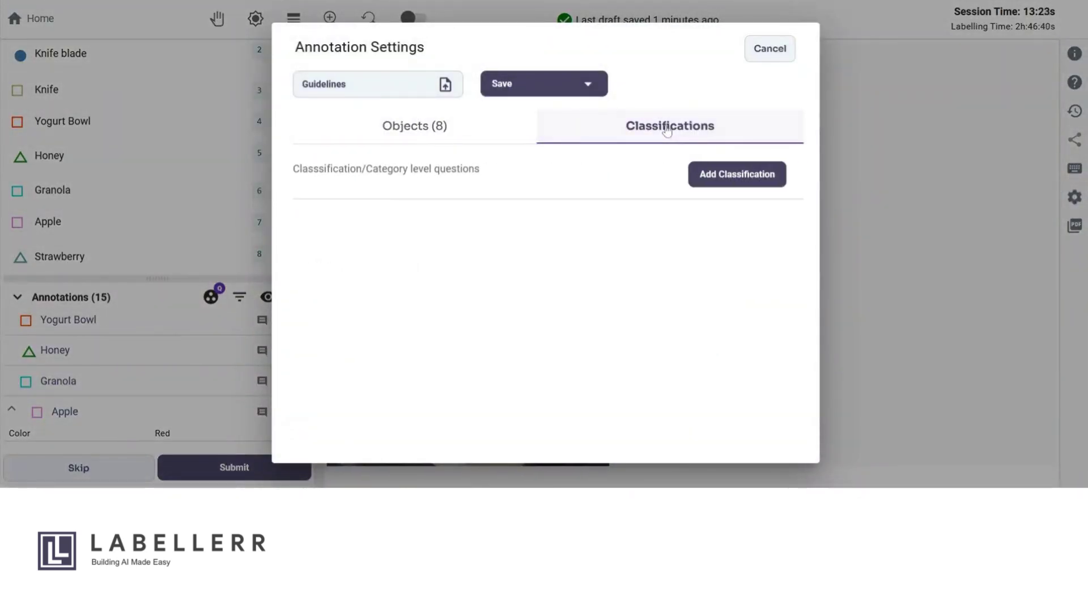
click(701, 171)
click(470, 112)
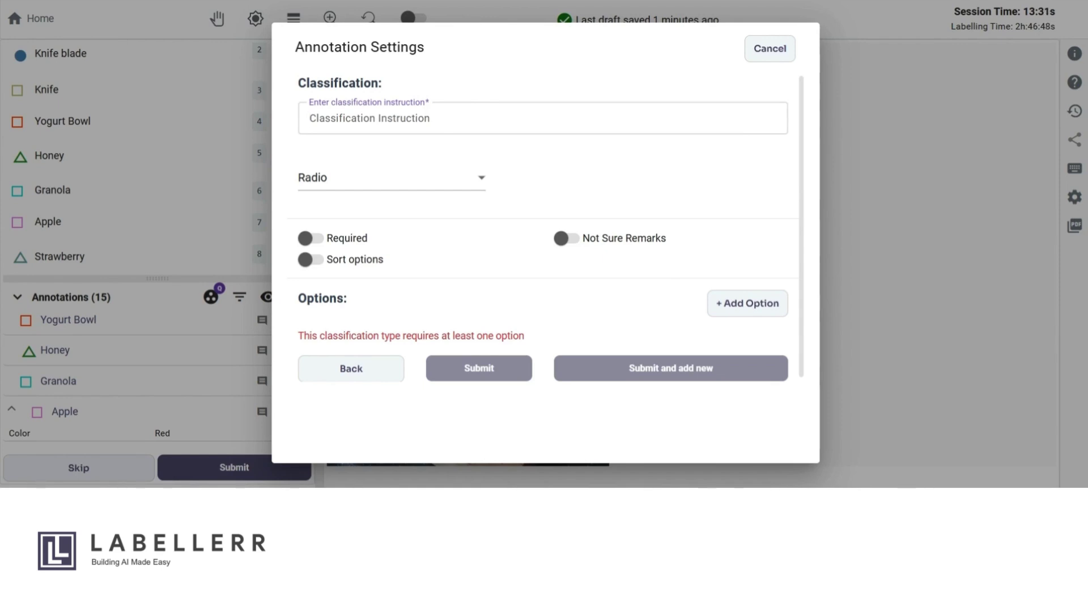
text(Kitchen scene)
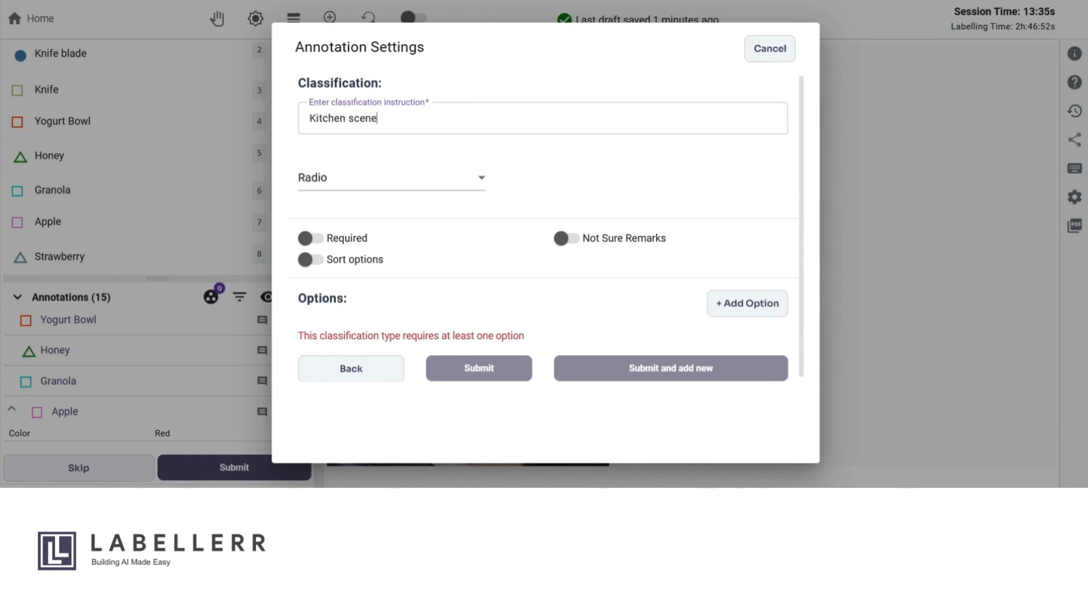
Add options Breakfast, Lunch and Dinner, submit the classification, and save the labels.
click(715, 304)
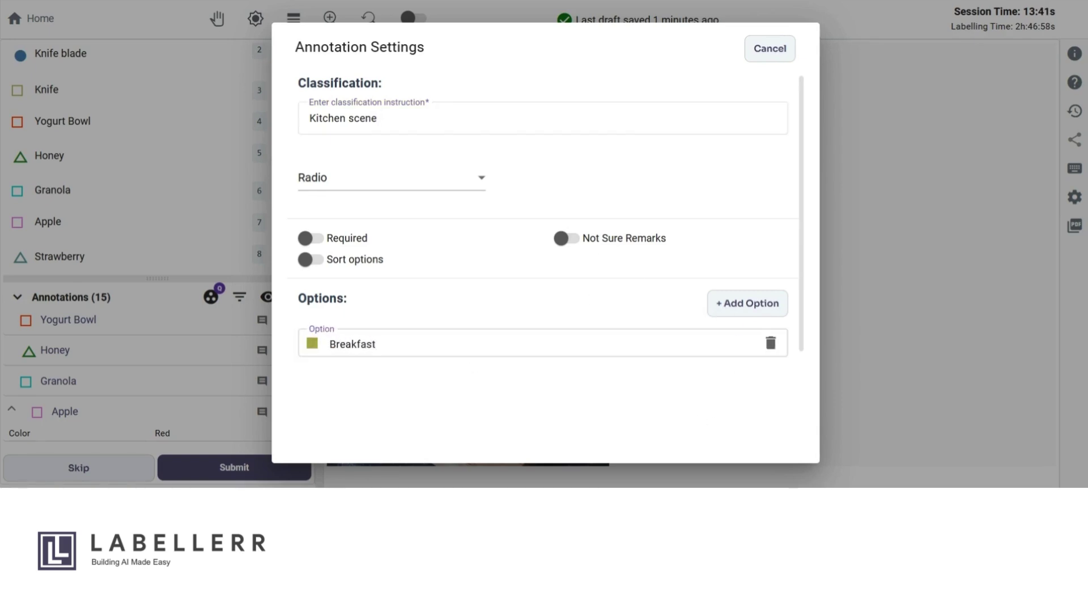
click(742, 303)
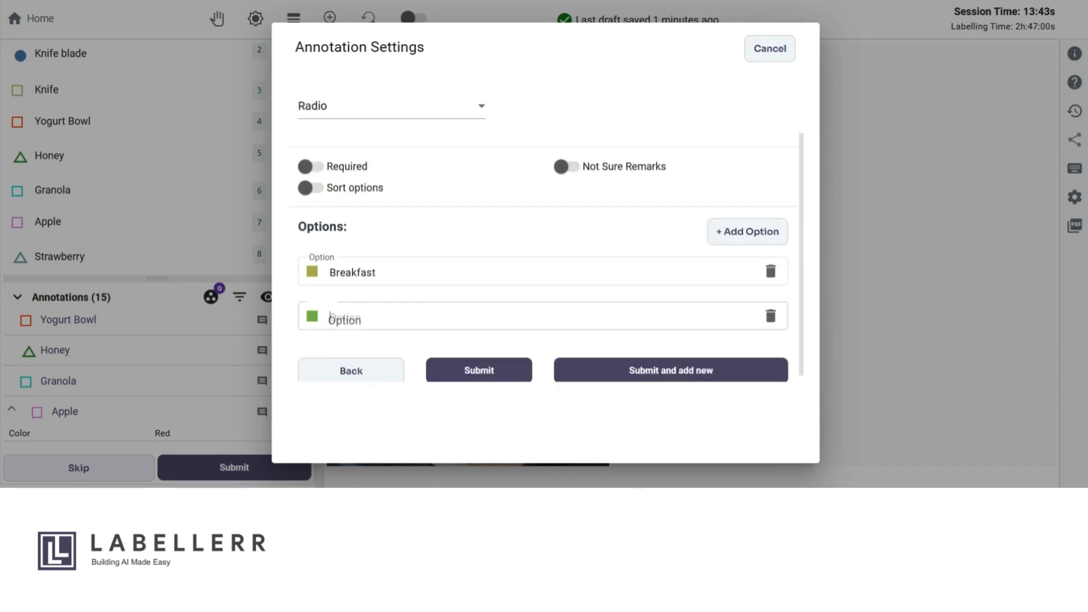
click(474, 368)
text(Dinner)
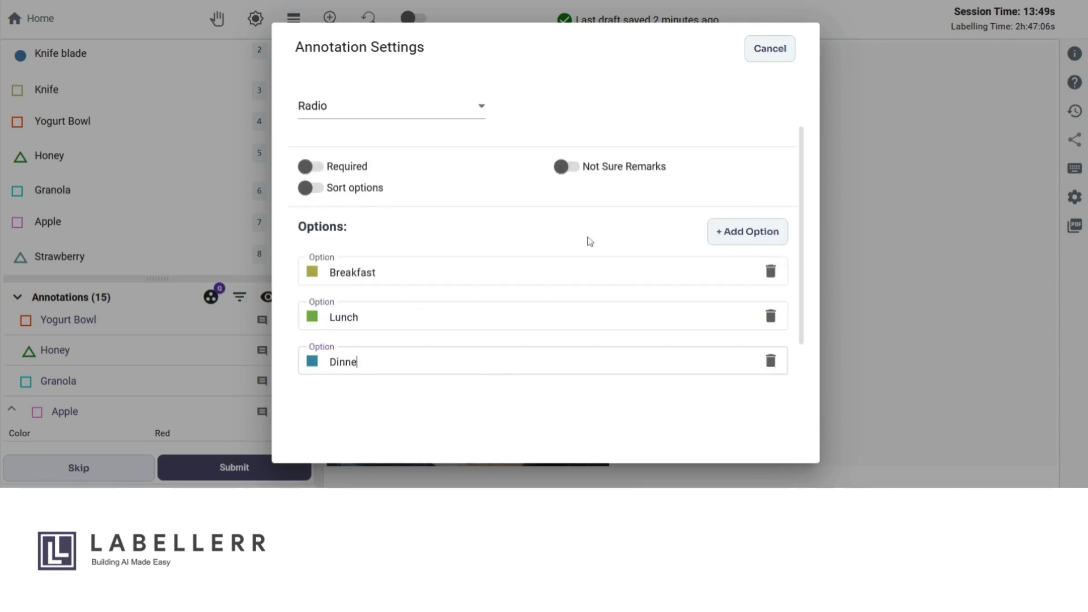
scroll(526, 340, down, 2)
click(526, 362)
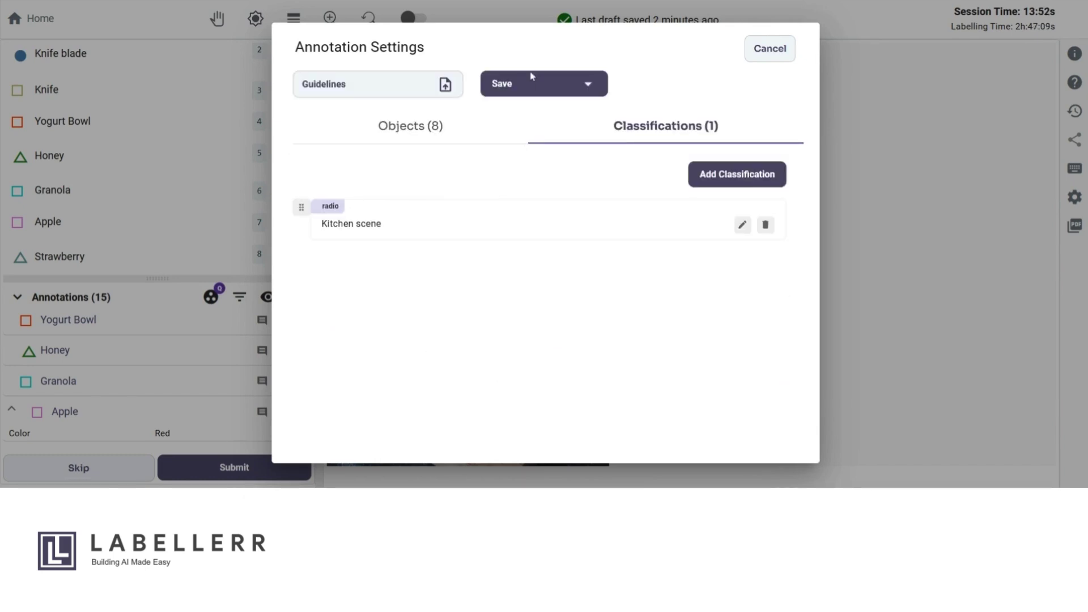
click(531, 76)
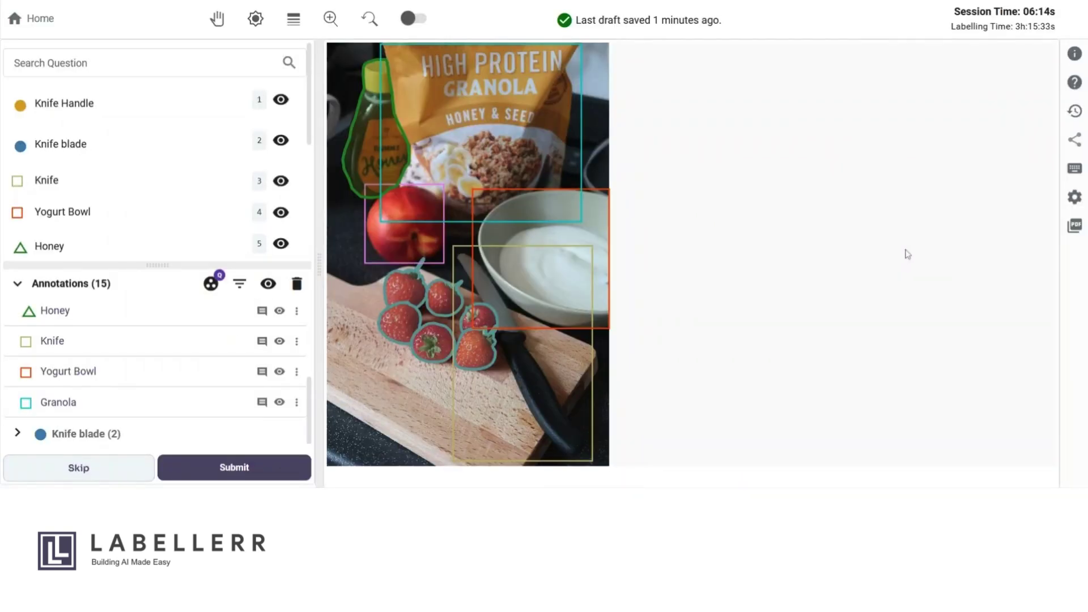
Add a Calyx object class with the Polygon shape type.
click(1074, 196)
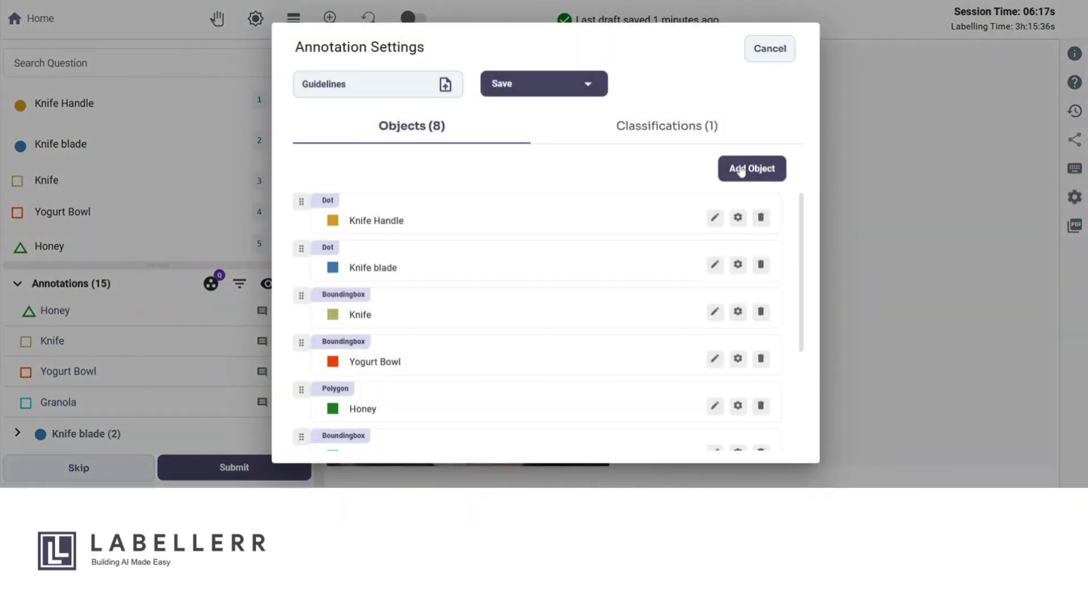
click(740, 171)
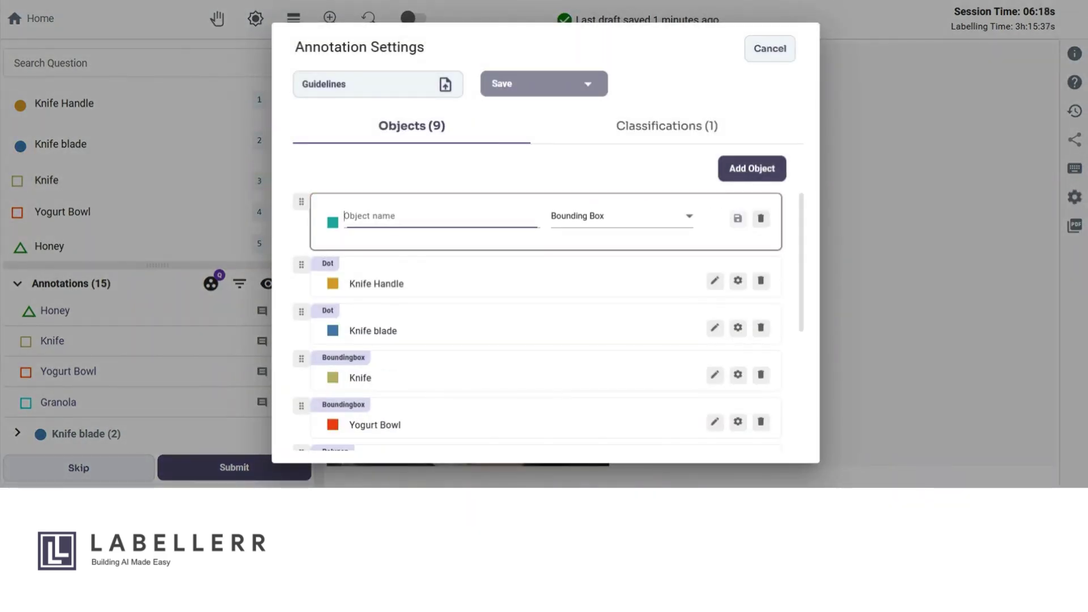
text(Calyx)
click(623, 216)
click(583, 351)
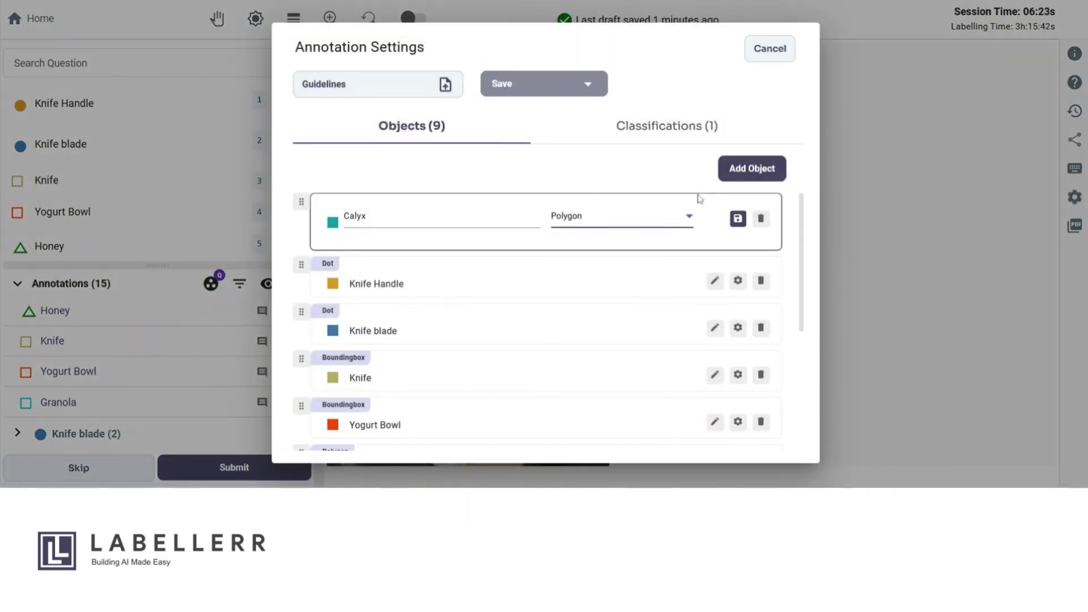
click(738, 218)
Add a Berry polygon class and save both into the current project guidelines.
click(751, 168)
text(B)
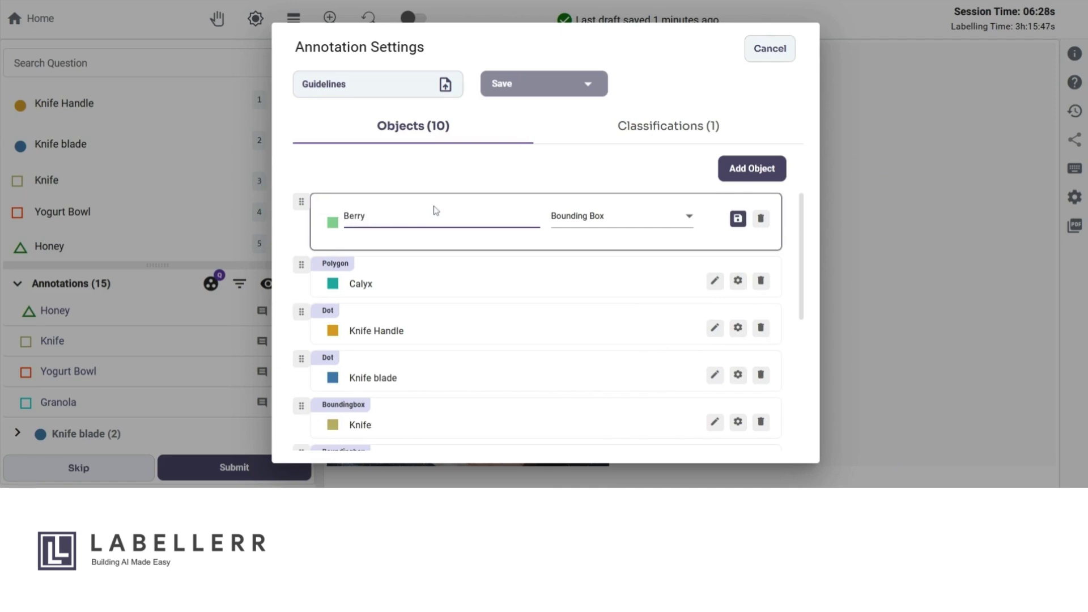
text(erry)
click(623, 217)
click(583, 352)
click(738, 218)
click(751, 169)
click(761, 218)
click(578, 91)
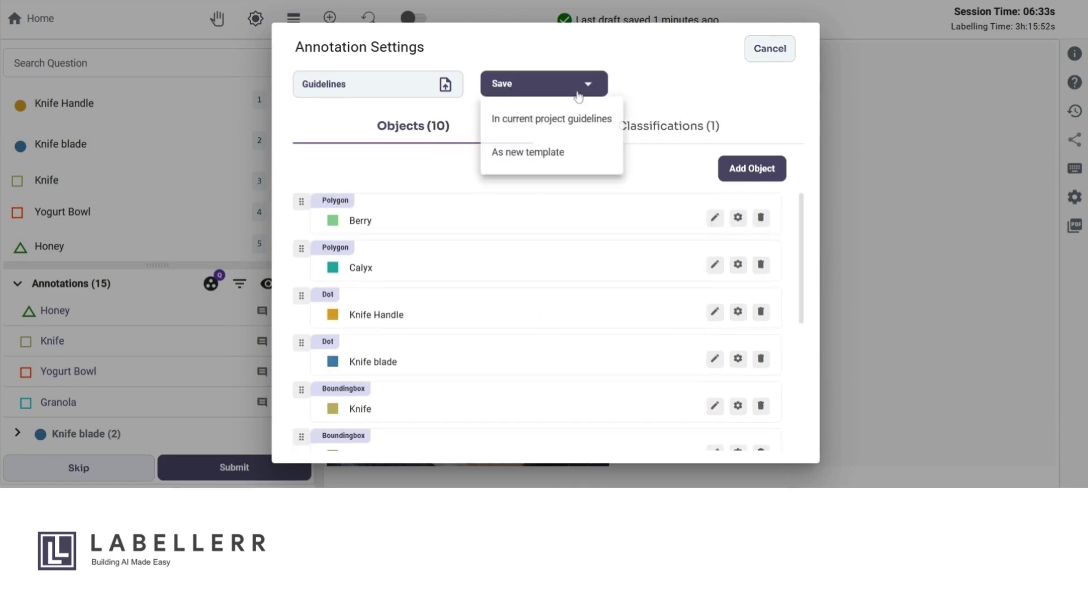
click(551, 118)
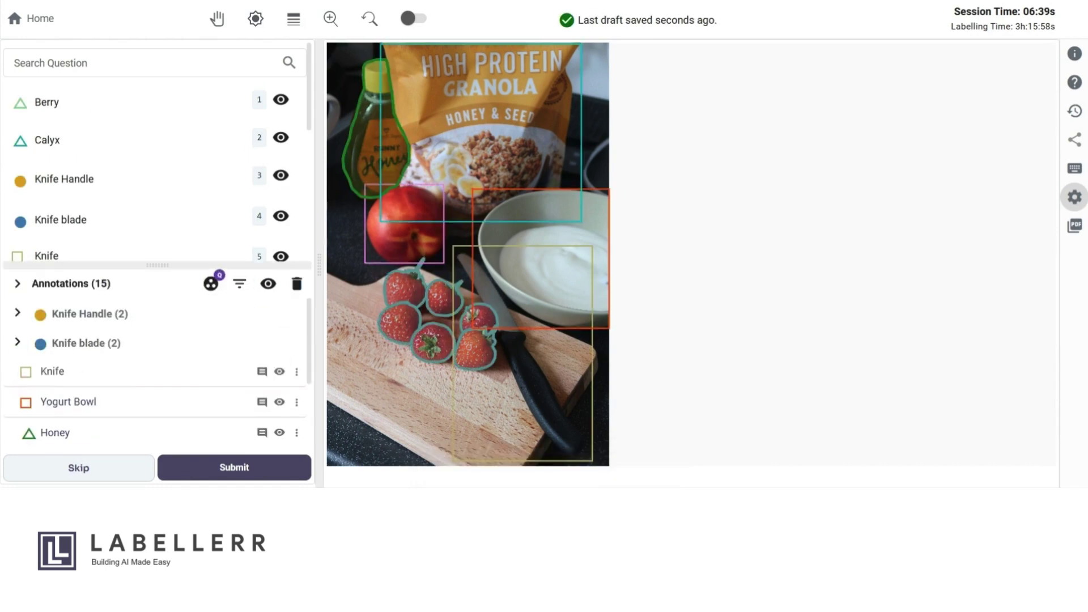
Delete four Strawberry polygons on the image, selecting each and pressing Delete.
click(394, 336)
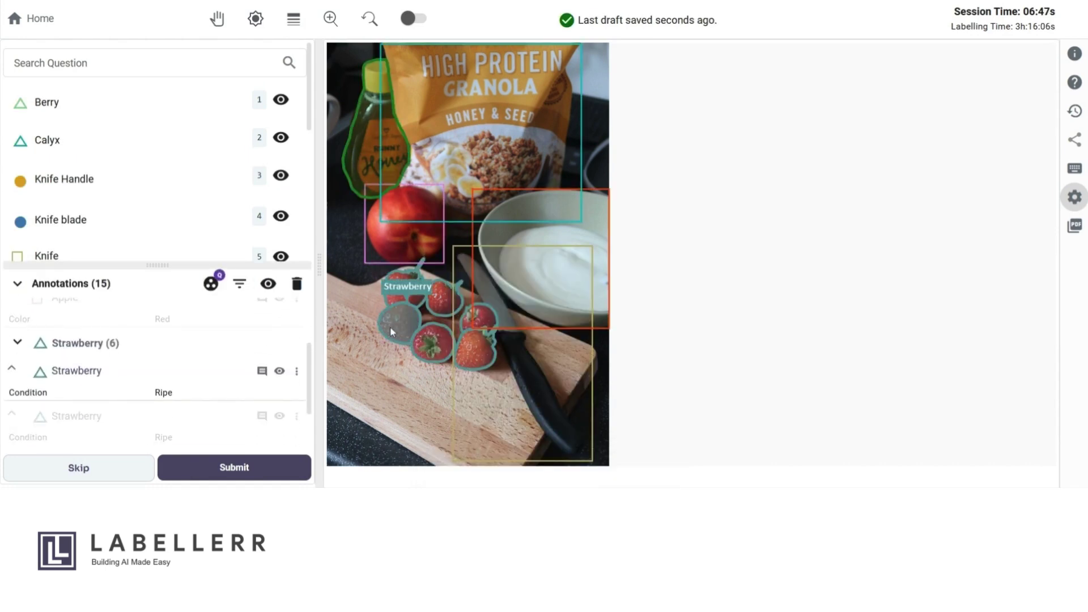
click(391, 332)
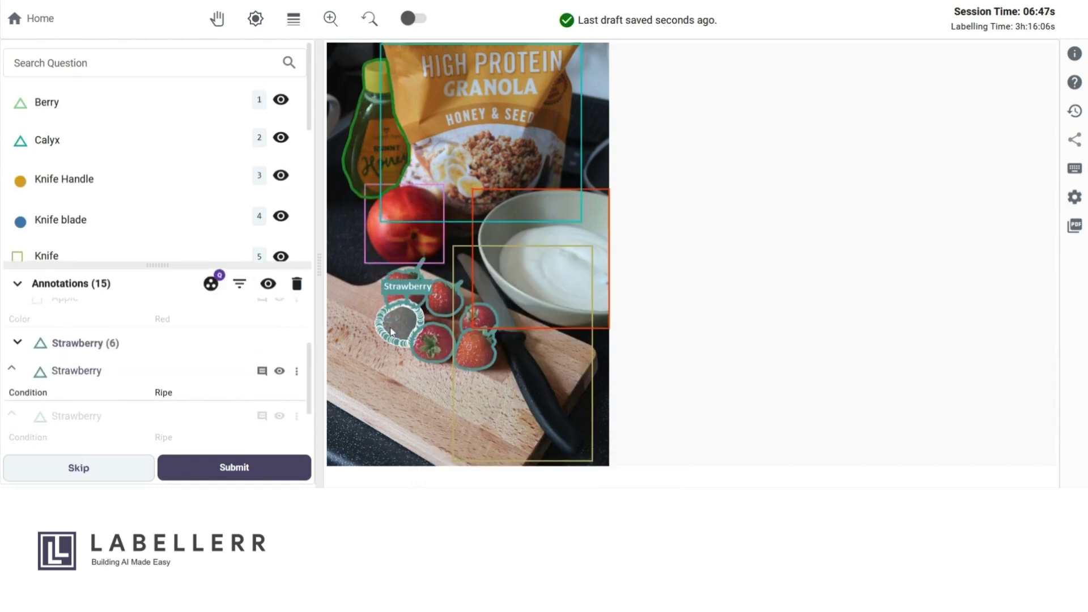
key(Delete)
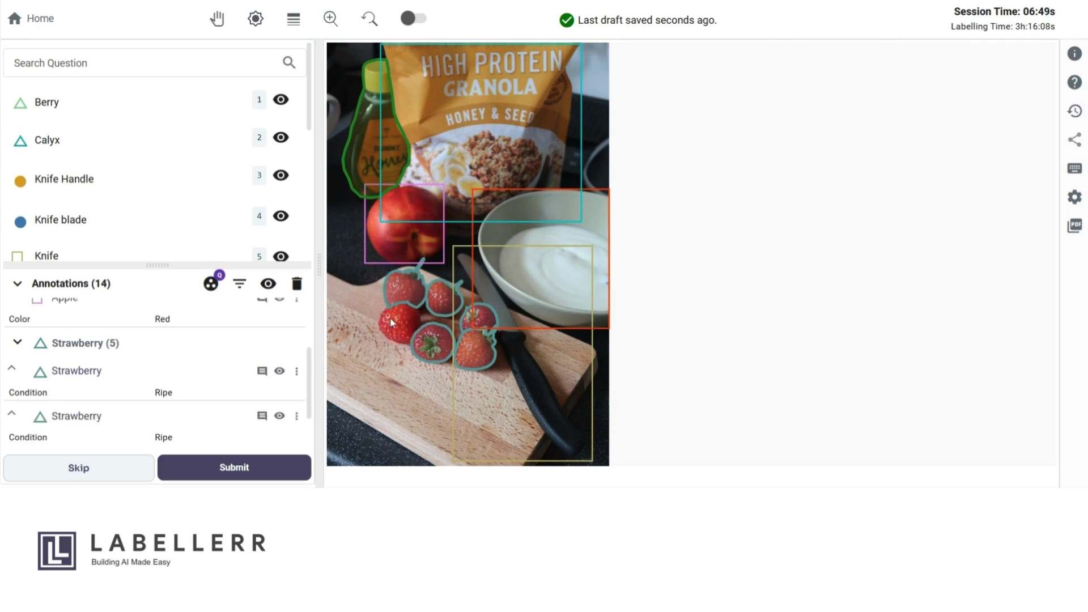
click(395, 291)
click(395, 291)
key(Delete)
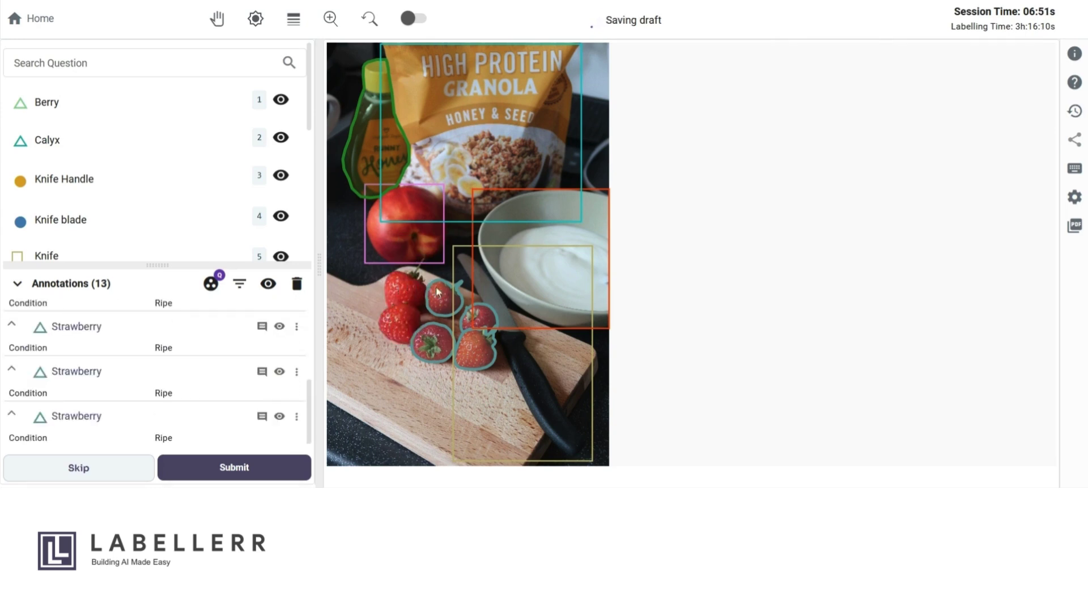
click(443, 294)
key(Delete)
click(429, 342)
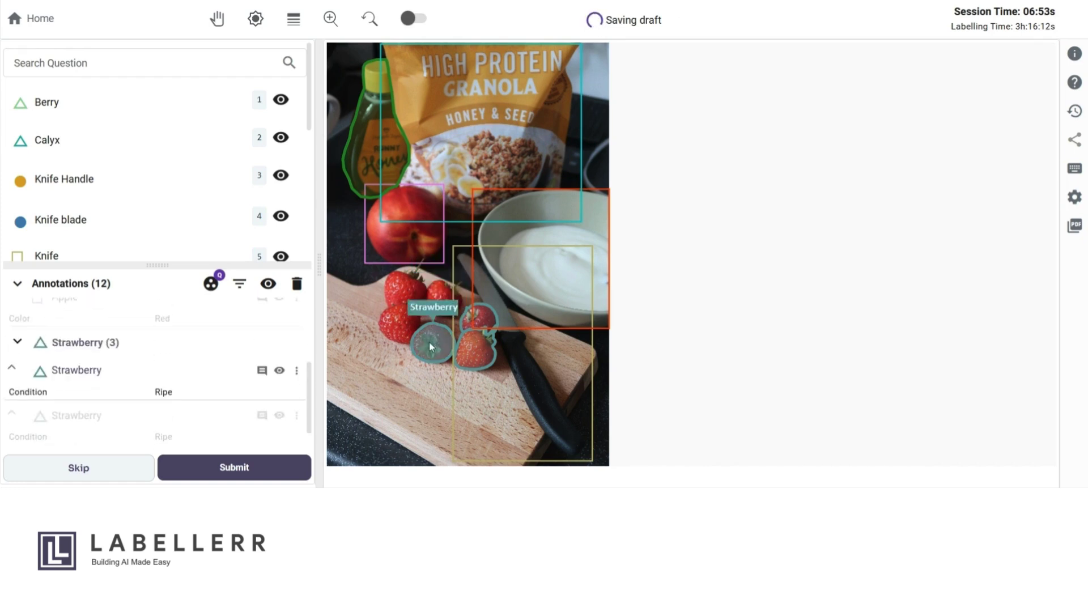
key(Delete)
Delete the last two Strawberry annotations via Delete Object in the list, then reset the image position.
click(475, 343)
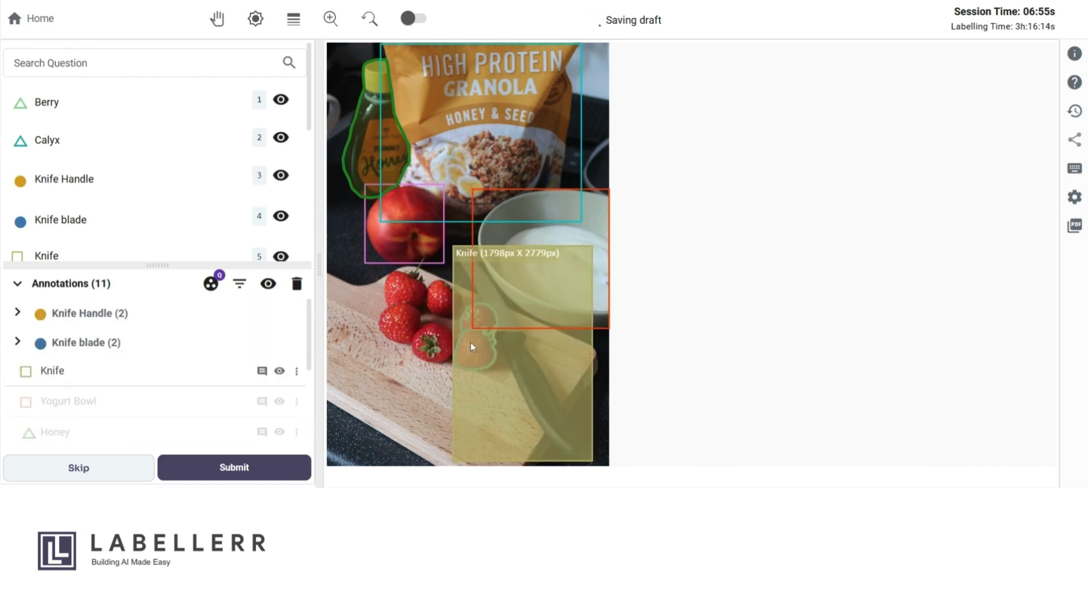
scroll(471, 343, up, 3)
scroll(453, 354, down, 2)
scroll(141, 376, down, 1)
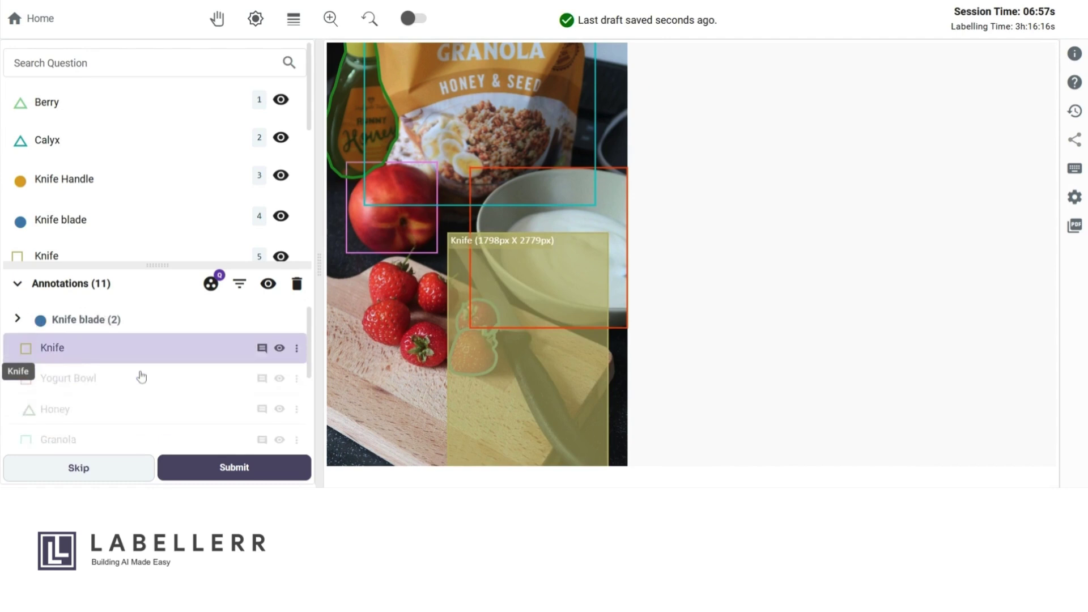
click(142, 351)
click(296, 352)
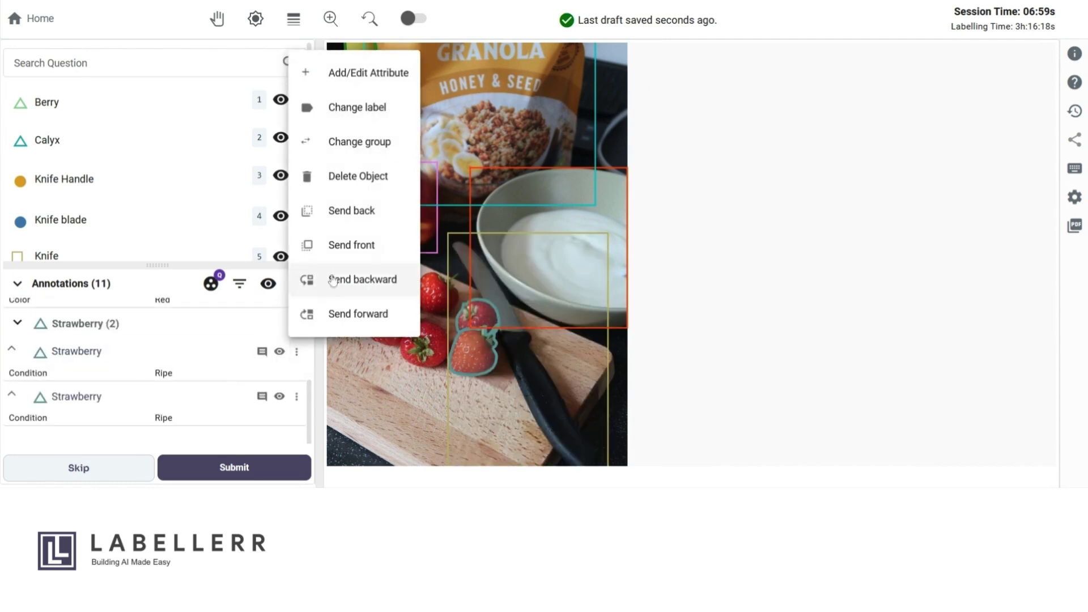
click(360, 176)
scroll(311, 334, up, 1)
click(288, 371)
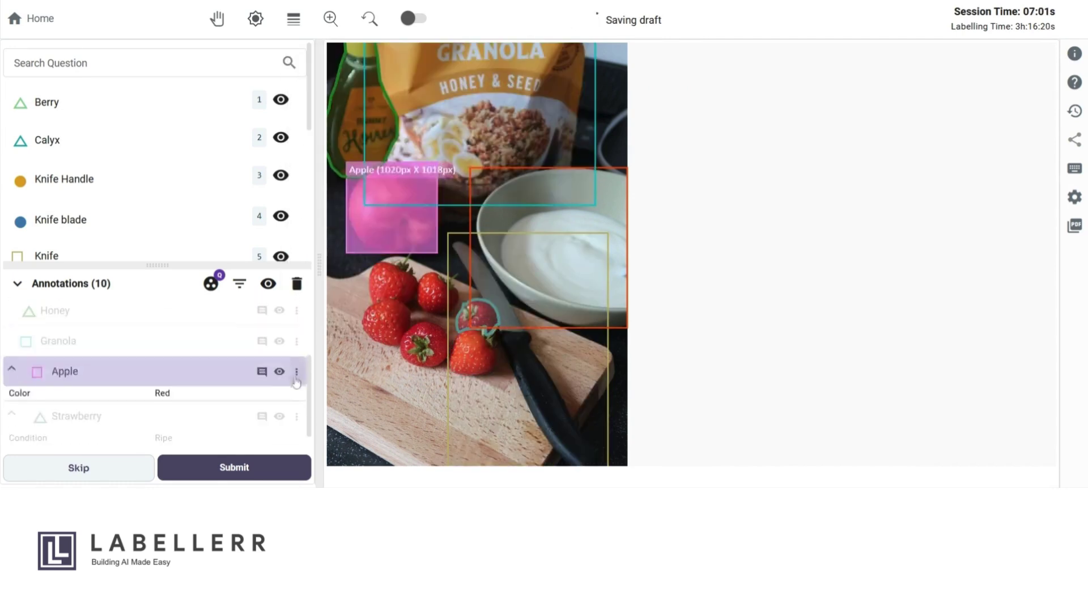
click(288, 416)
click(297, 416)
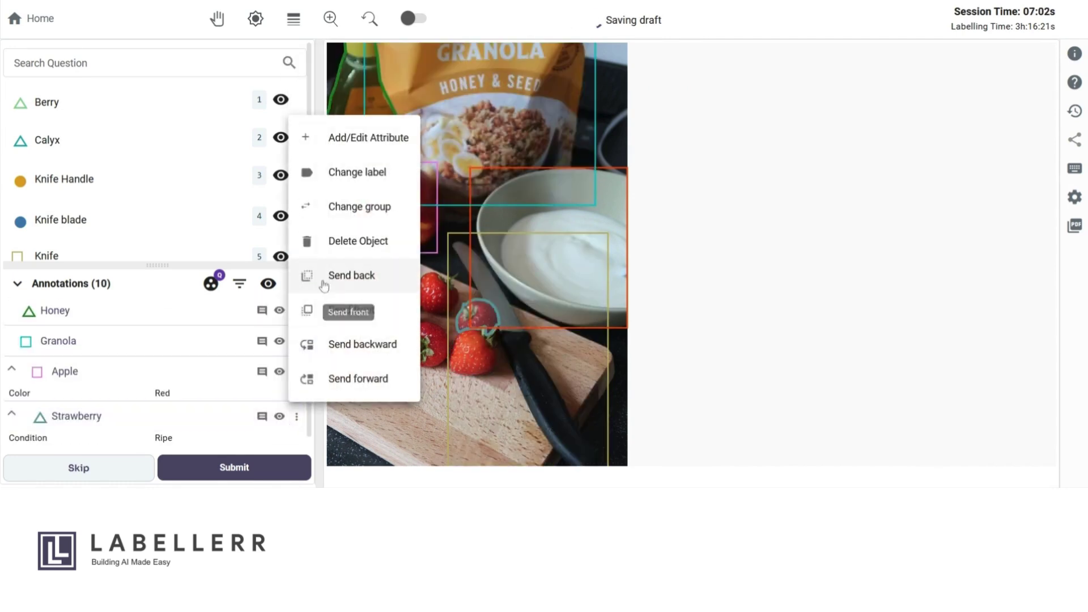
click(341, 253)
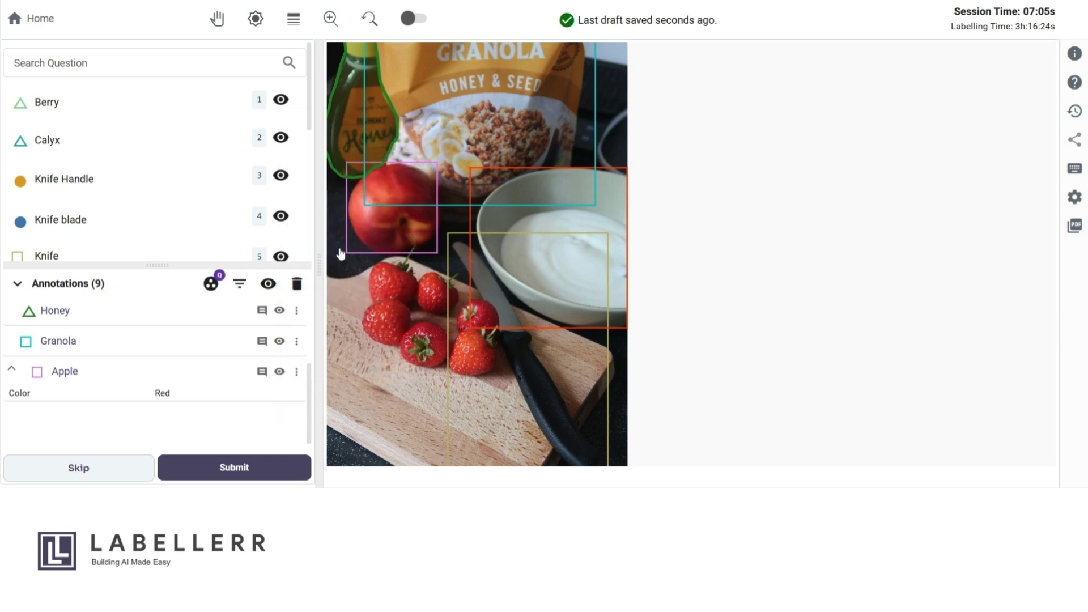
click(369, 19)
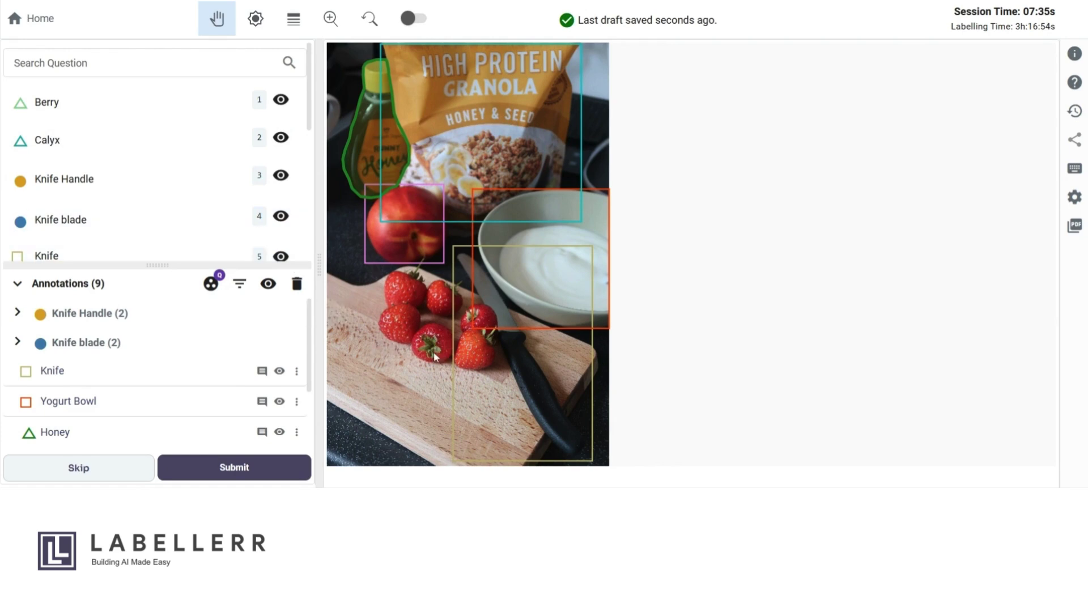
Outline the lower-left strawberry's Calyx and Berry using automatic mask prediction.
scroll(434, 354, up, 5)
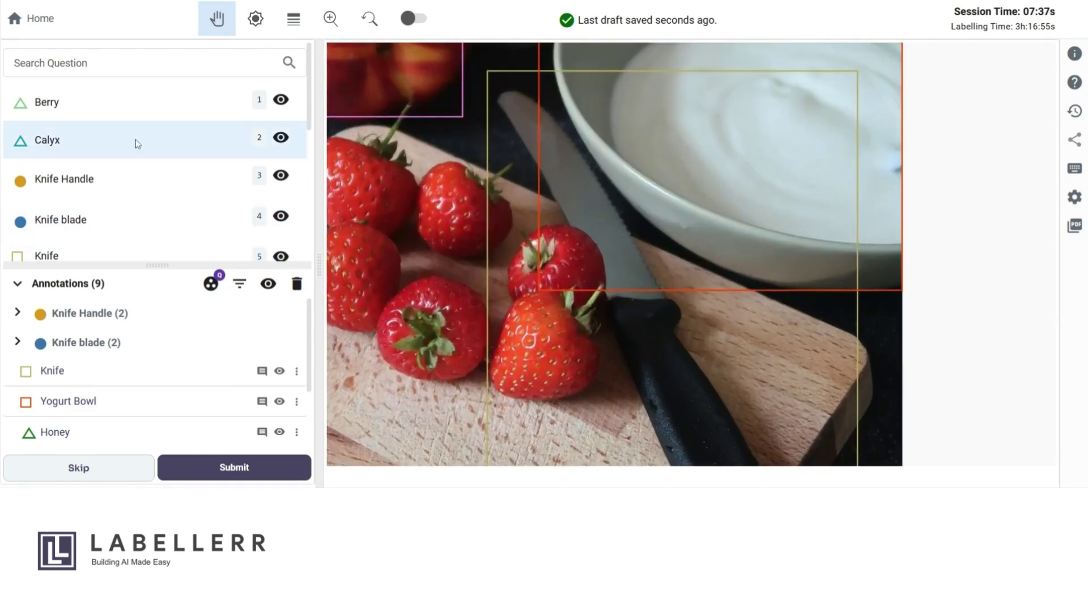
click(155, 144)
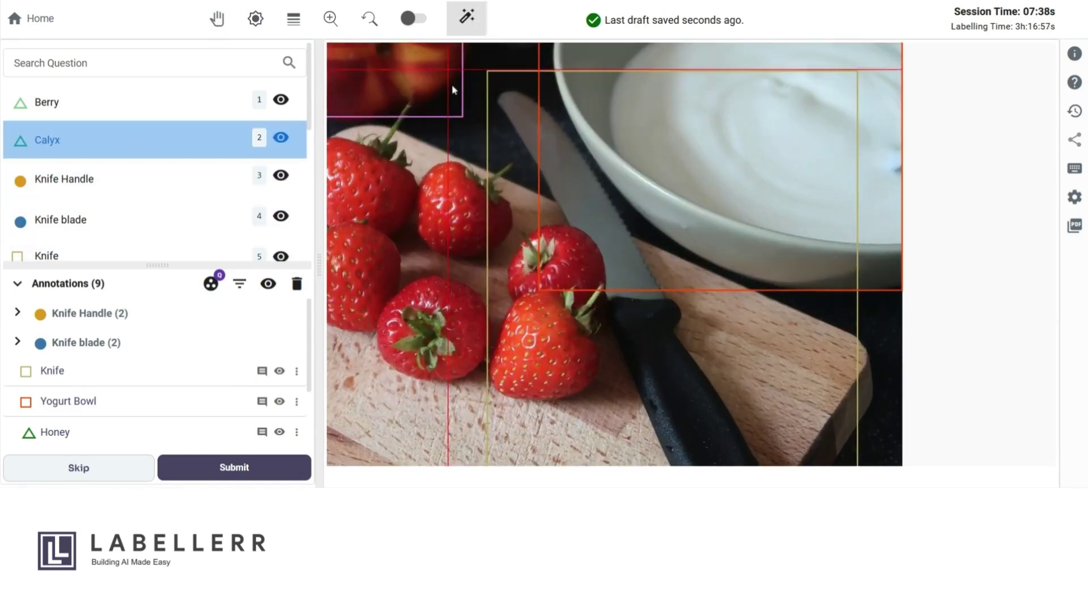
click(466, 20)
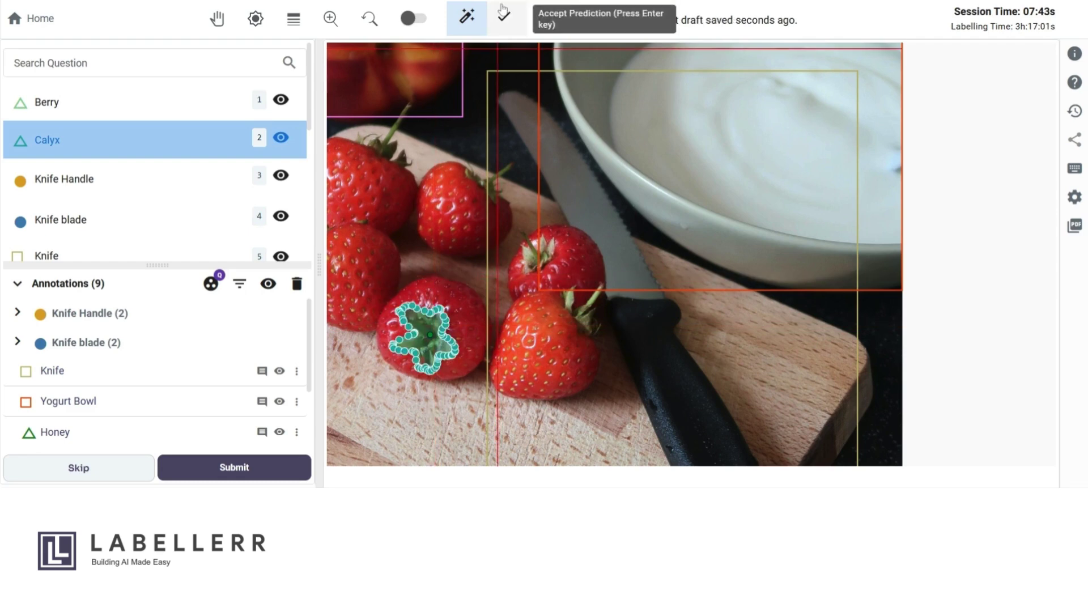
click(506, 19)
click(121, 98)
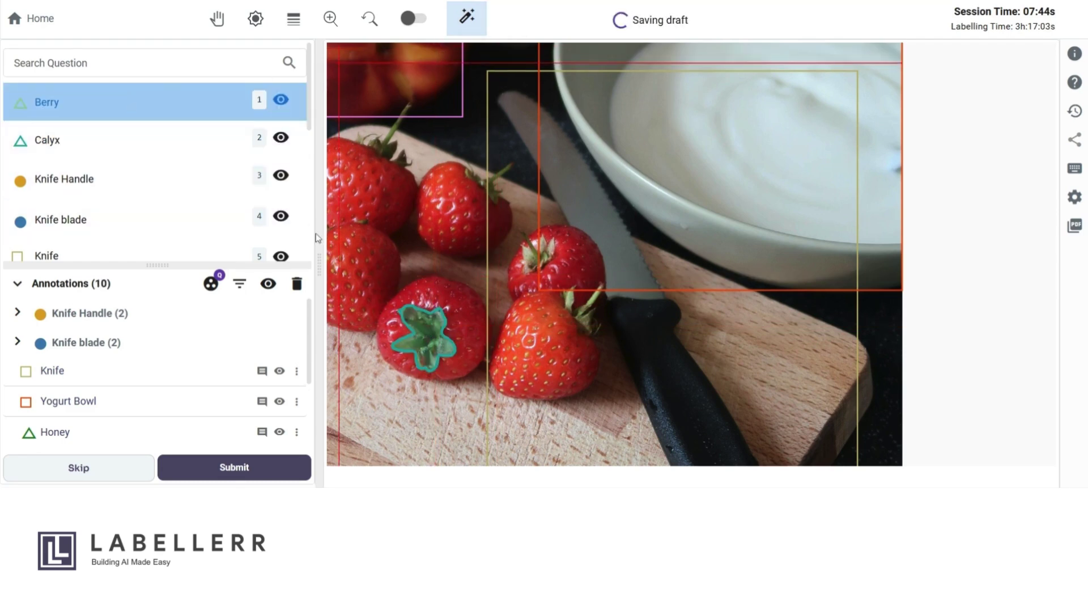
click(420, 287)
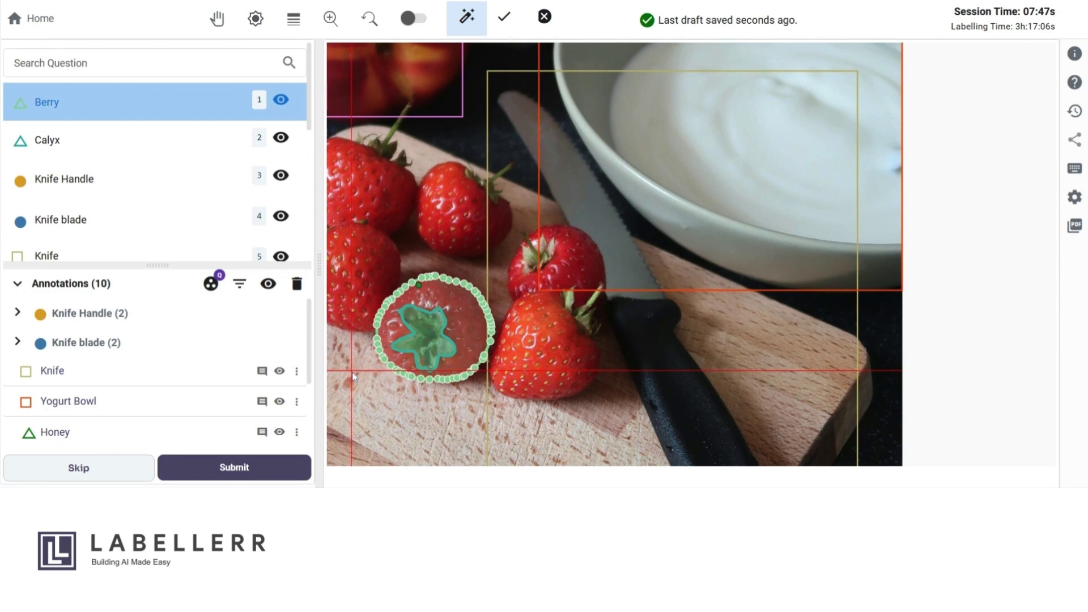
click(505, 20)
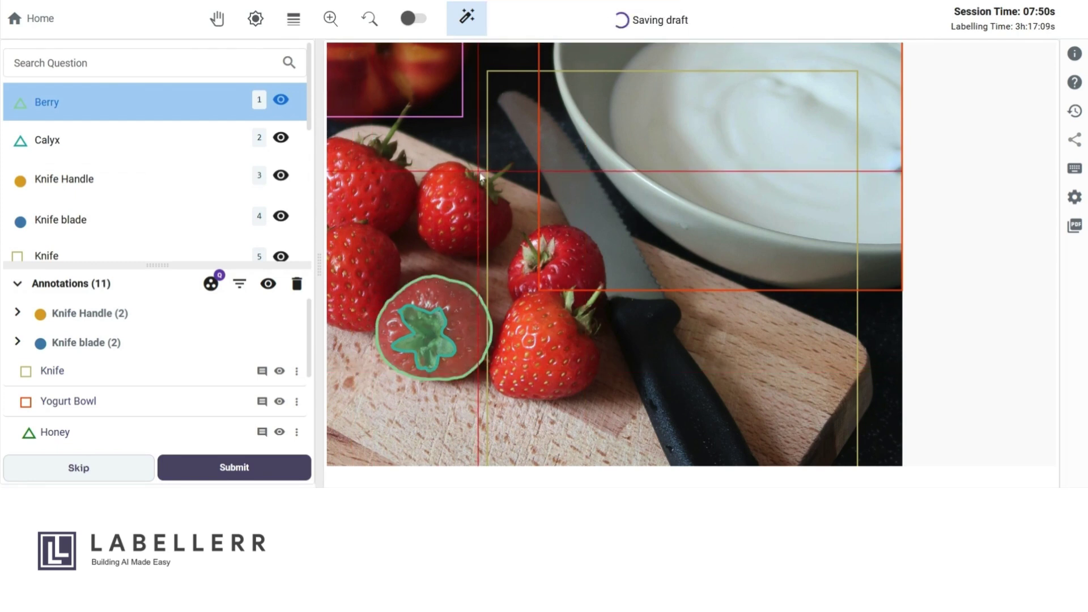
Brush the Berry outline around the cut strawberry, then turn group mode off.
click(413, 19)
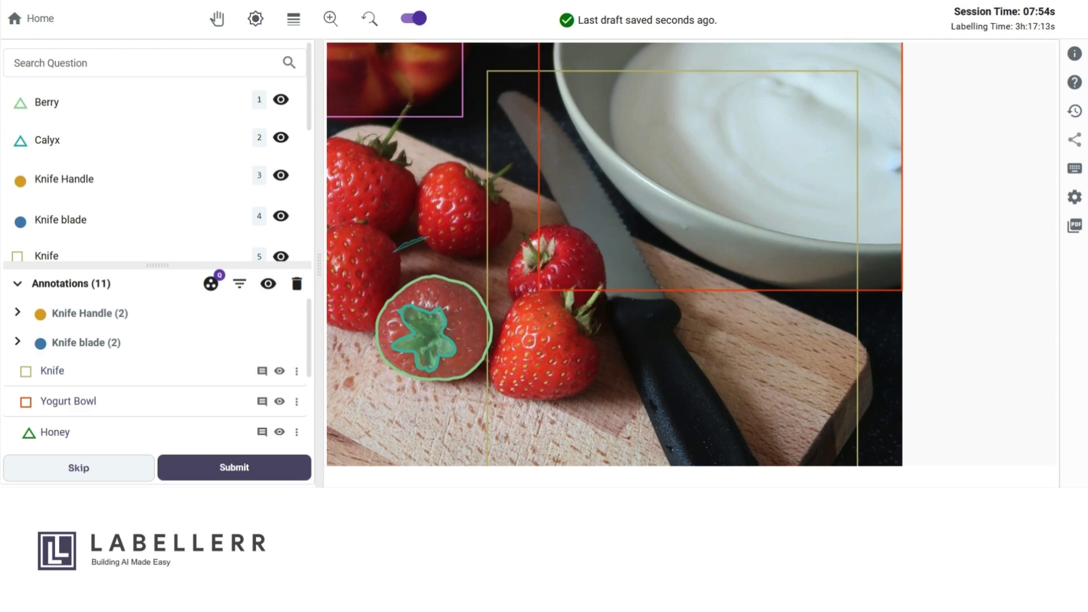
mouse_move(405, 244)
mouse_down()
mouse_move(356, 318)
mouse_move(368, 382)
mouse_move(401, 409)
mouse_move(484, 404)
mouse_move(504, 360)
mouse_move(482, 263)
mouse_move(444, 245)
mouse_up()
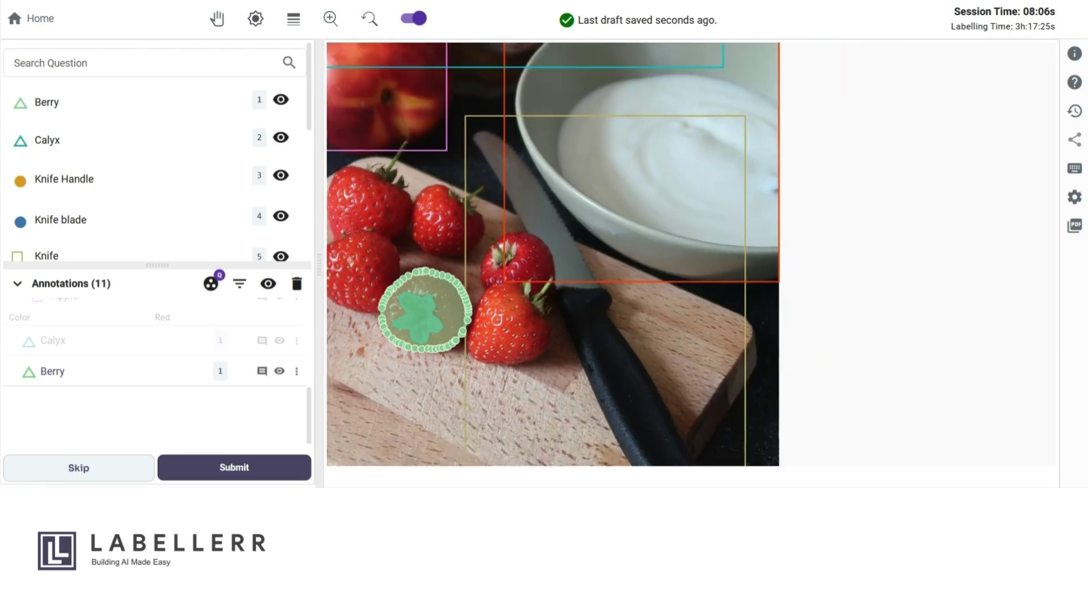
click(414, 19)
Auto-outline a Calyx for the strawberry beside the knife and start tracing its Berry polygon.
click(141, 147)
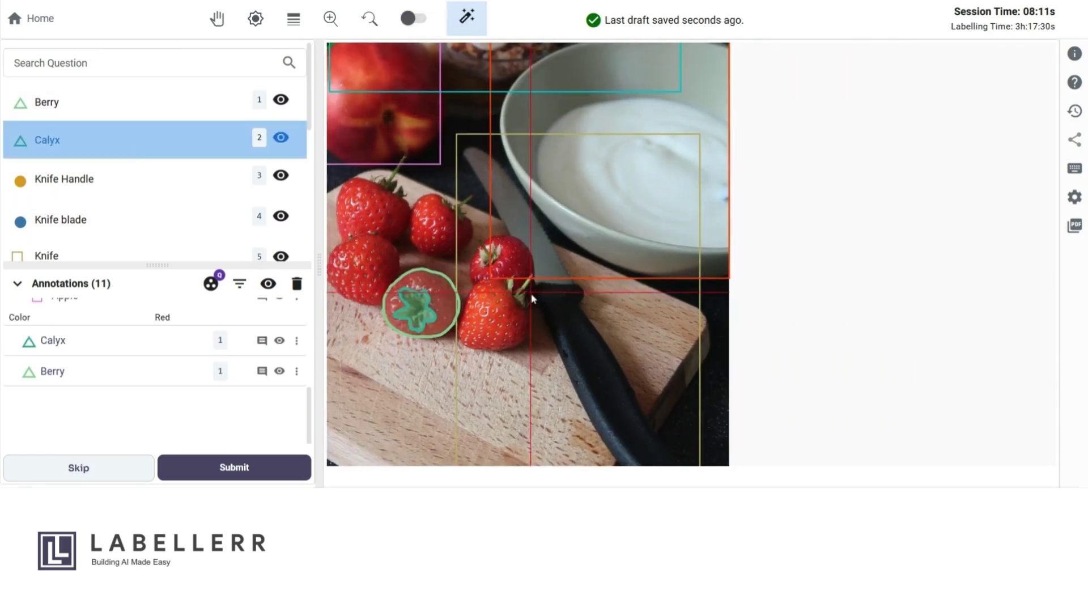
scroll(514, 294, up, 3)
click(521, 295)
click(503, 16)
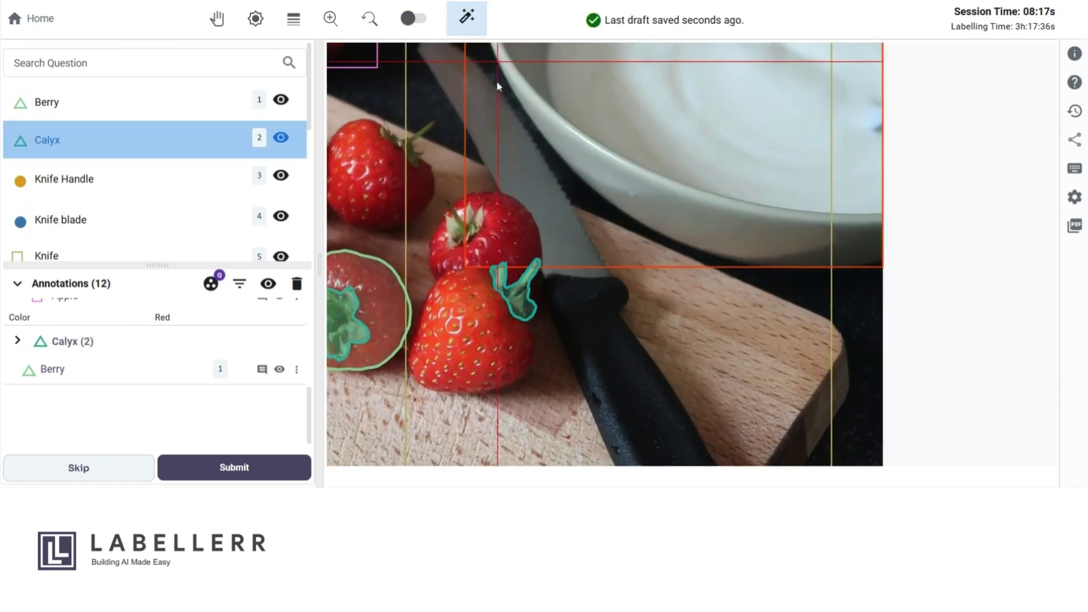
scroll(496, 81, up, 2)
click(158, 102)
scroll(477, 303, up, 2)
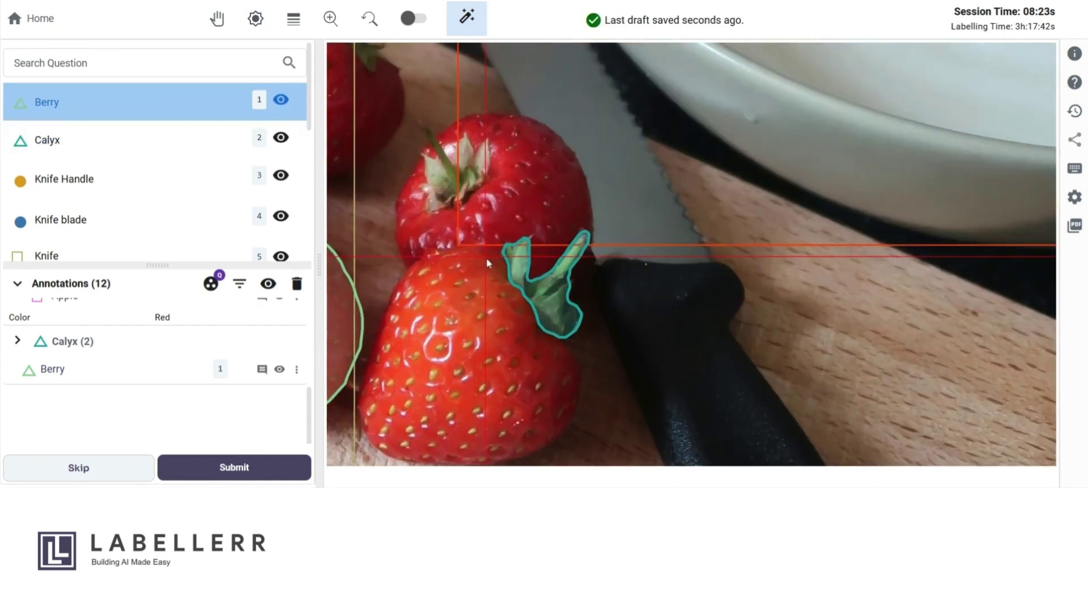
mouse_move(491, 261)
mouse_down()
mouse_move(445, 250)
mouse_move(415, 264)
mouse_move(384, 312)
mouse_move(366, 378)
mouse_move(369, 444)
mouse_move(363, 425)
mouse_move(373, 446)
mouse_move(409, 463)
mouse_move(517, 464)
mouse_move(568, 423)
mouse_move(568, 353)
mouse_up()
Close the Berry polygon of the strawberry beside the knife along the calyx's lower edge.
scroll(568, 353, up, 3)
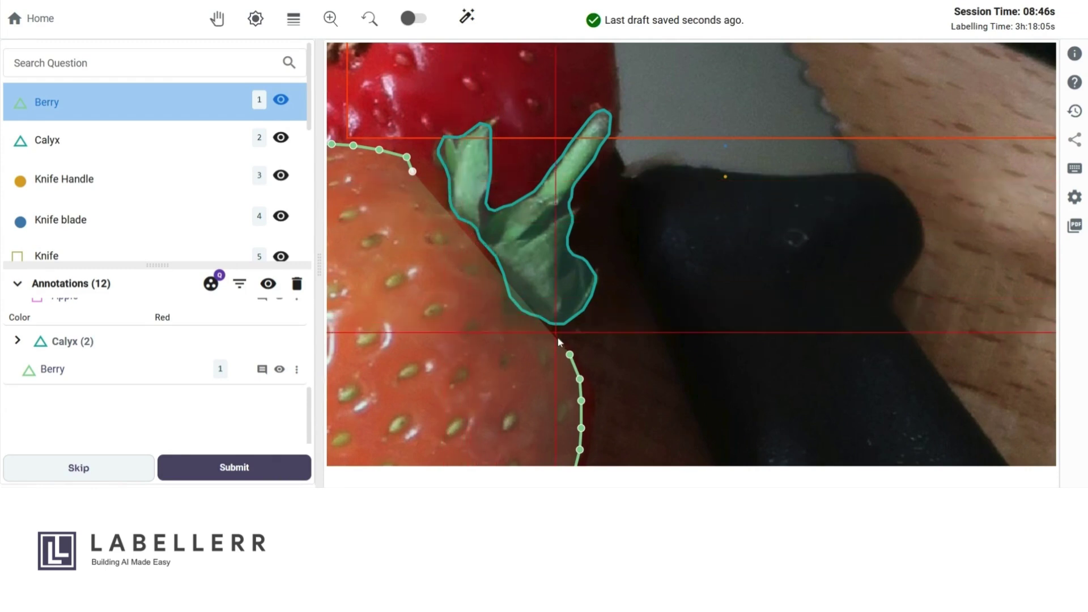
click(544, 286)
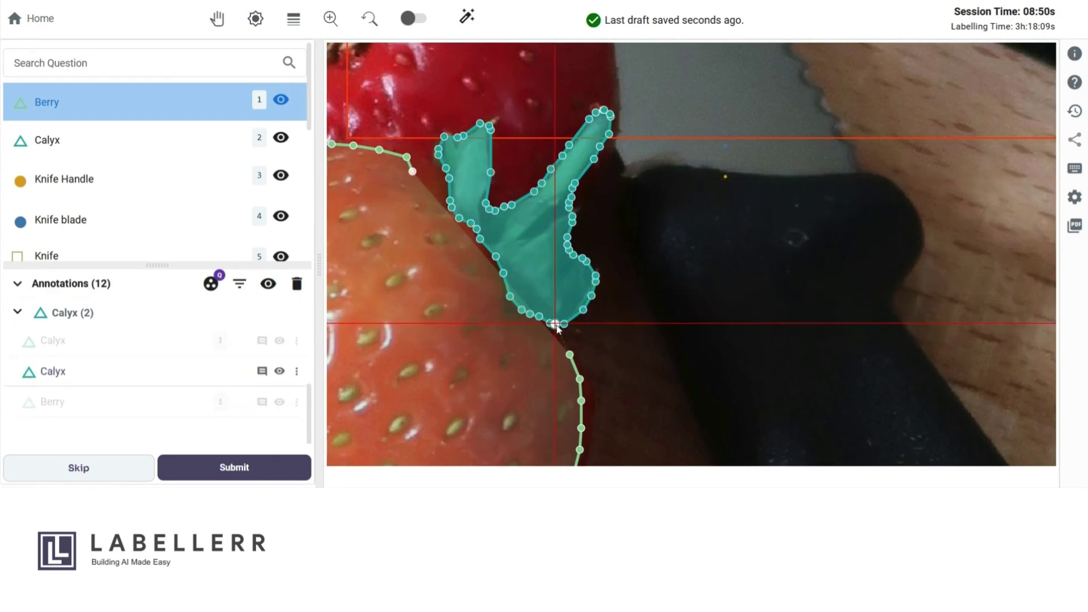
scroll(554, 324, up, 2)
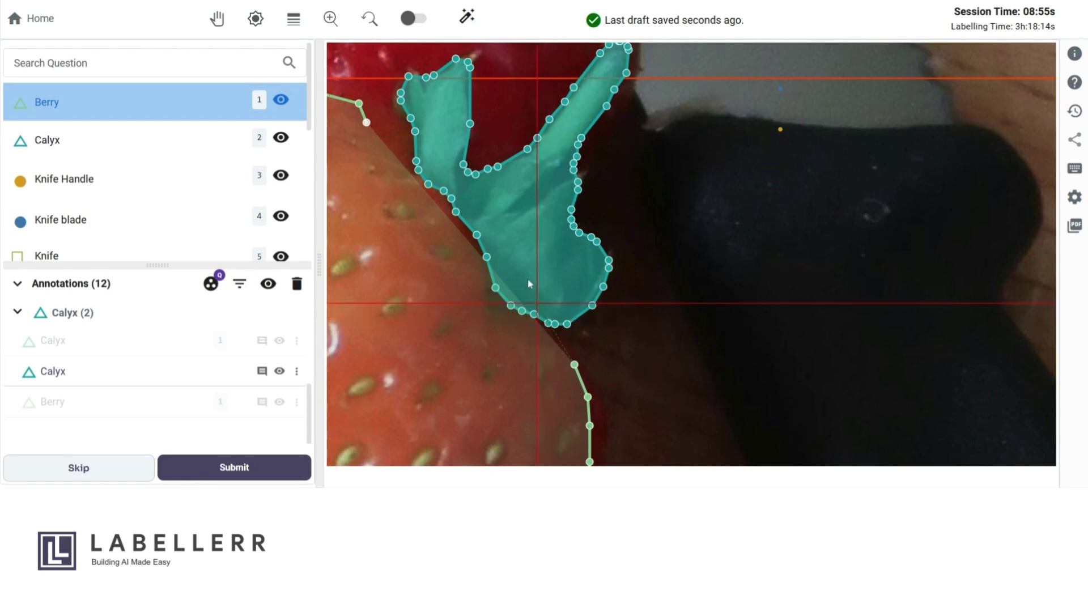
click(417, 162)
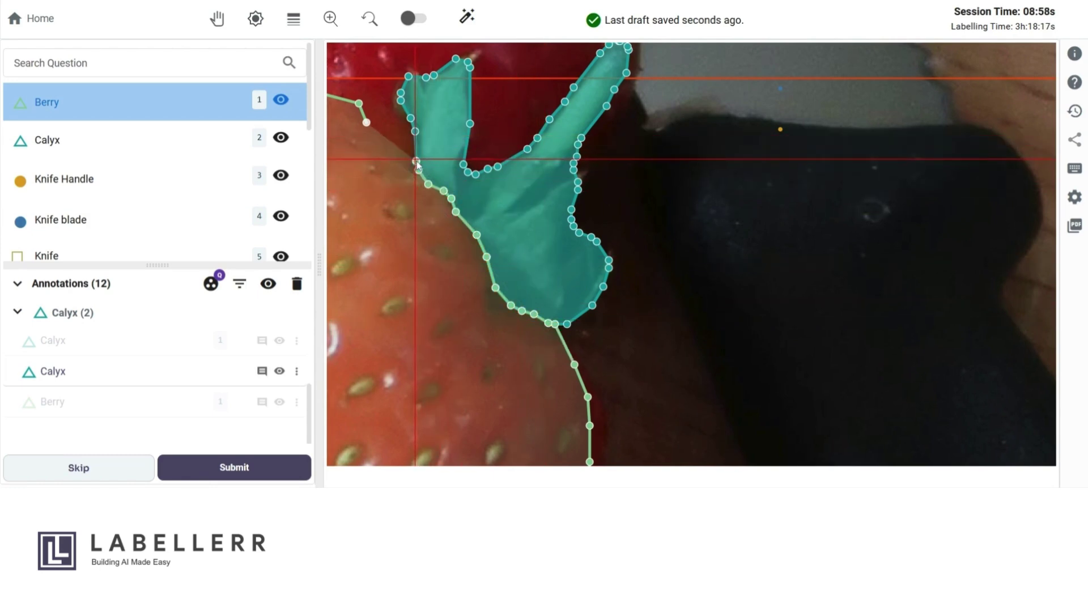
click(390, 139)
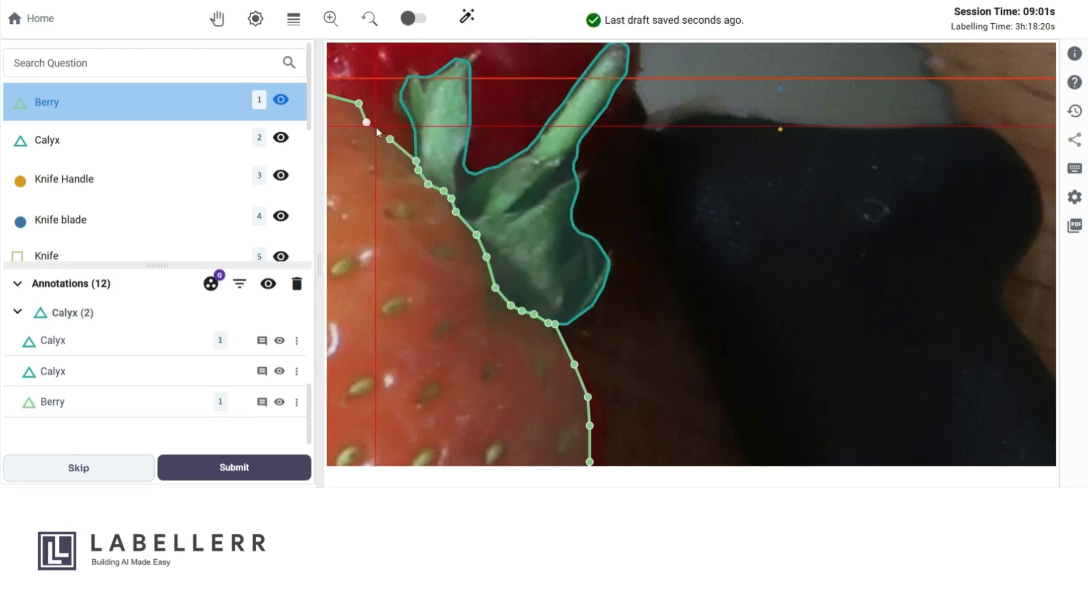
click(375, 126)
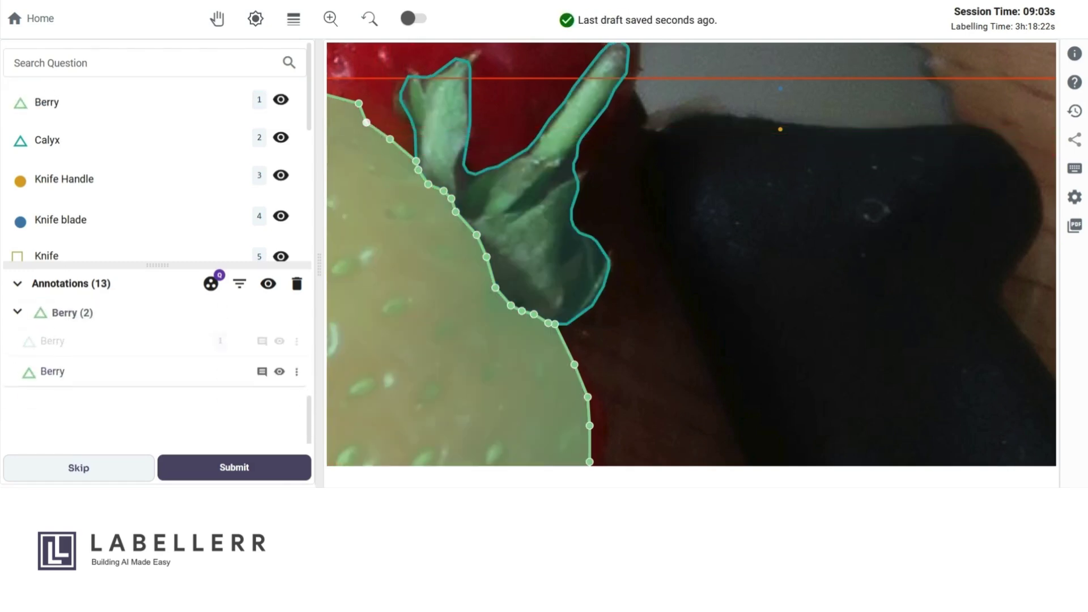
Pan around the strawberries and knife, then reset the image to full view.
scroll(367, 124, down, 5)
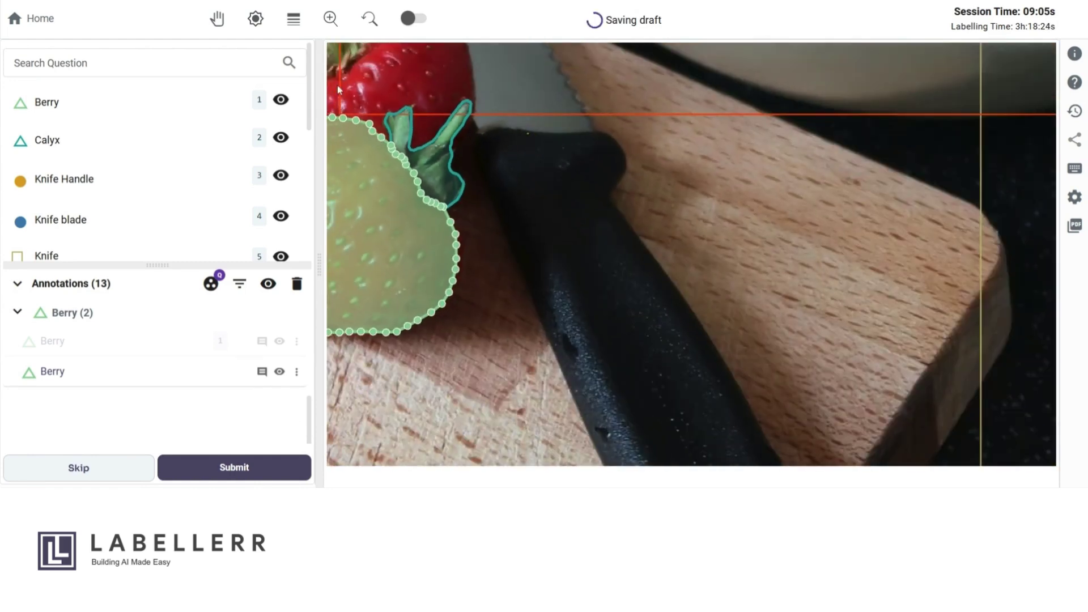
click(217, 19)
drag(407, 174, 456, 220)
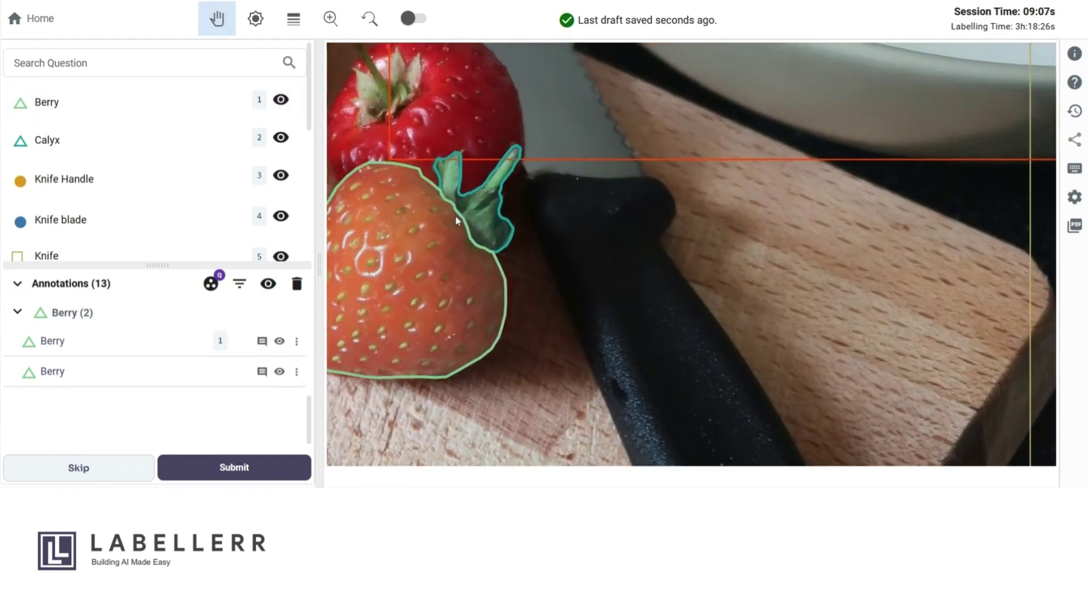
scroll(454, 220, up, 5)
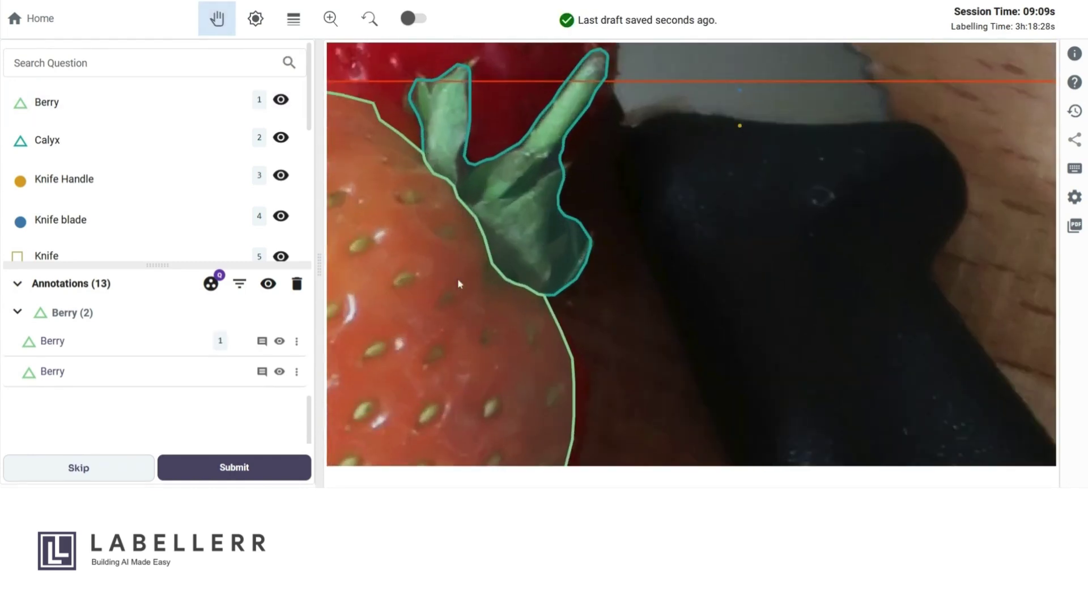
scroll(428, 257, down, 5)
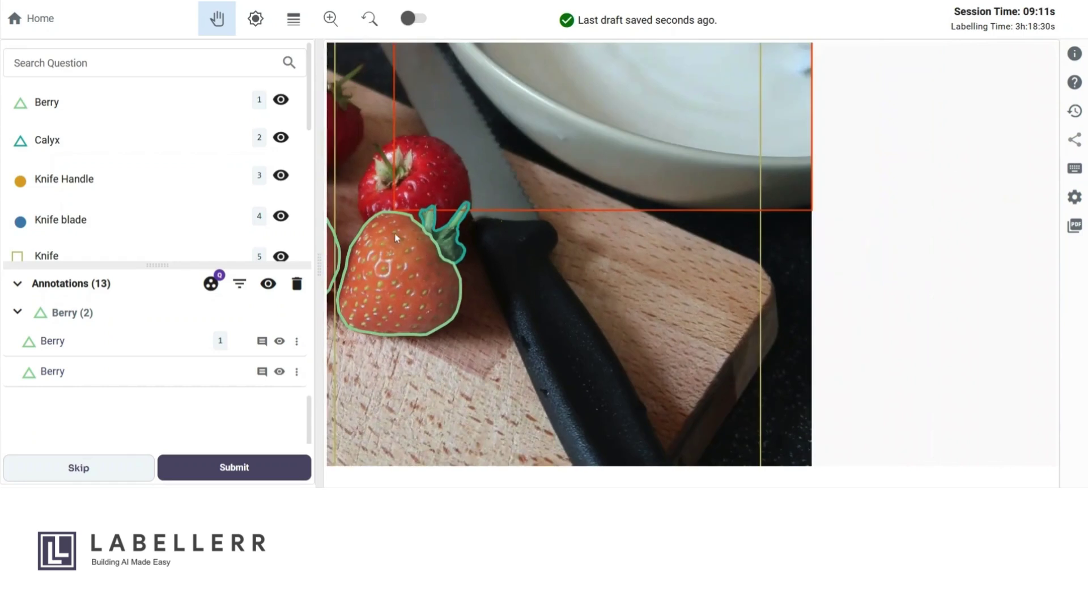
drag(390, 212, 446, 239)
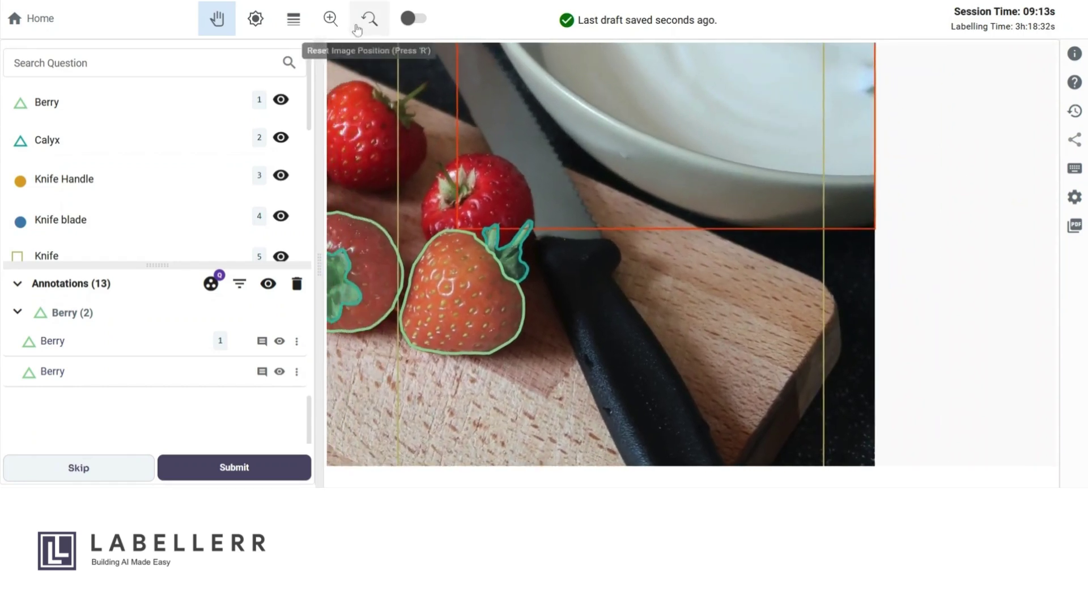
click(413, 18)
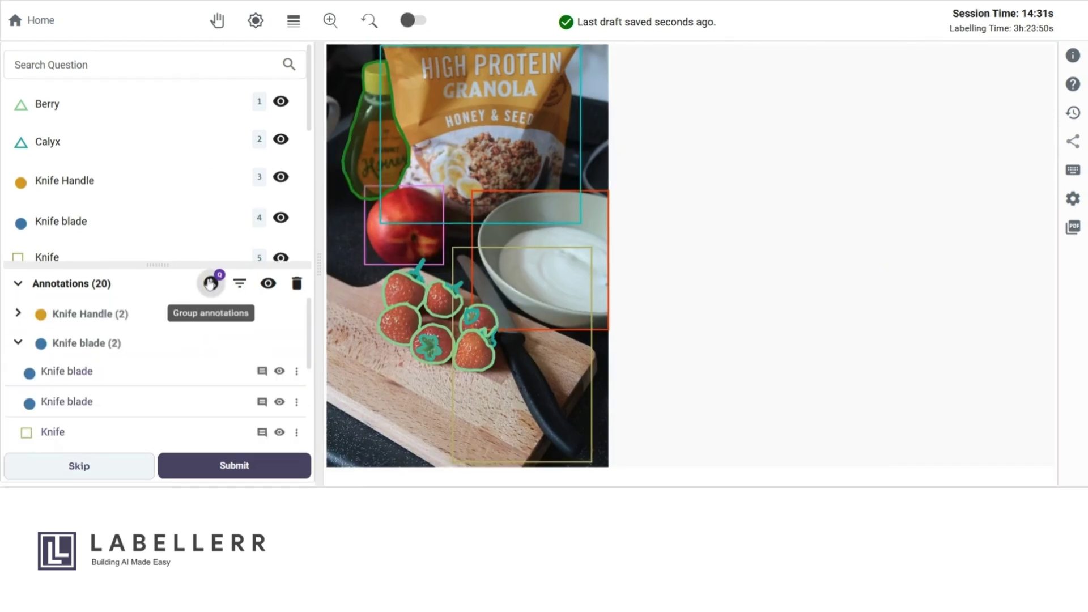
Arrange the annotation list by Group and inspect Group-1's Calyx and Berry pair.
click(211, 282)
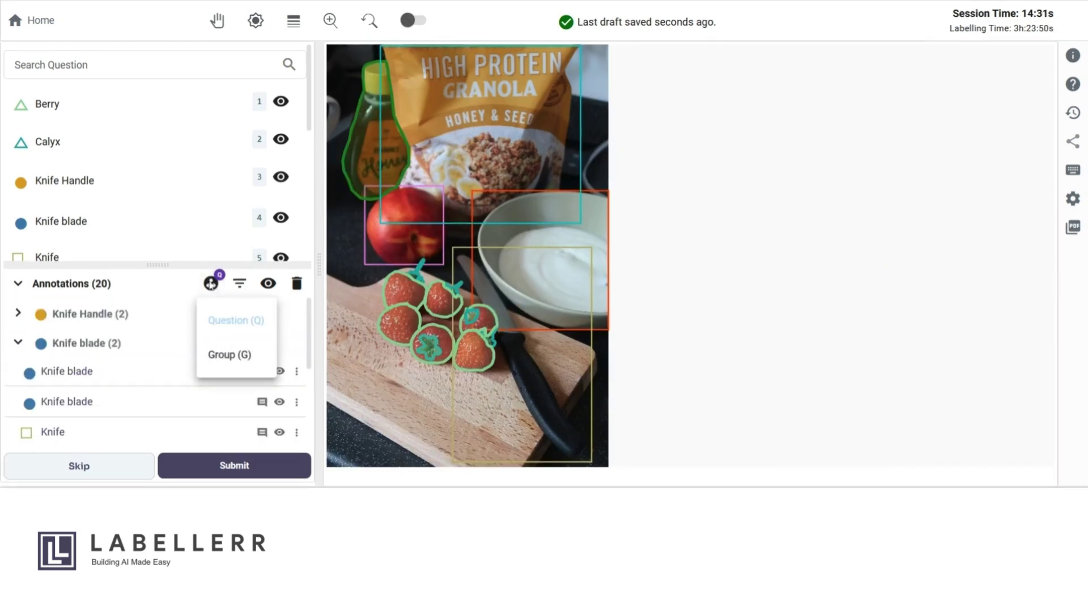
click(227, 358)
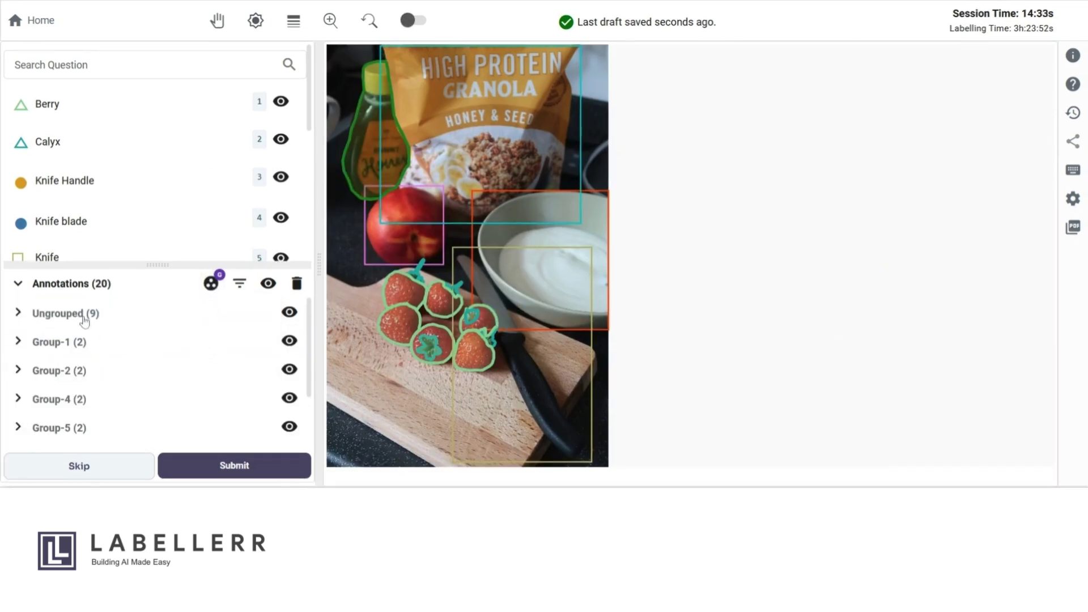
scroll(56, 363, down, 2)
scroll(57, 363, up, 2)
click(55, 346)
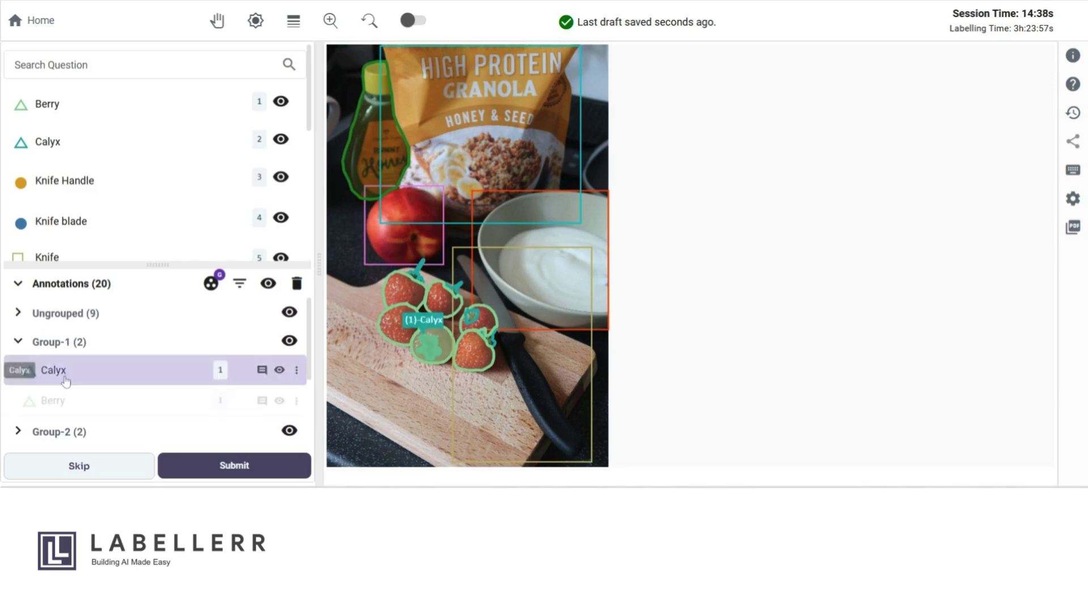
click(80, 342)
scroll(78, 366, down, 1)
scroll(78, 367, up, 1)
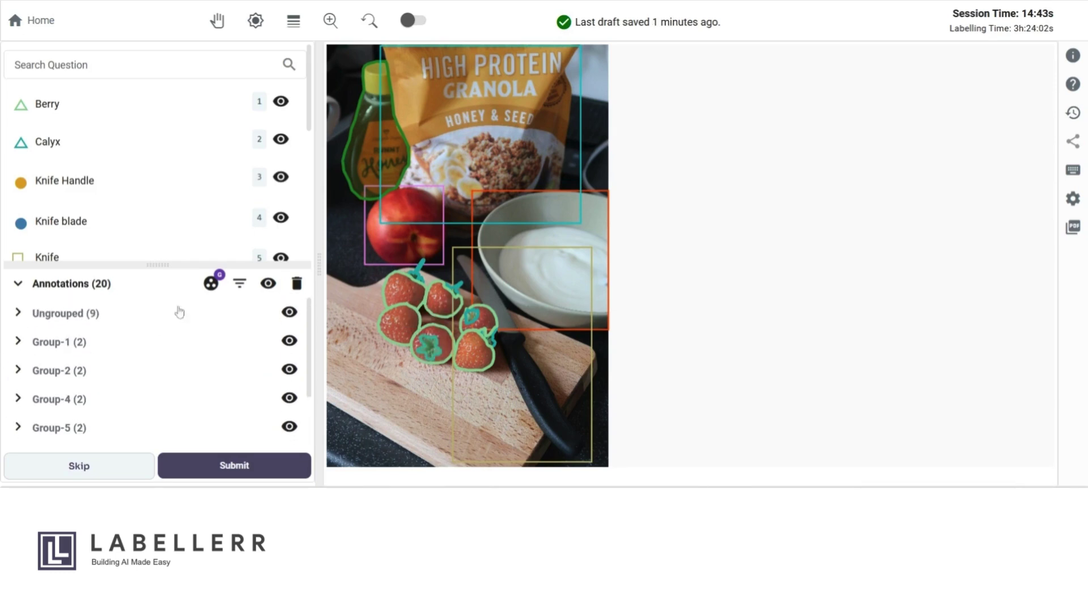
Filter the list by Grouping, toggling Ungrouped and then Grouped, and close the filter menu.
click(248, 286)
mouse_move(271, 321)
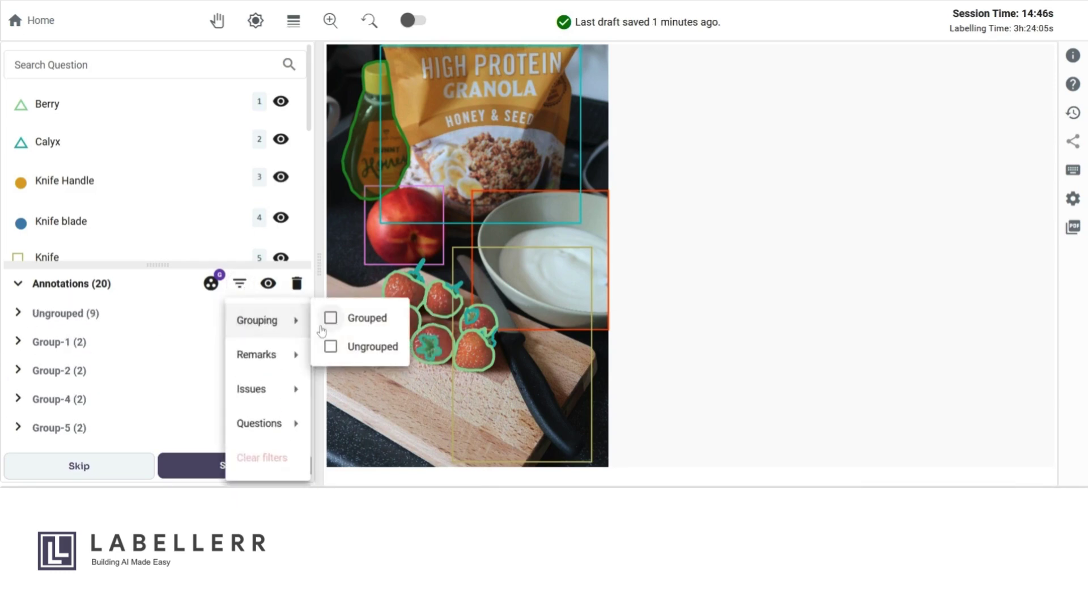
click(330, 346)
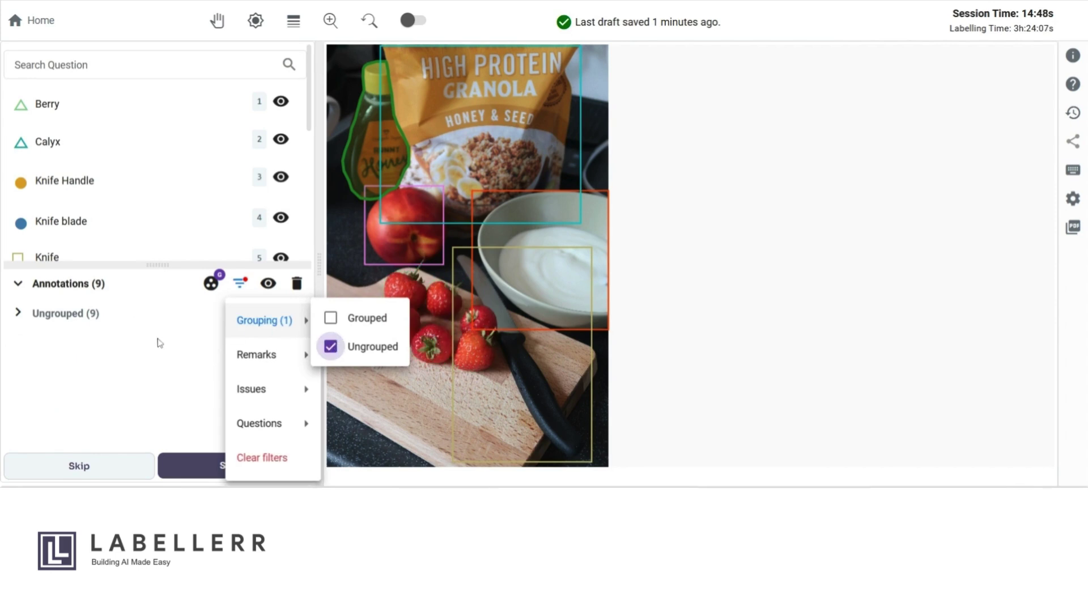
click(339, 346)
click(333, 320)
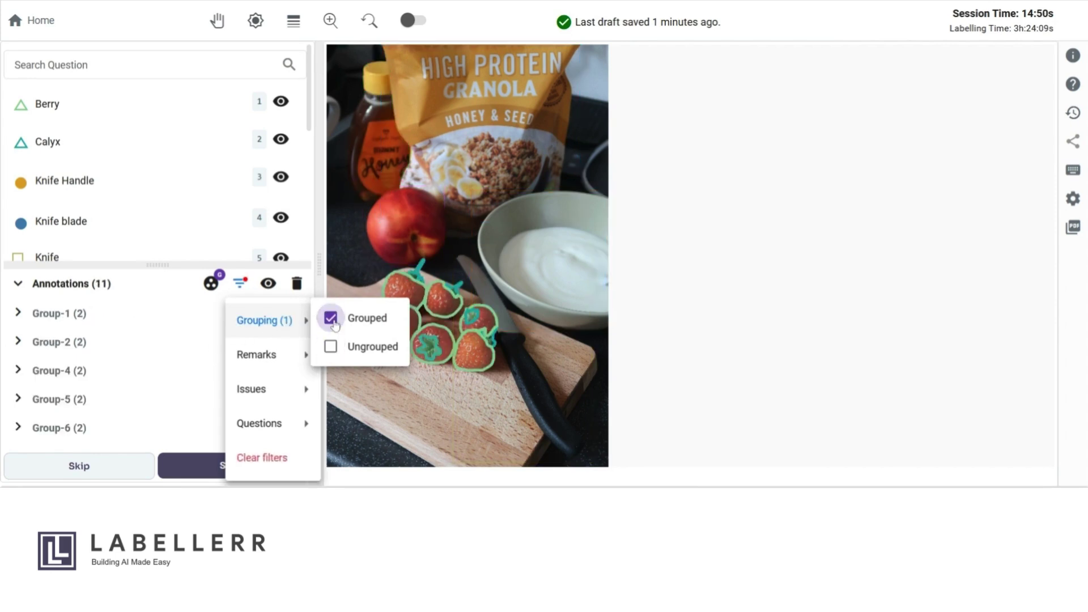
click(175, 402)
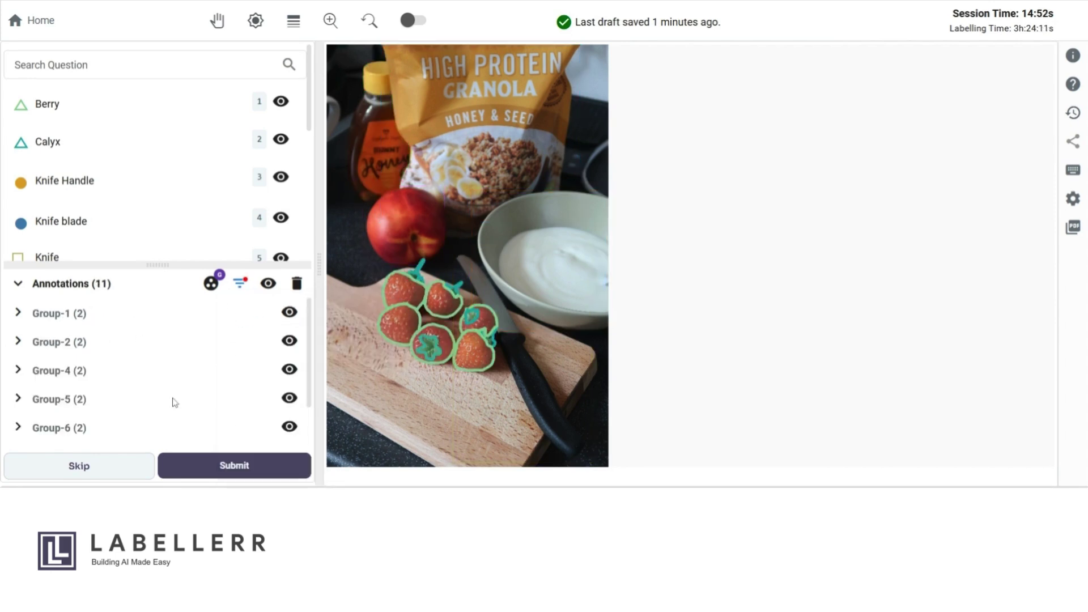
scroll(170, 386, down, 1)
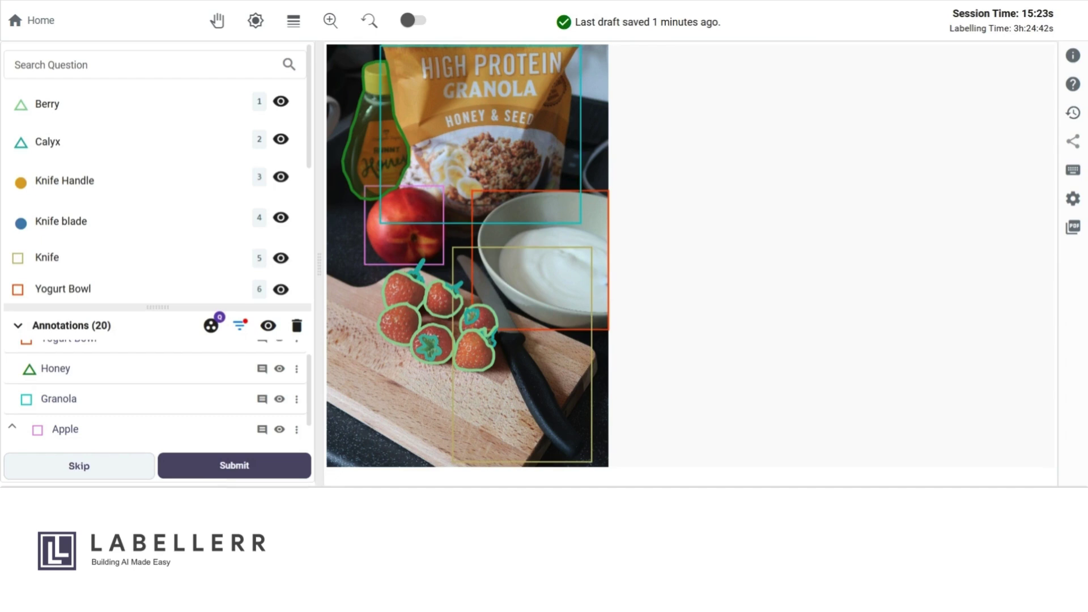